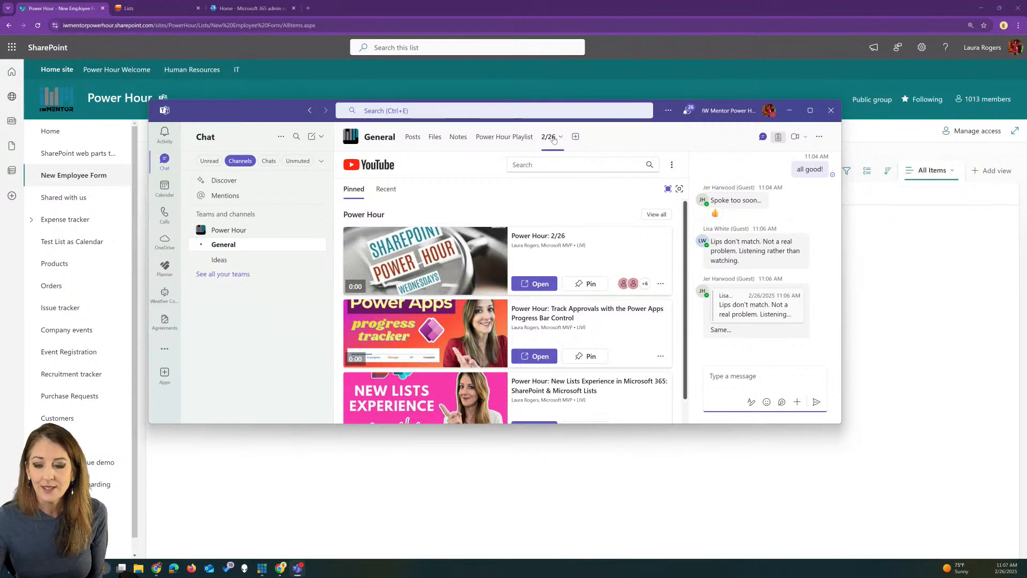
click(763, 137)
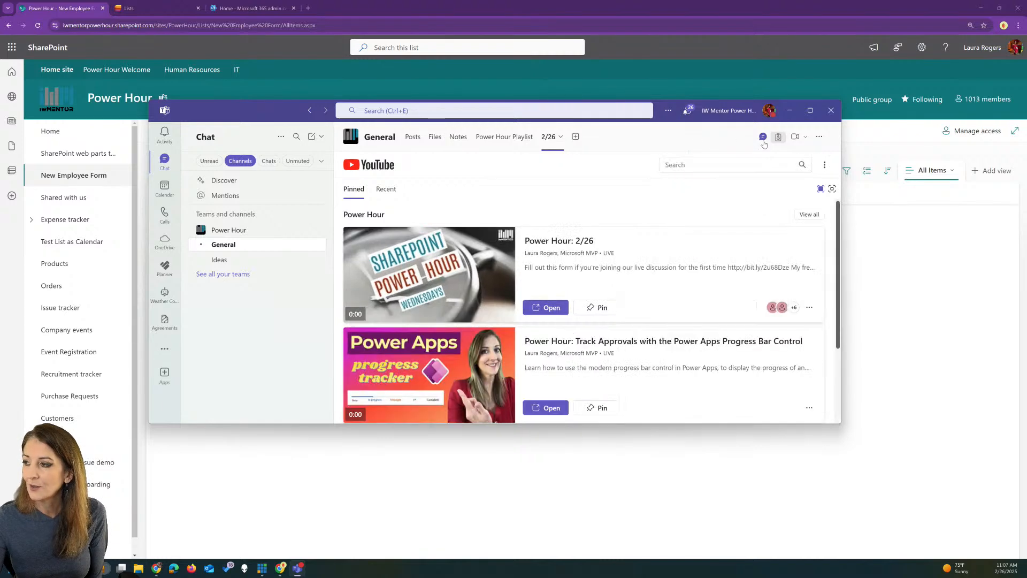
click(764, 139)
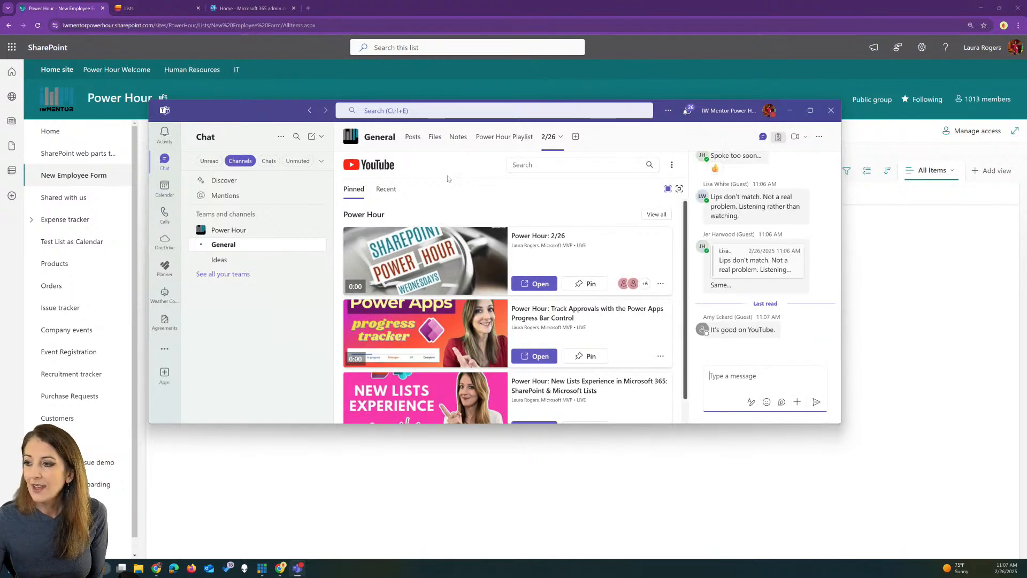
Open the General channel's Notes in a maximized window and review the 2/26 branching logic for a new employee form.
click(457, 139)
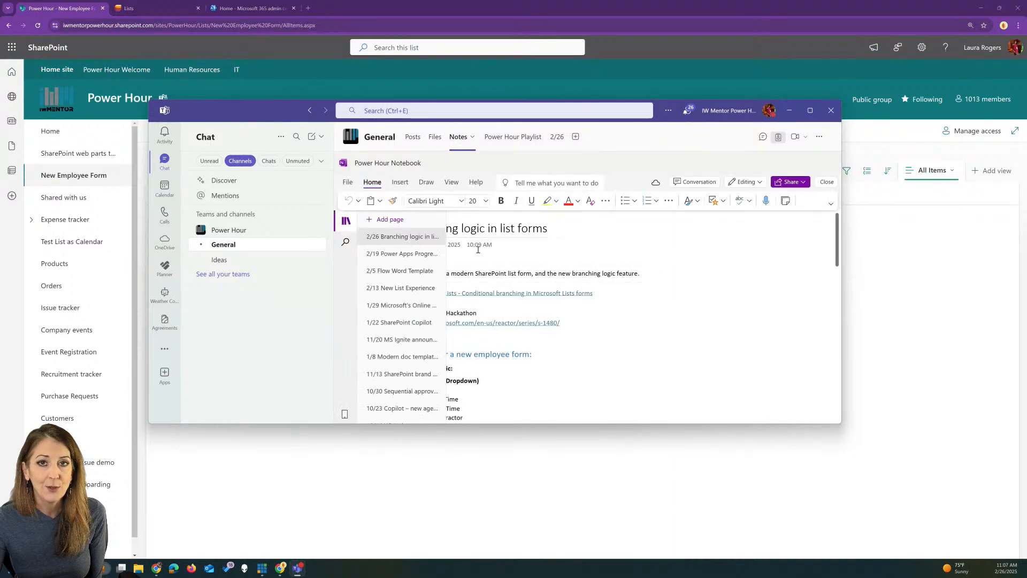
drag(841, 252, 838, 259)
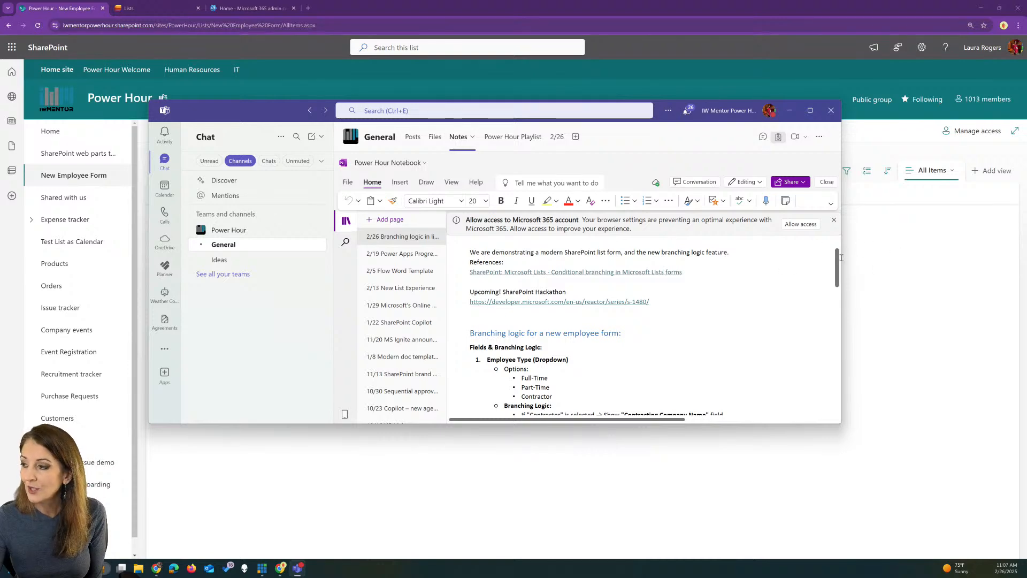
click(810, 111)
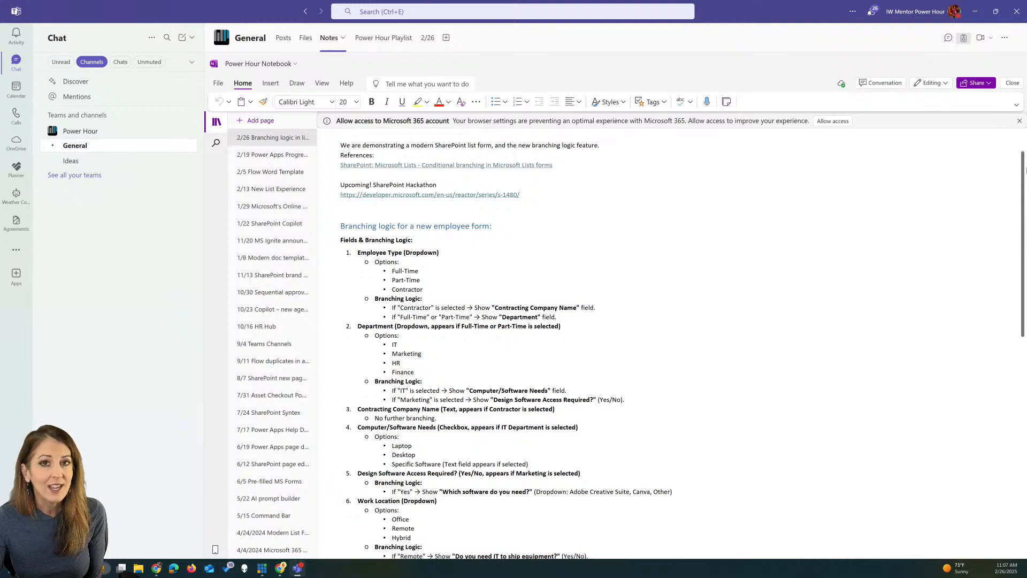
scroll(1026, 193, down, 1)
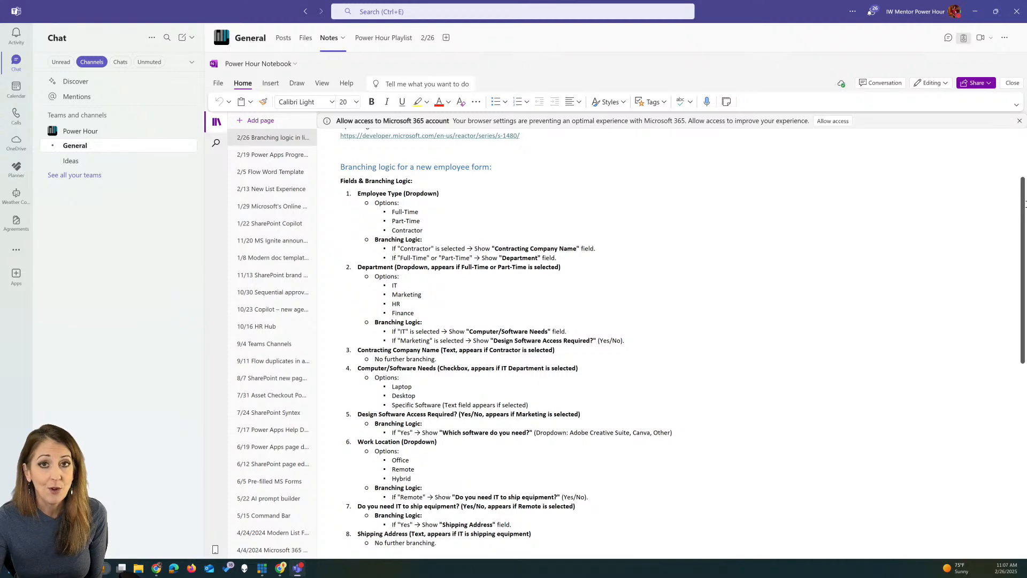
drag(1025, 204, 1025, 222)
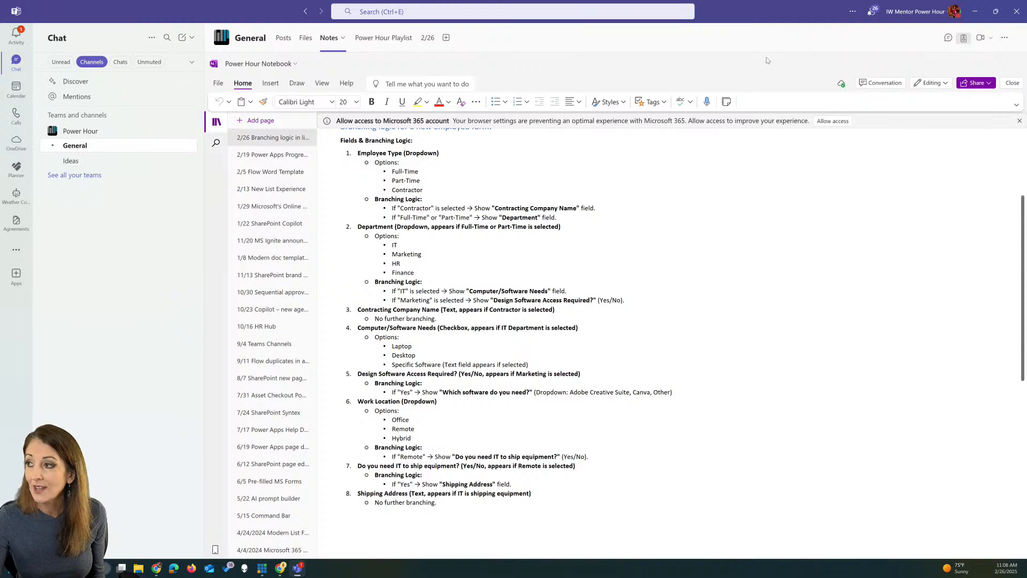
Return to the channel's 2/26 page, show the meeting chat and move the Teams window off the SharePoint list.
click(428, 42)
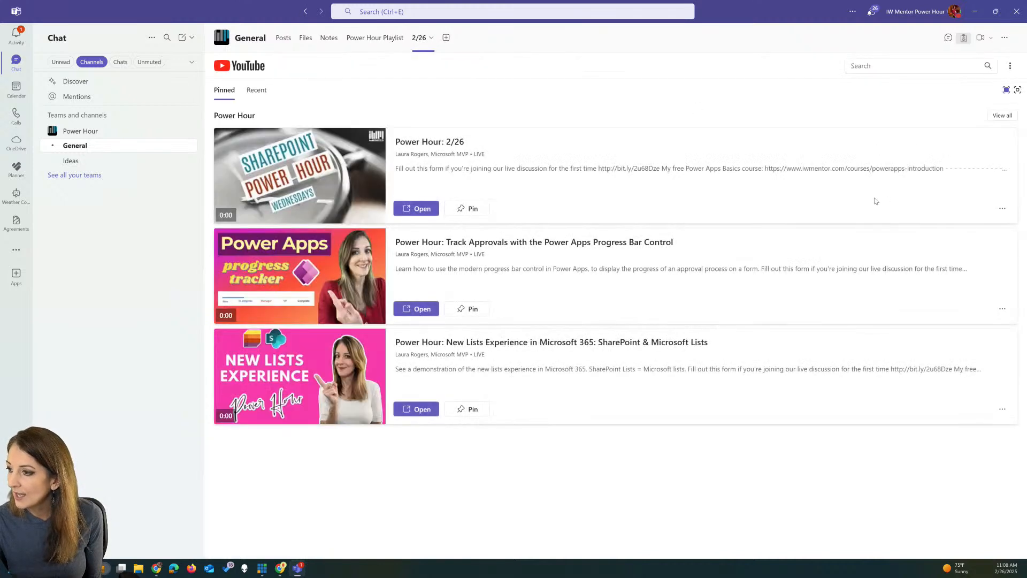
click(946, 39)
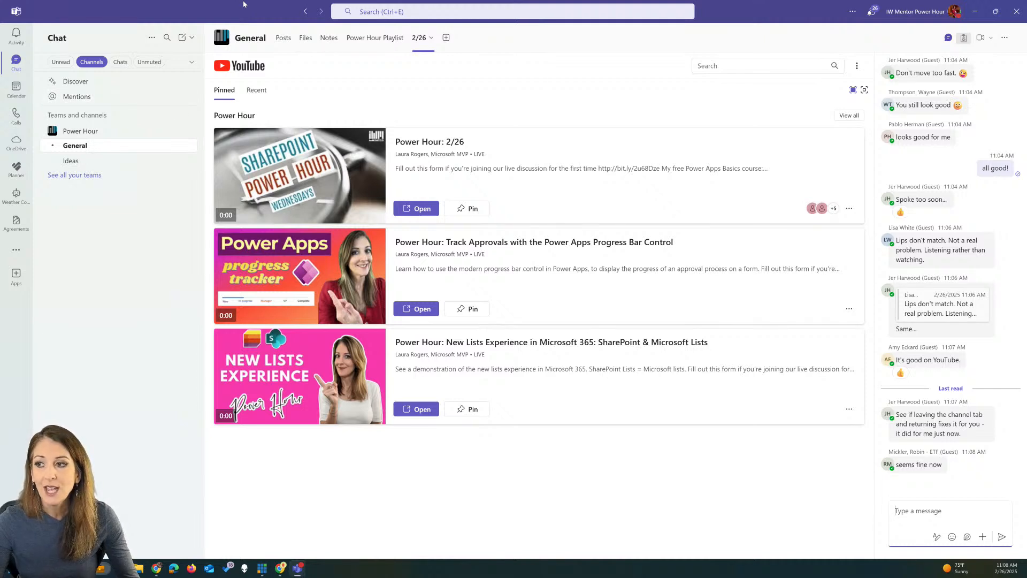
drag(258, 8, 0, 33)
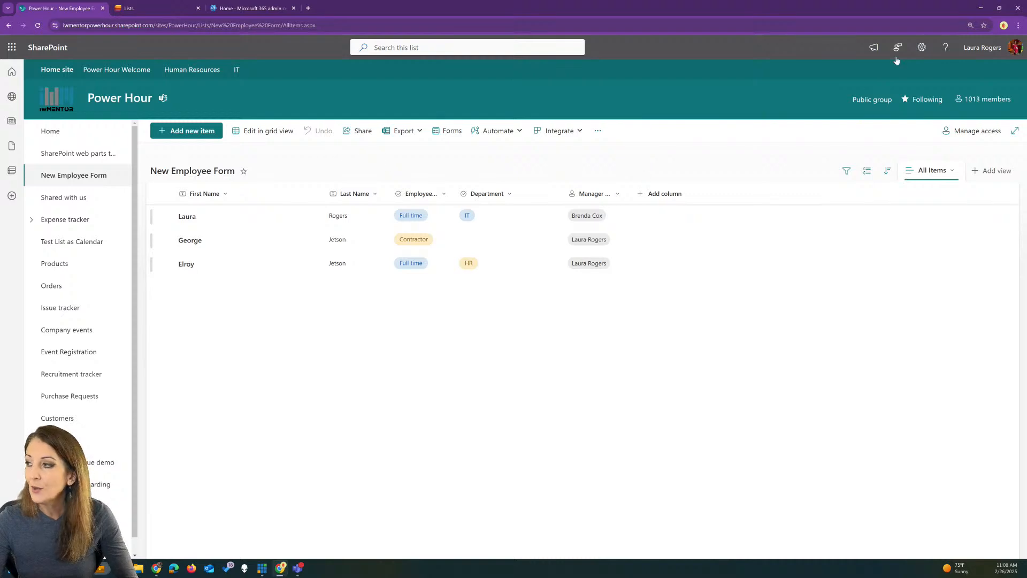
Open the list settings of New Employee Form and review its columns and their types.
click(921, 47)
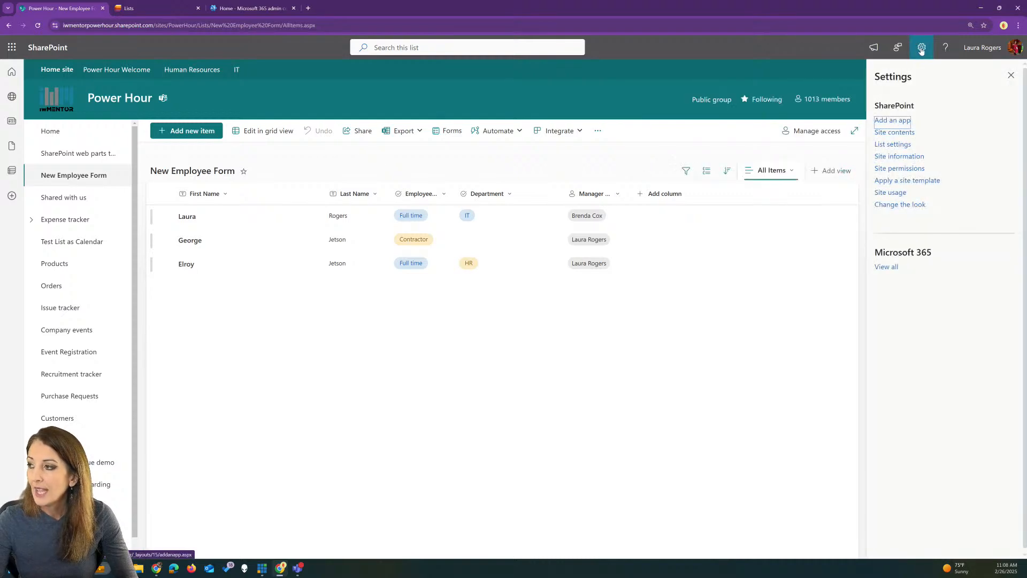
click(901, 145)
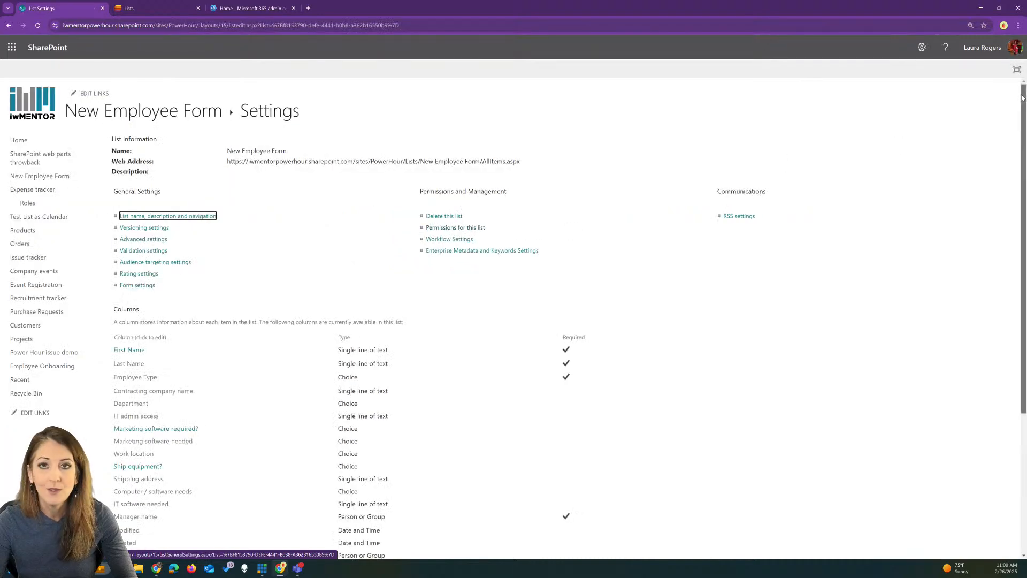
drag(1023, 95, 1026, 194)
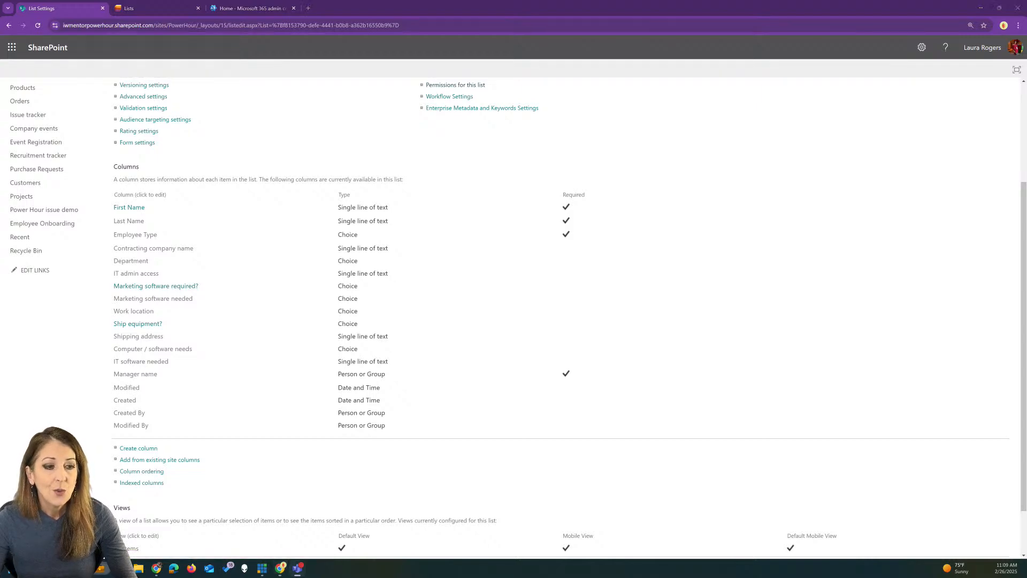
Bring the Teams notes over the list settings, review the planned fields and branching rules, and move the window away again.
drag(1, 125, 252, 124)
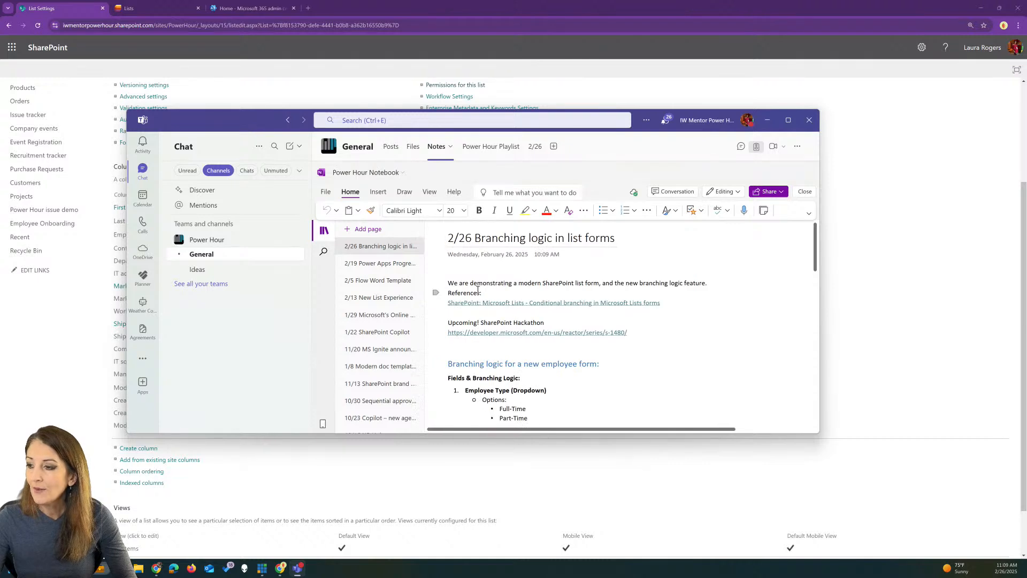
drag(816, 260, 834, 323)
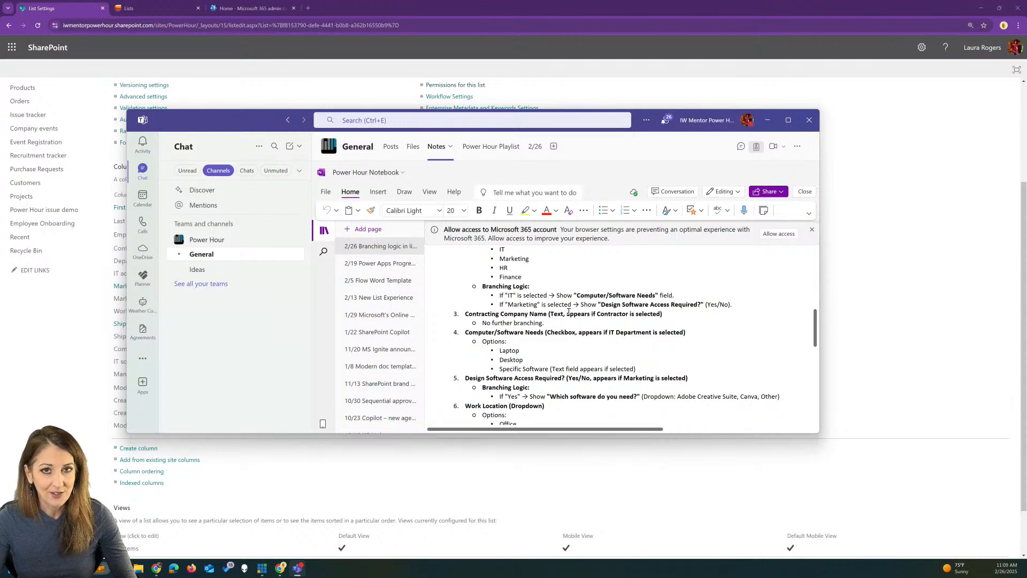
drag(637, 120, 1, 124)
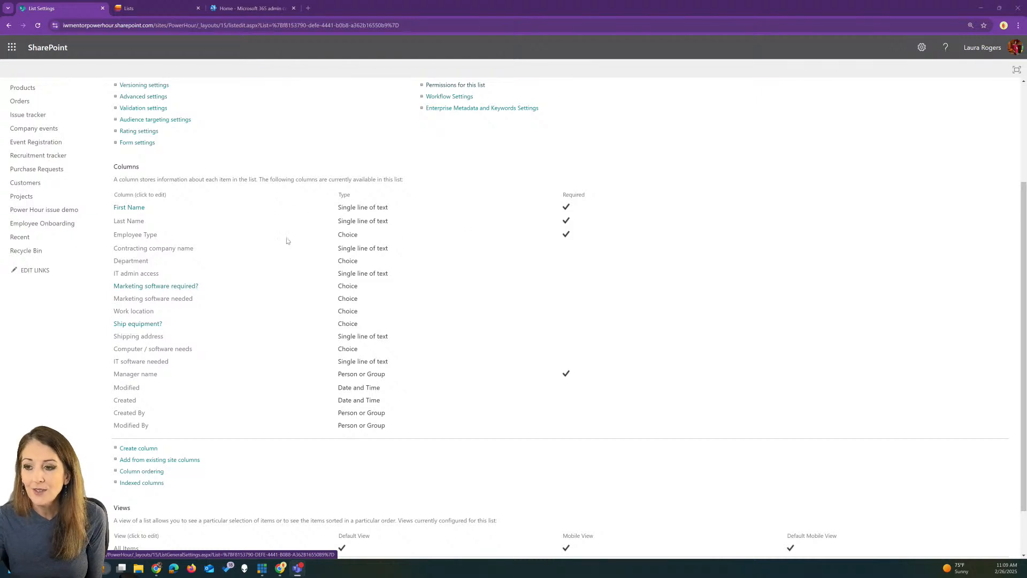
Enlarge the browser zoom to 150% and bring the full Columns section of the list settings into view.
click(1018, 25)
click(997, 208)
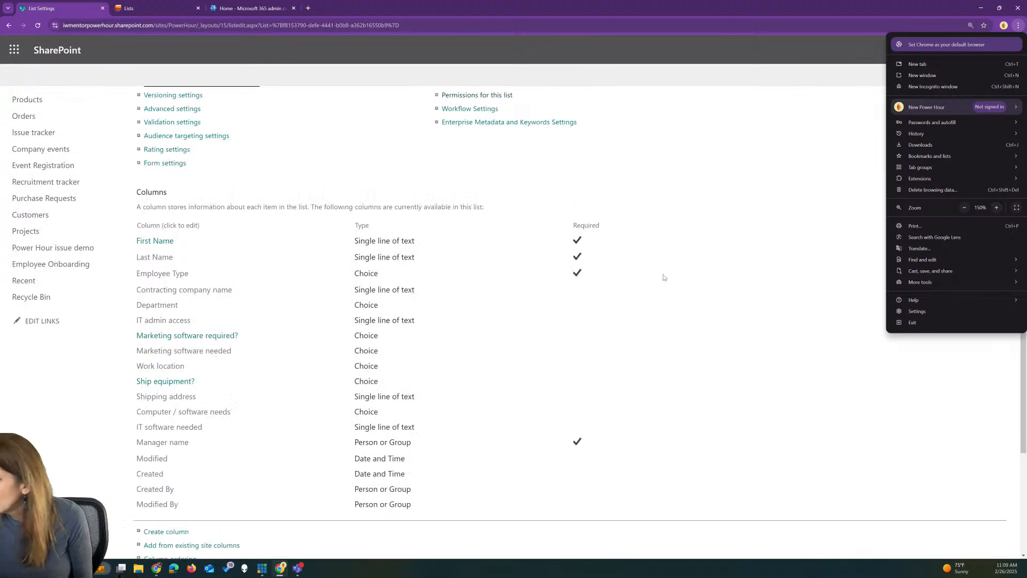
click(751, 168)
scroll(767, 172, down, 2)
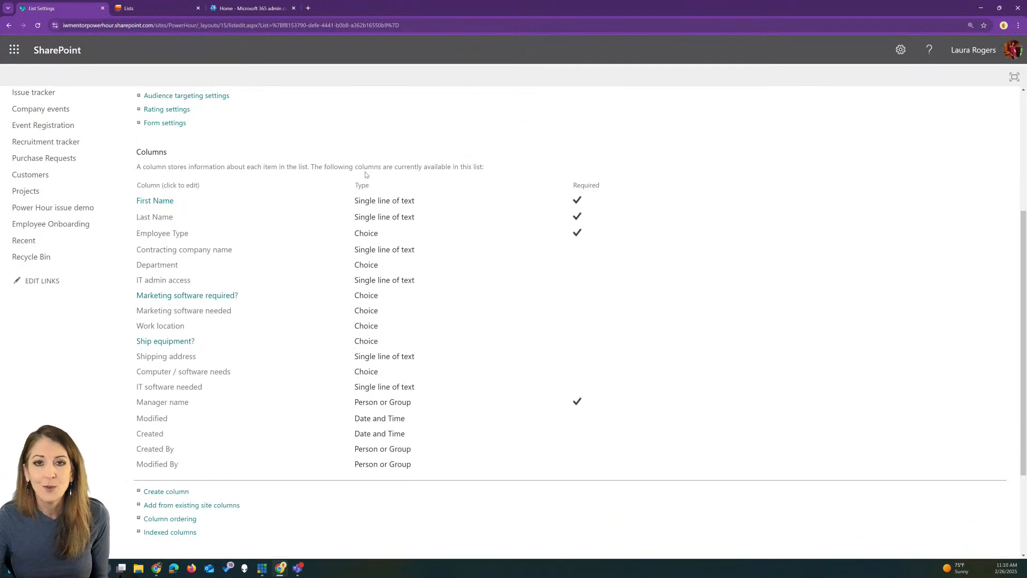
Return to the New Employee Form list, look over its default new item form and close it without saving.
scroll(292, 169, up, 4)
click(214, 119)
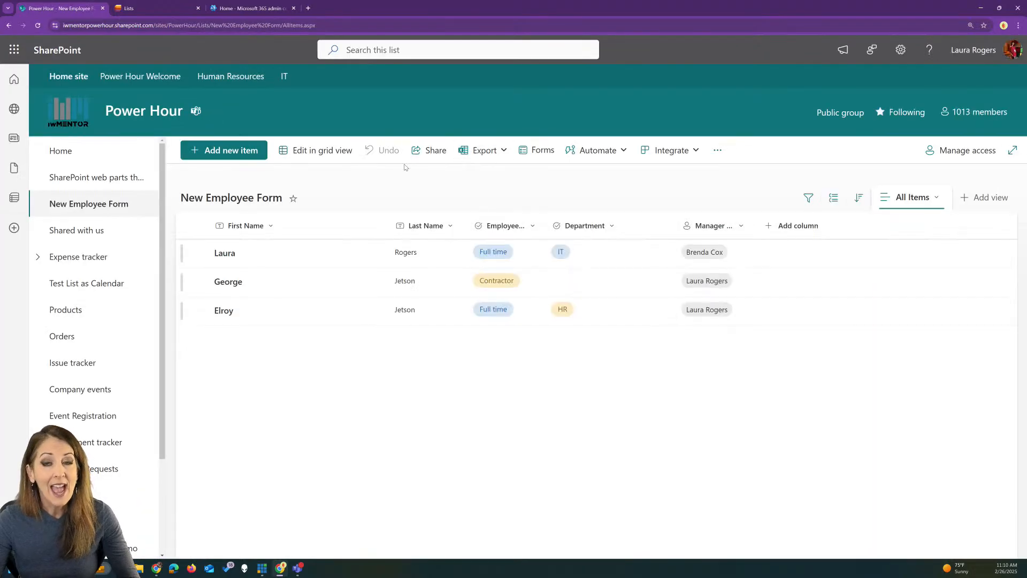
click(241, 152)
drag(818, 140, 681, 116)
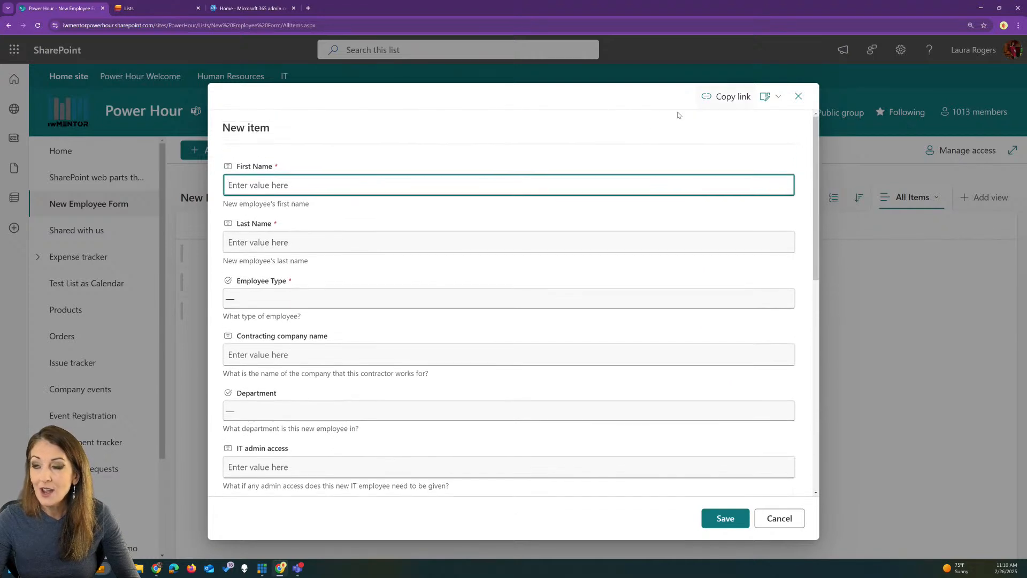
click(799, 97)
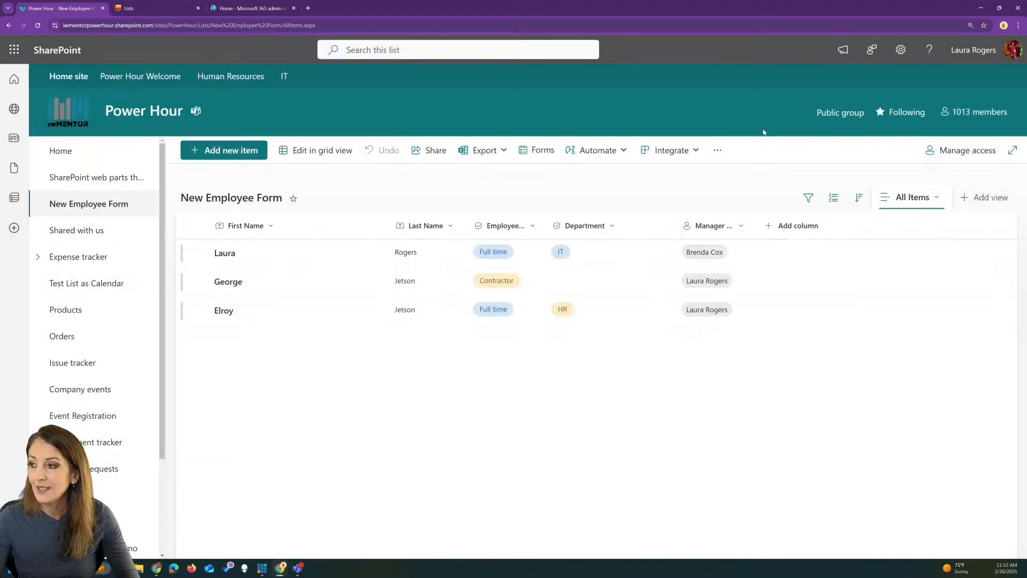
Open the existing New Employee Form from the list's forms and show its preview.
click(541, 152)
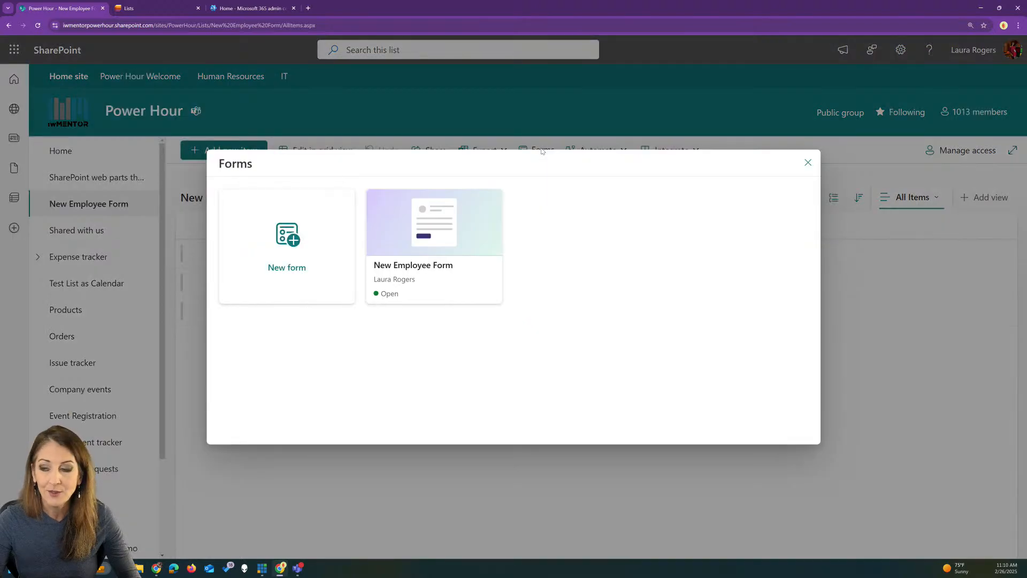
mouse_move(440, 241)
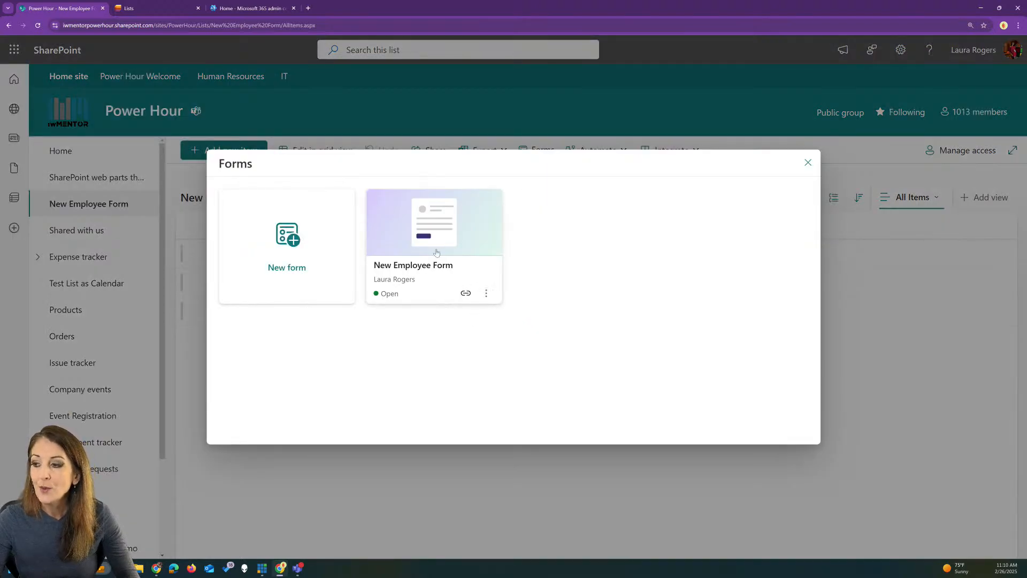
click(439, 239)
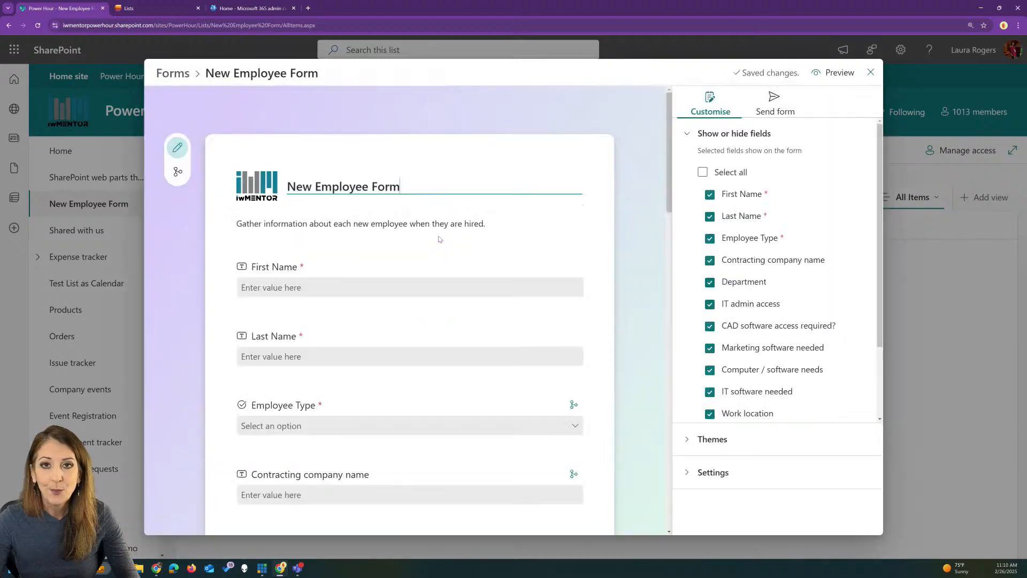
click(827, 73)
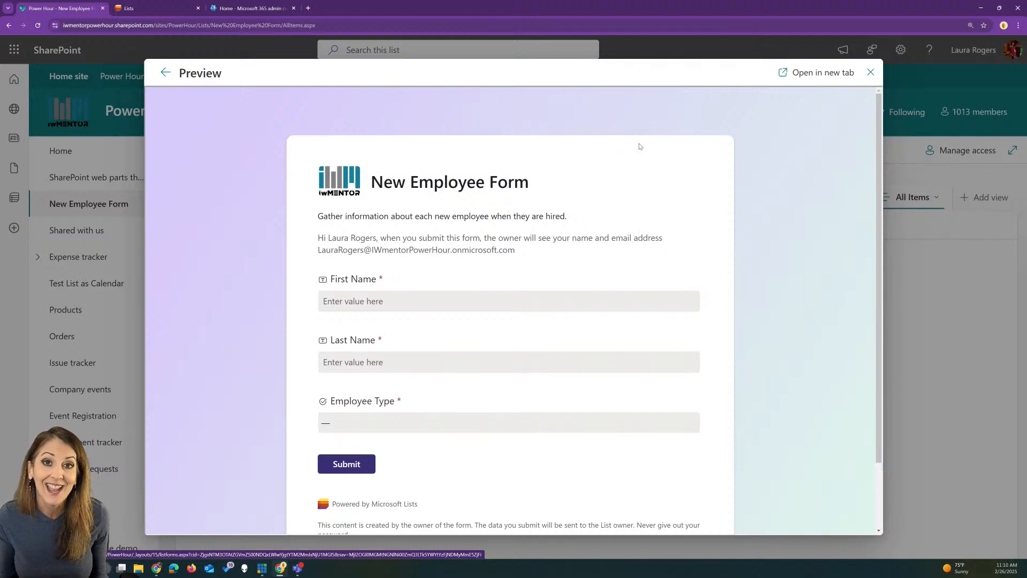
Fill in the new employee's first name and last name in the form preview.
click(435, 304)
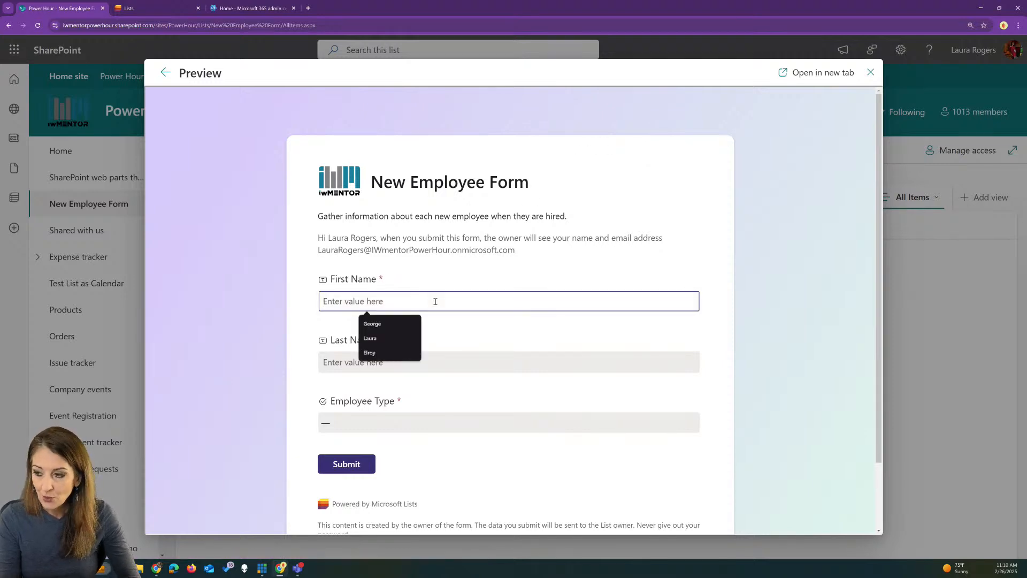
text(Judy)
key(Tab)
text(Je)
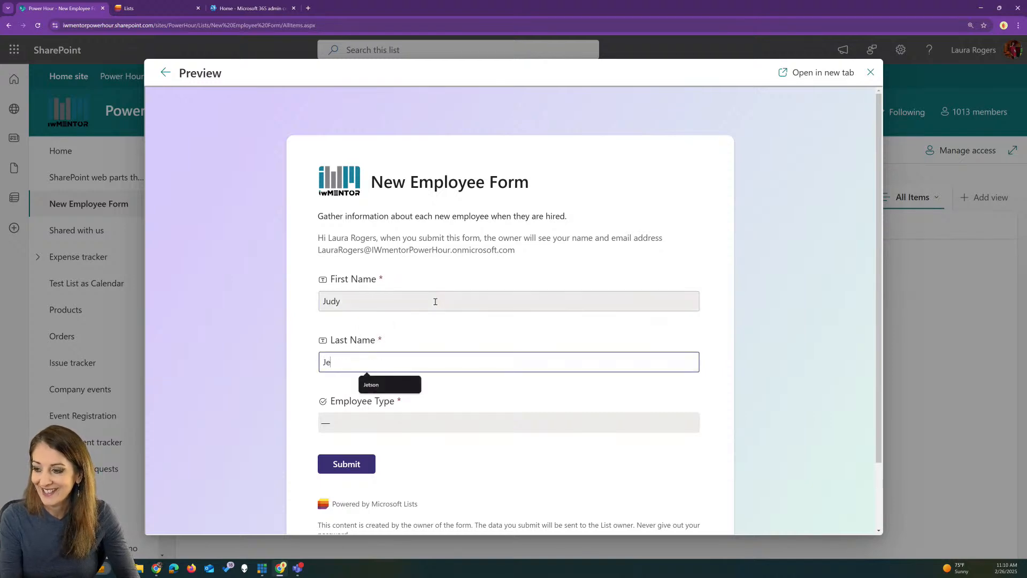
text(tson)
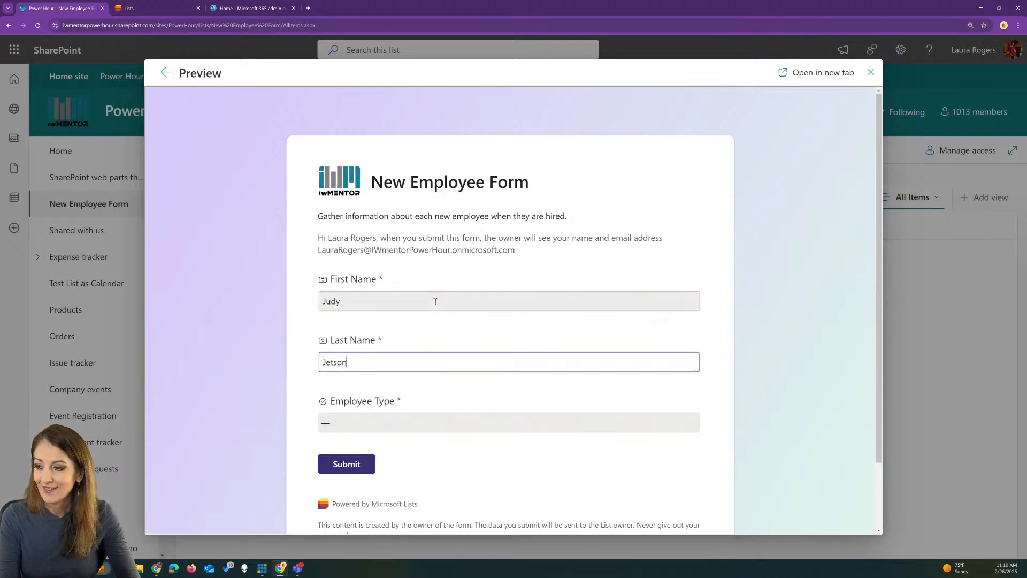
Set Employee Type to Part time and Department to Marketing in the form preview.
click(360, 424)
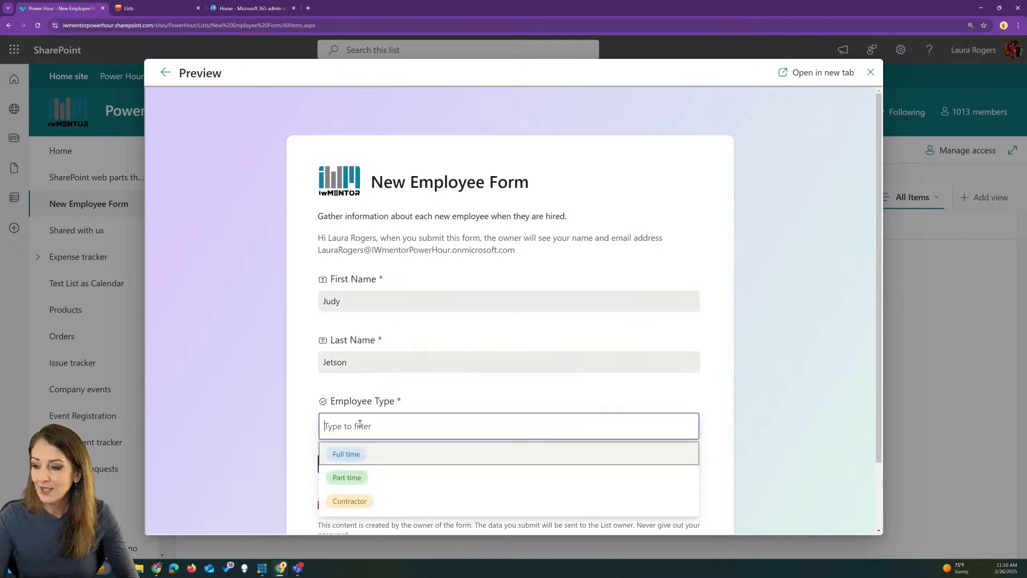
click(388, 478)
scroll(447, 428, down, 3)
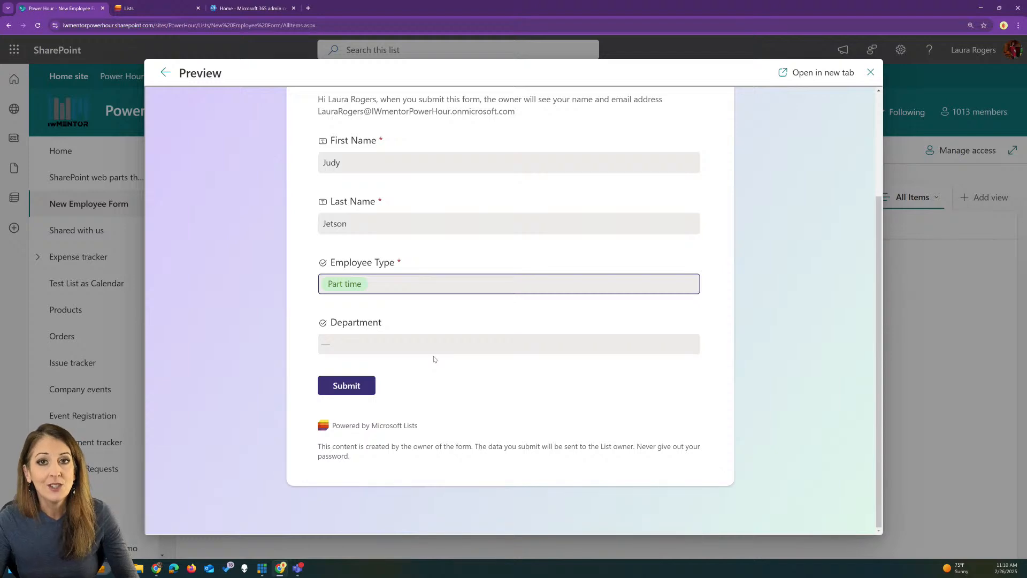
click(376, 349)
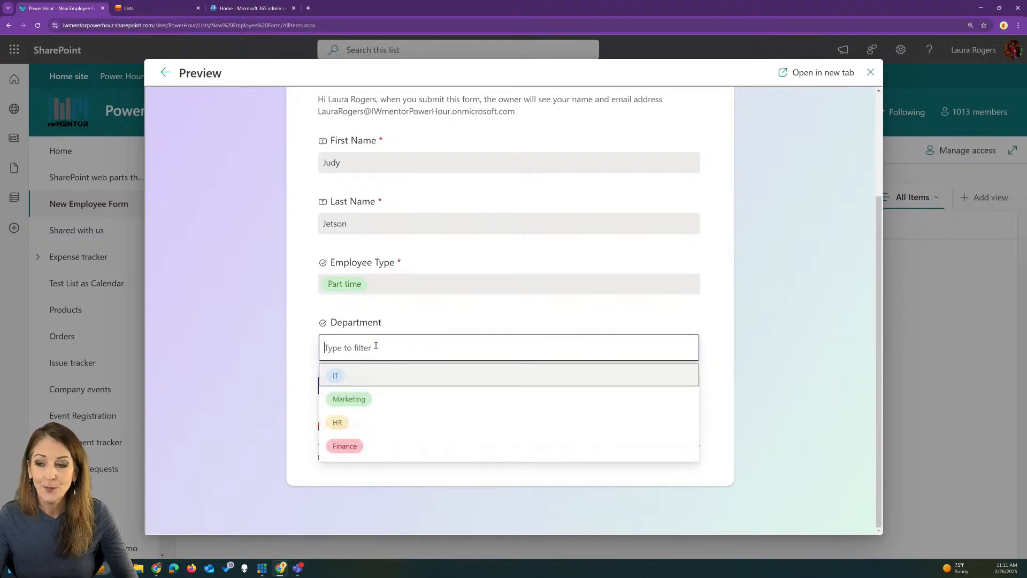
click(407, 398)
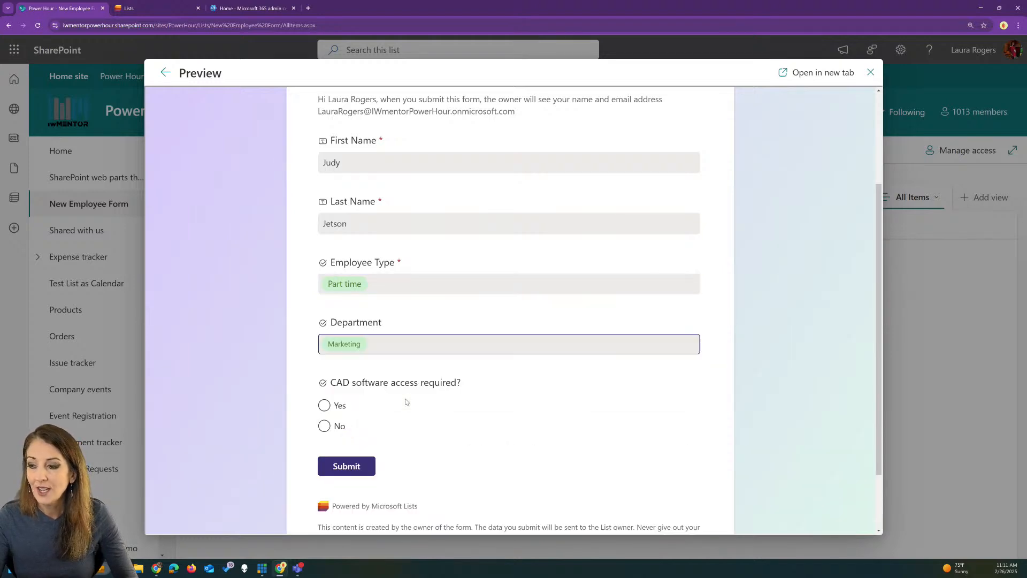
Test the "CAD software access required?" question with Yes, and leave its answer set to No.
click(329, 406)
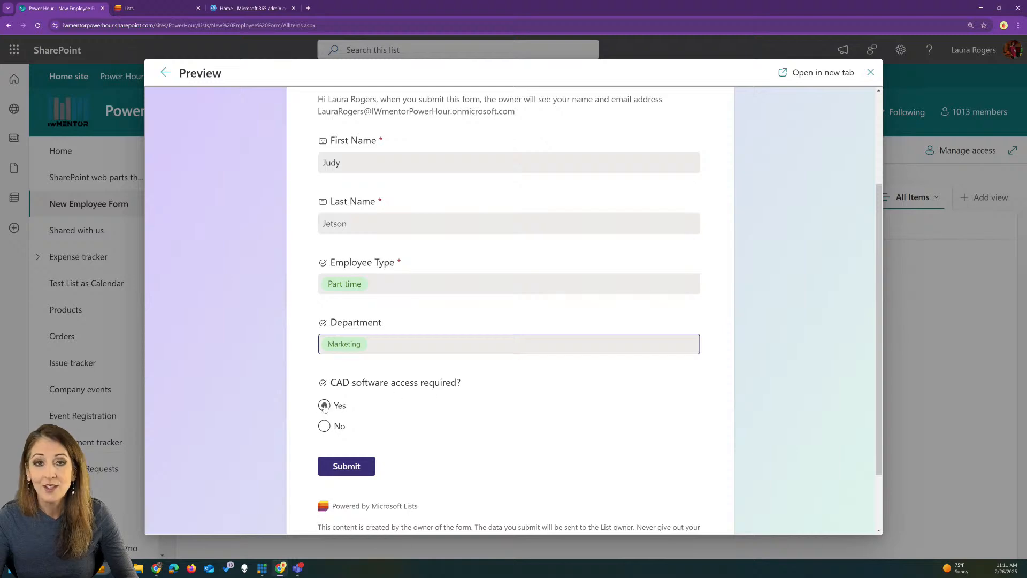
click(325, 427)
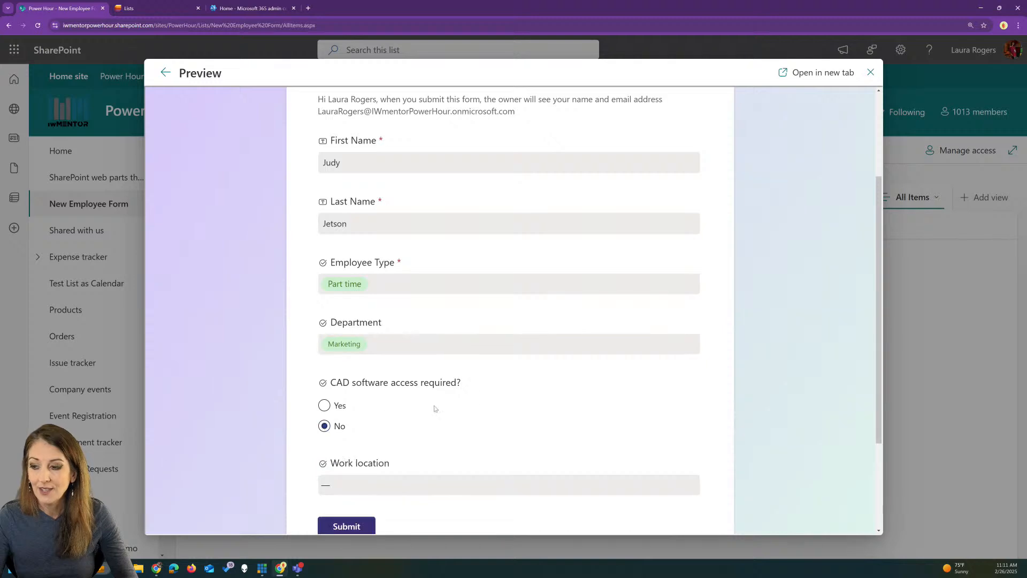
scroll(506, 380, down, 1)
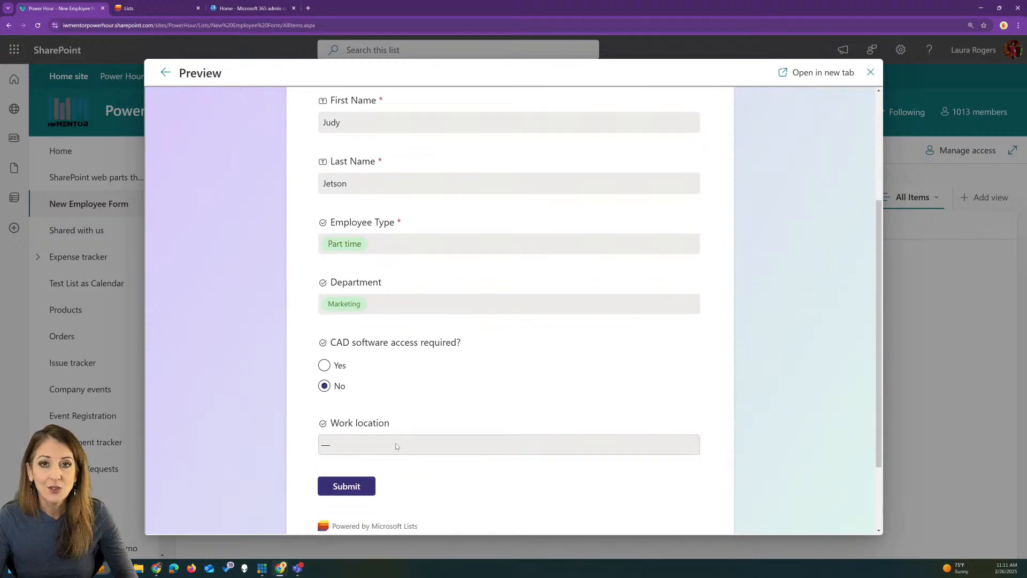
Complete the previewed form with Work location Office and the manager's name, and submit the response.
click(396, 446)
click(395, 372)
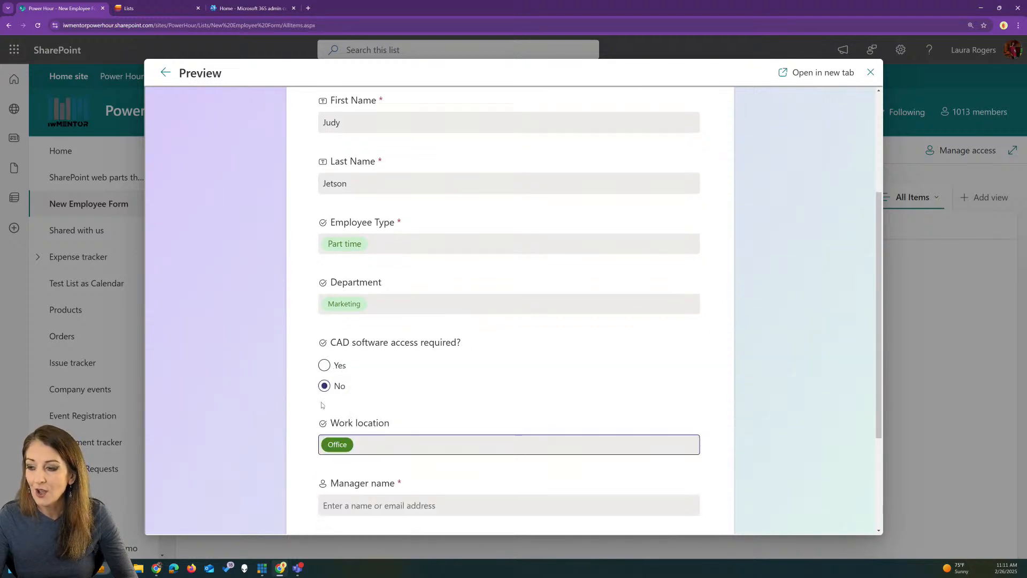
scroll(322, 405, down, 3)
click(414, 344)
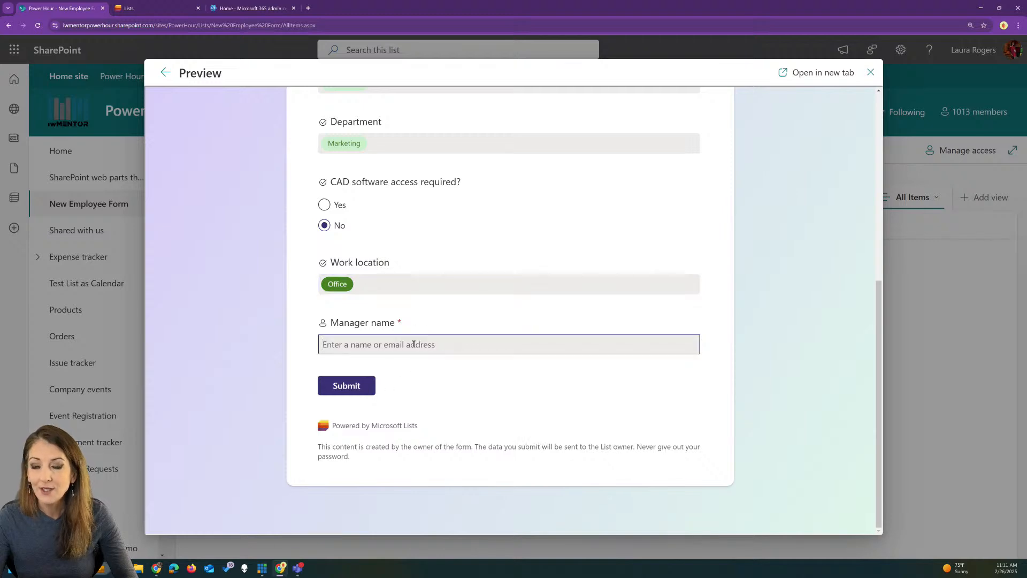
text(laura)
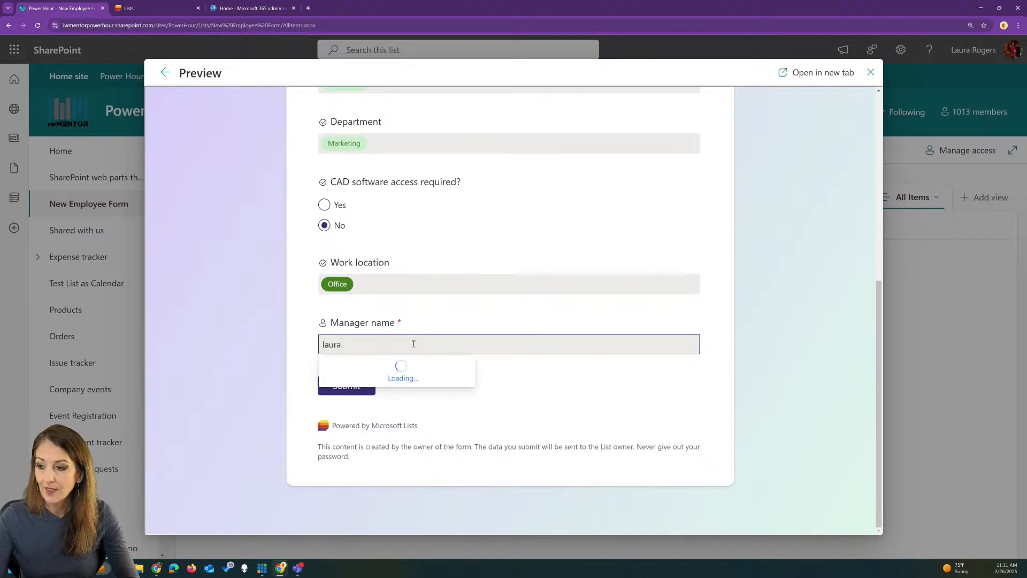
click(392, 168)
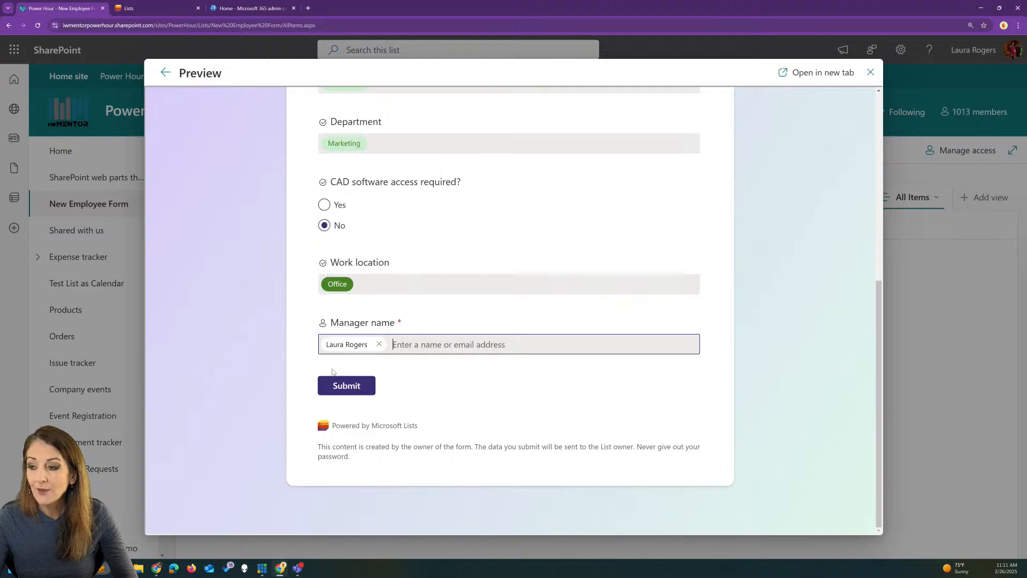
click(346, 386)
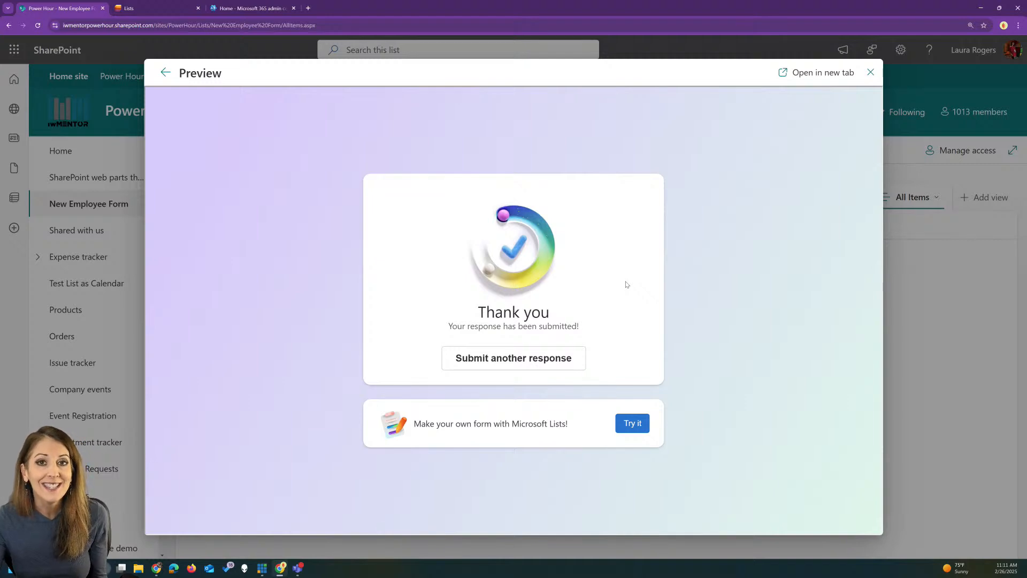
click(870, 73)
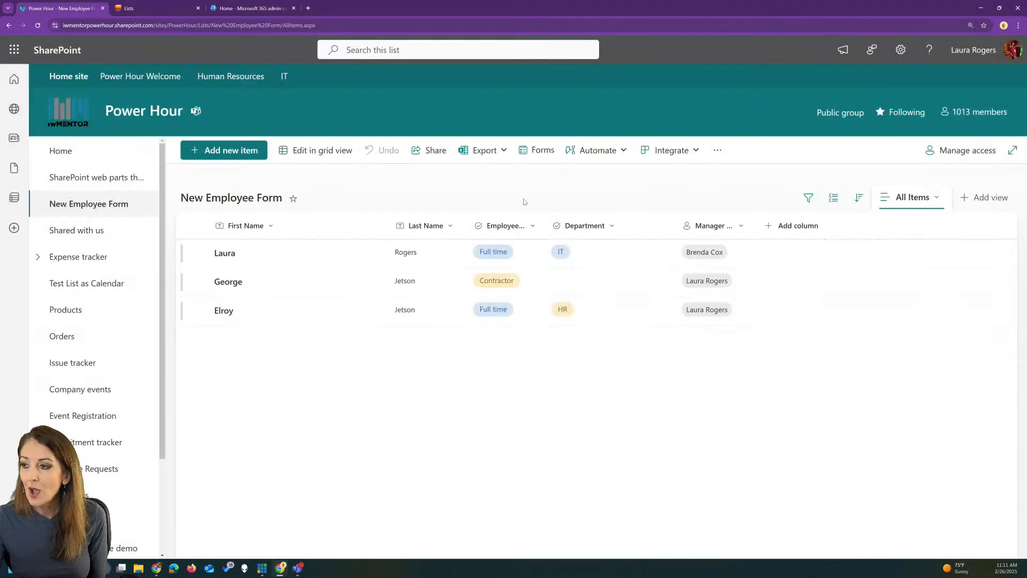
Create a new form for the list and review the fields selected to show on it.
click(541, 151)
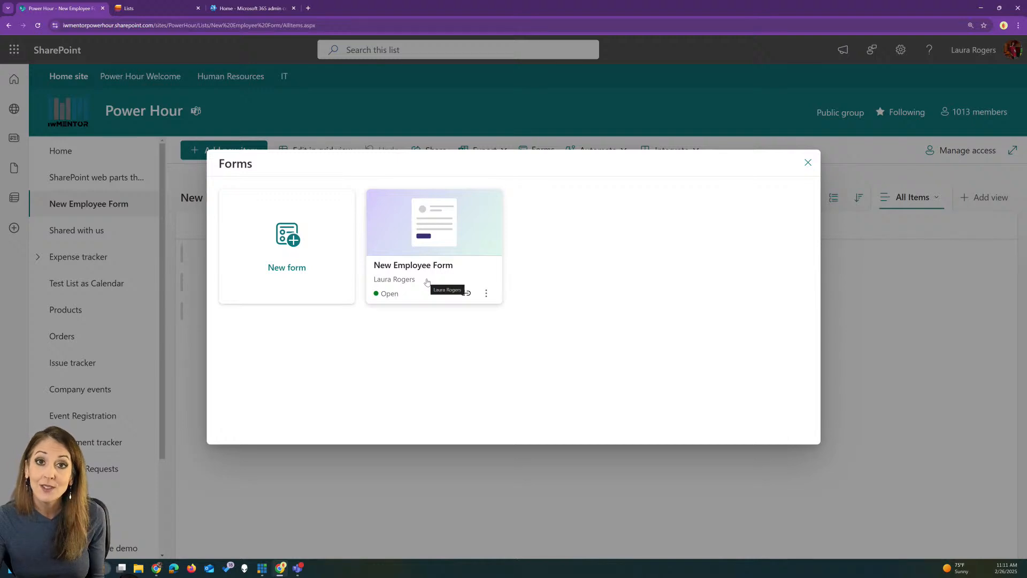
click(293, 273)
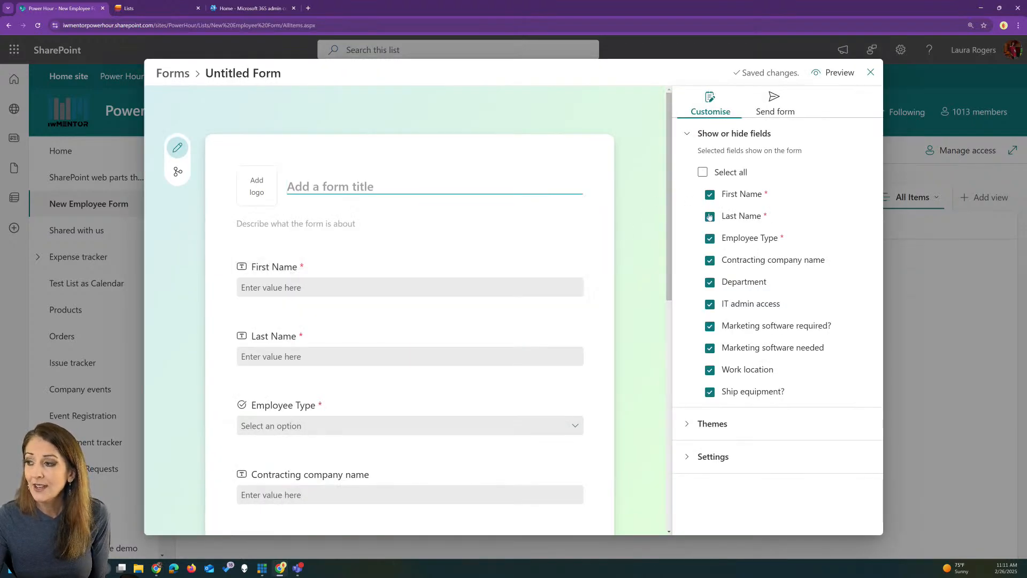
drag(878, 154, 880, 225)
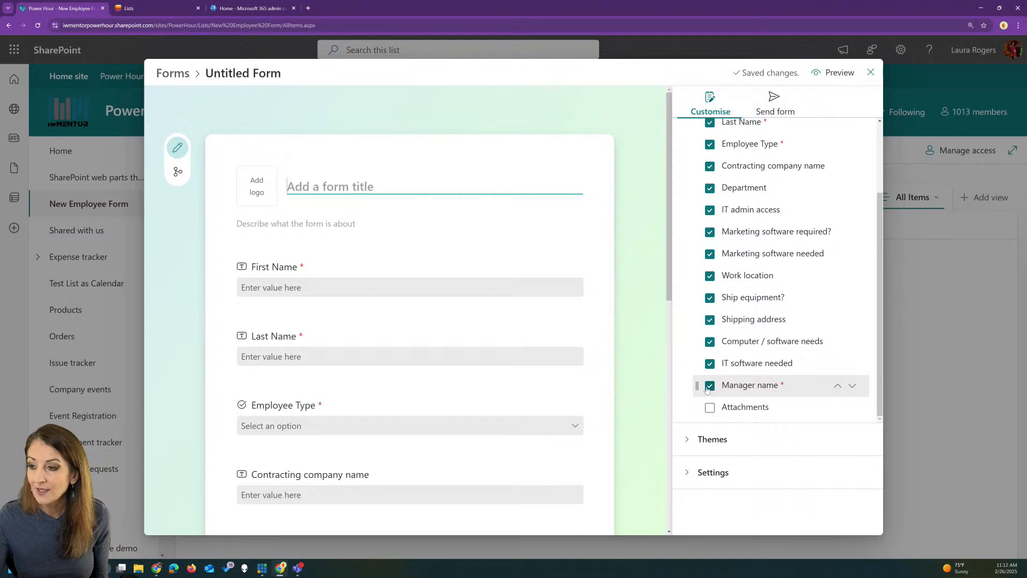
Title the new form "Employee Form DEMO".
click(404, 180)
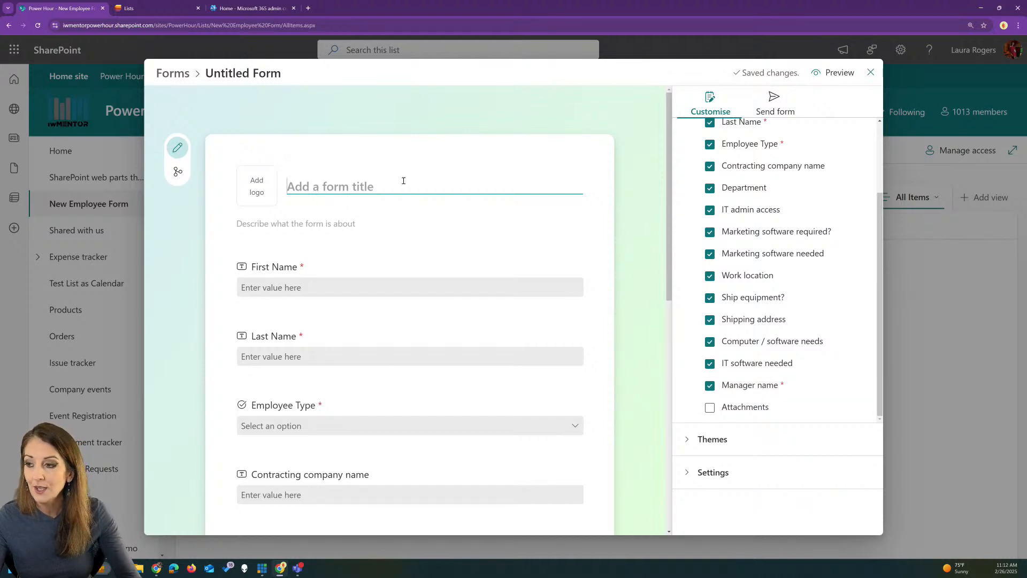
text(Empo)
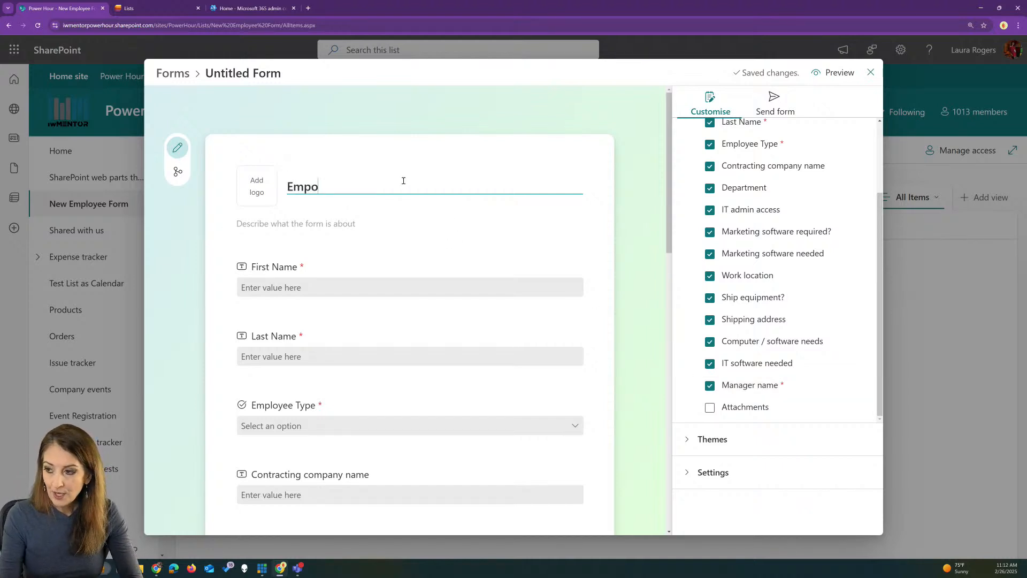
key(BackSpace)
text(loyee F)
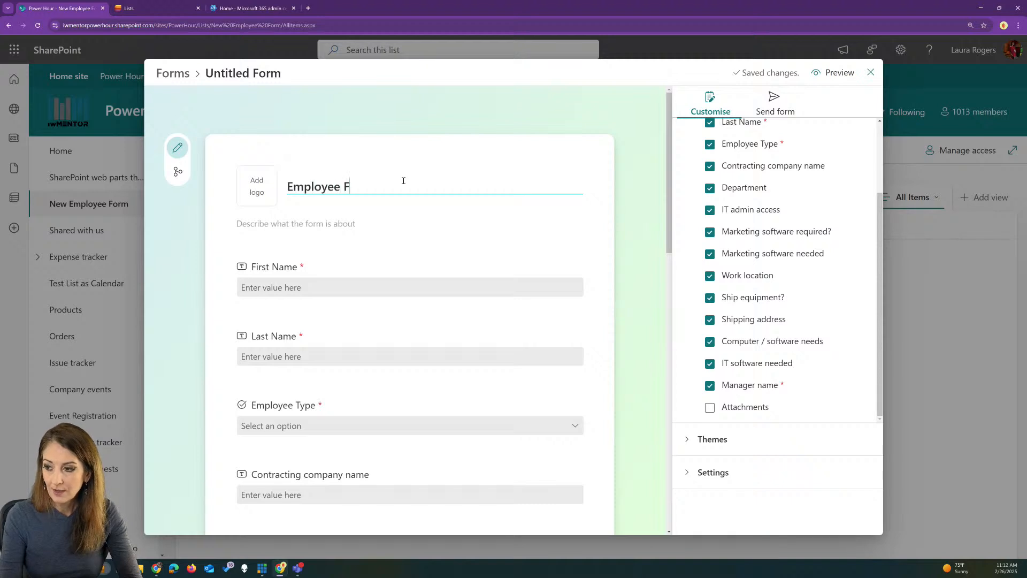
text(ormm)
key(BackSpace)
text(D)
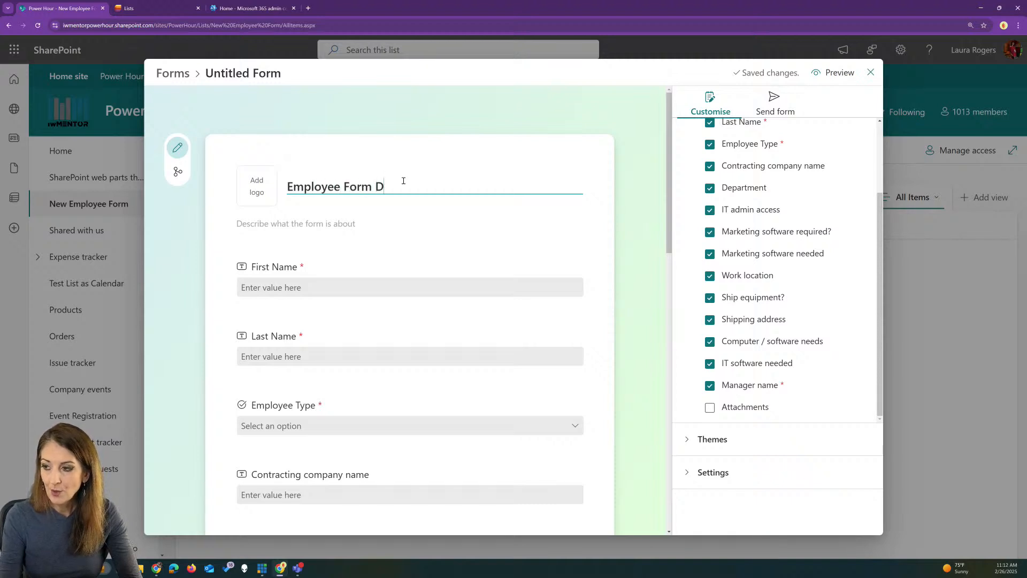
text(EMO)
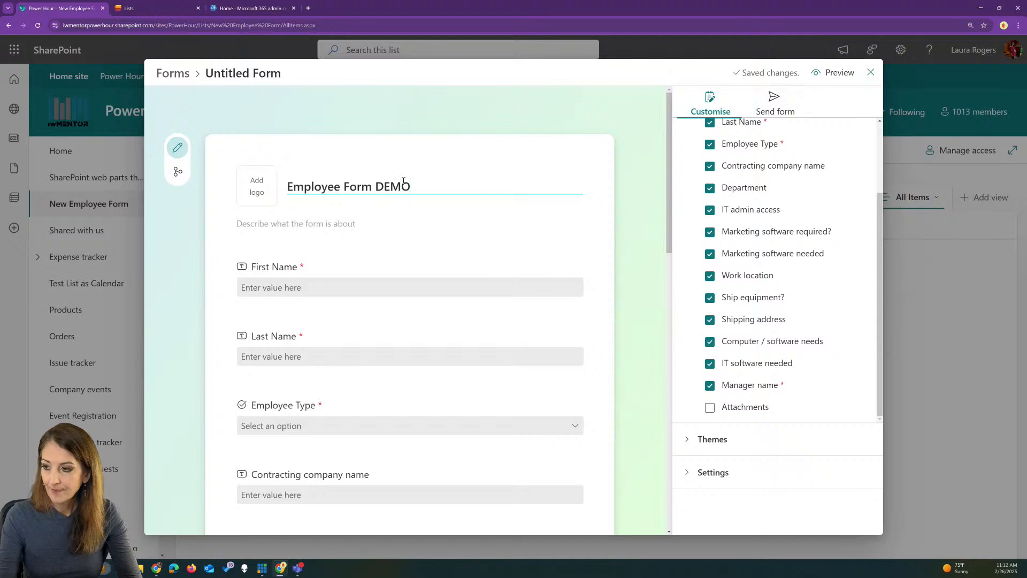
click(367, 223)
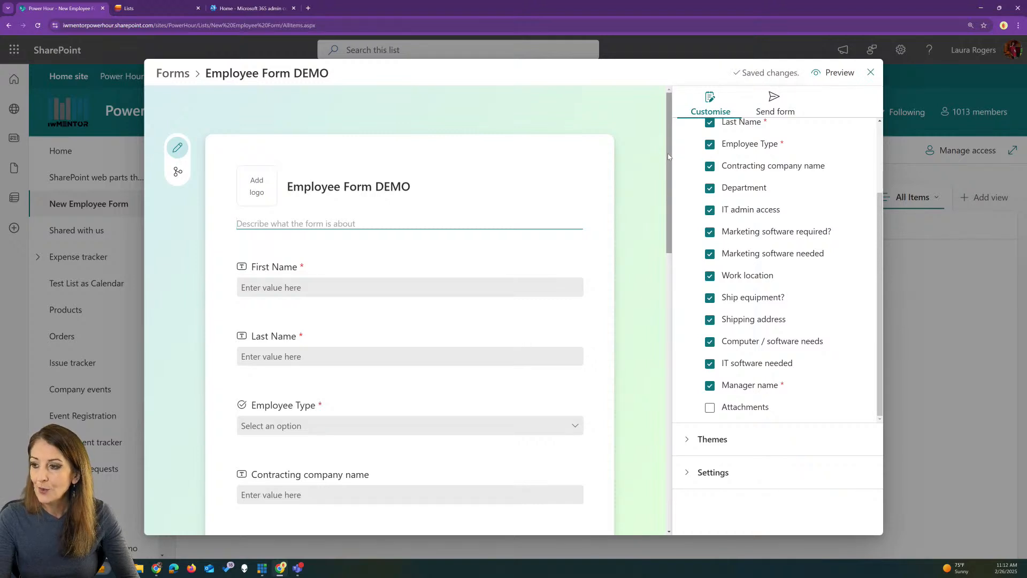
Open the form's branching setup and examine the destinations offered for the First Name question.
drag(668, 156, 656, 173)
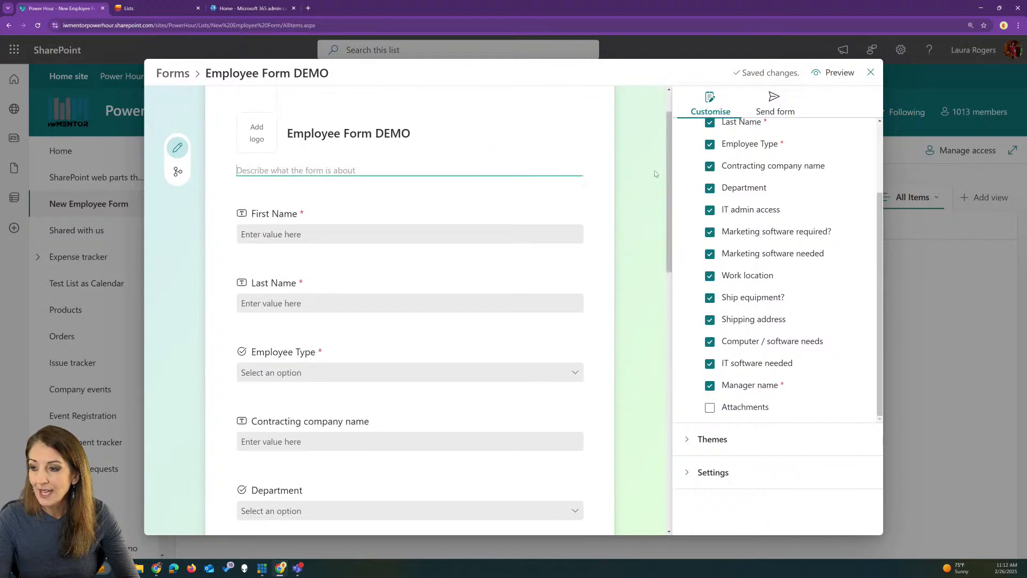
click(178, 173)
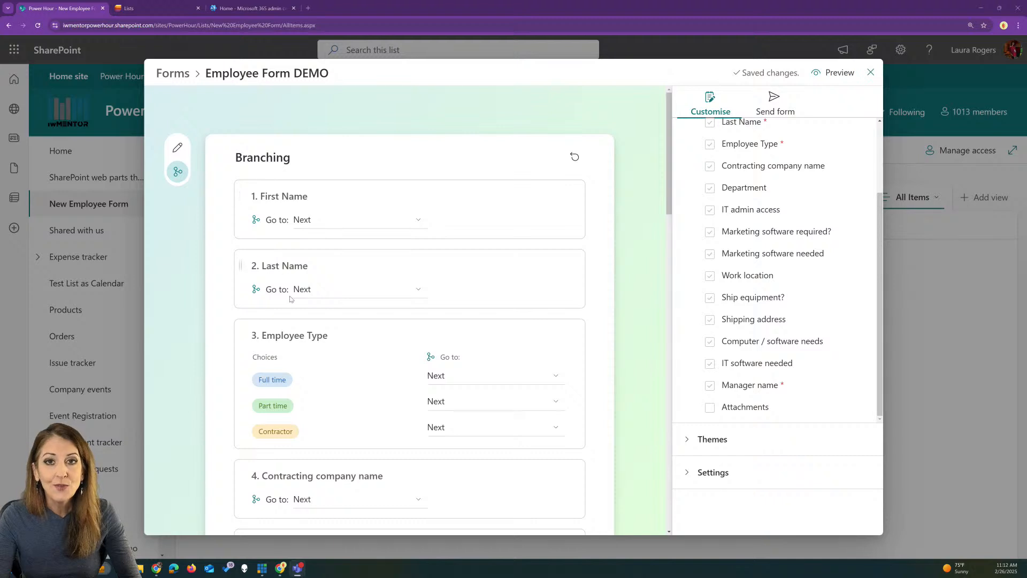
scroll(663, 211, down, 1)
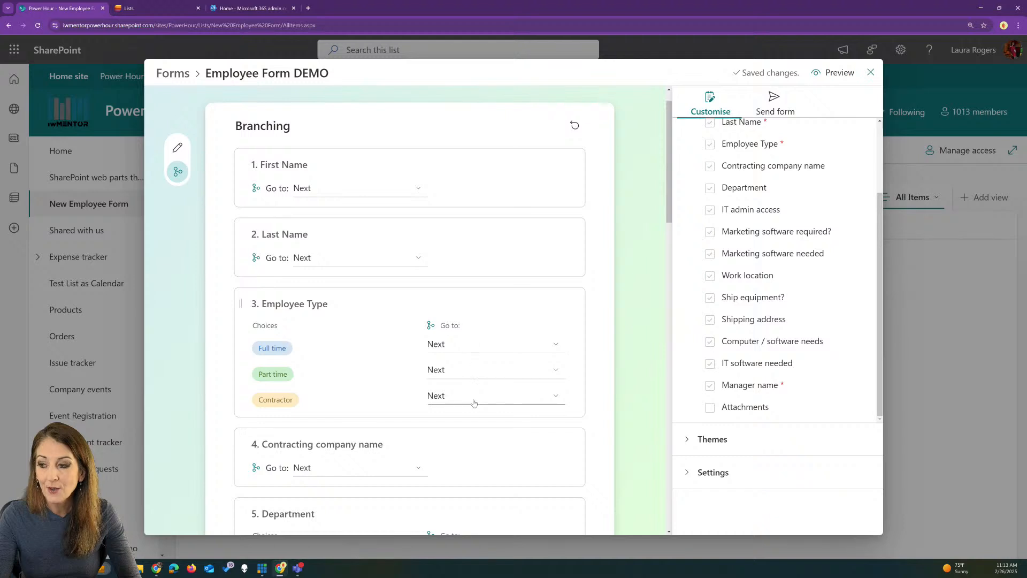
click(314, 187)
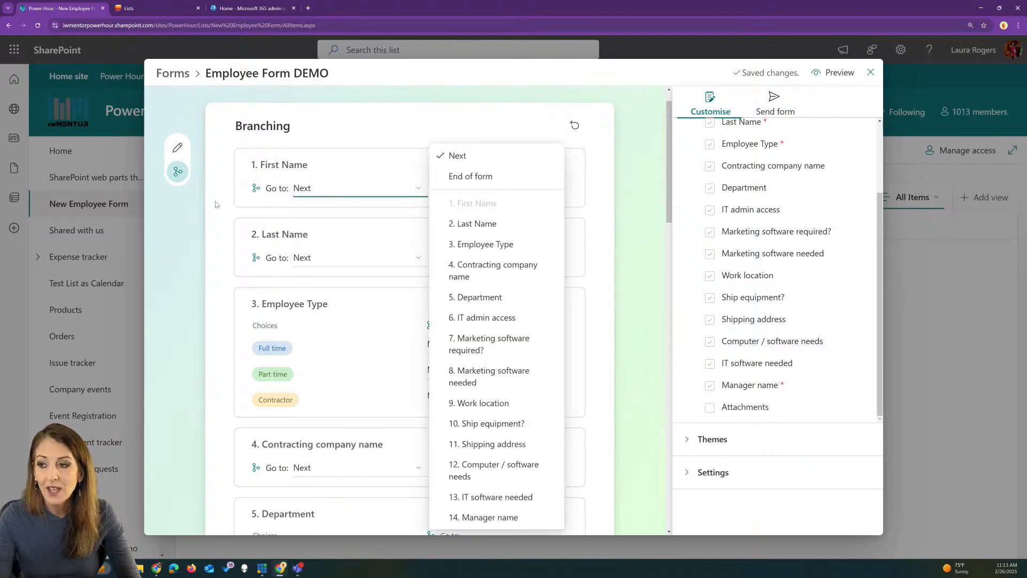
click(245, 207)
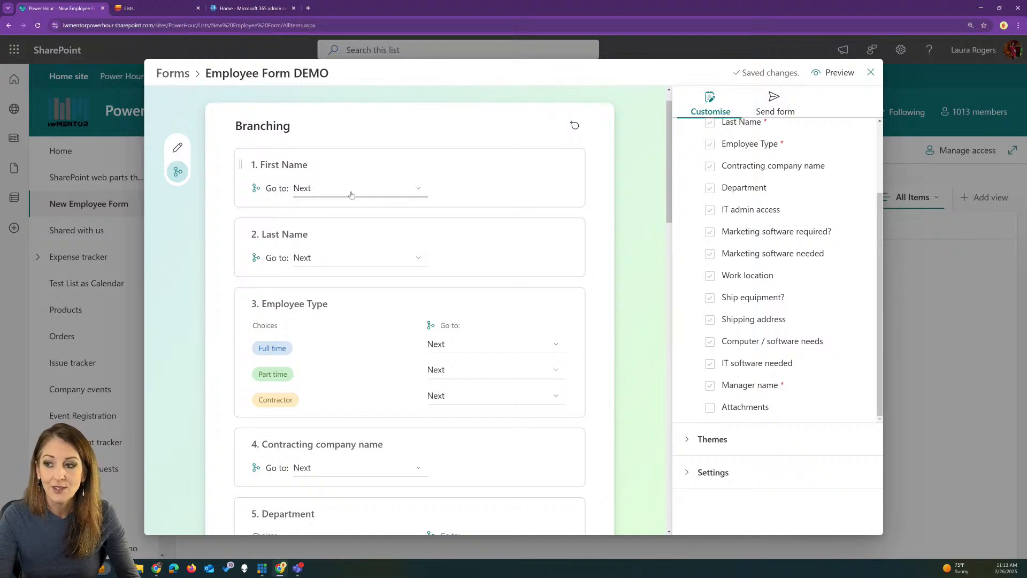
click(325, 189)
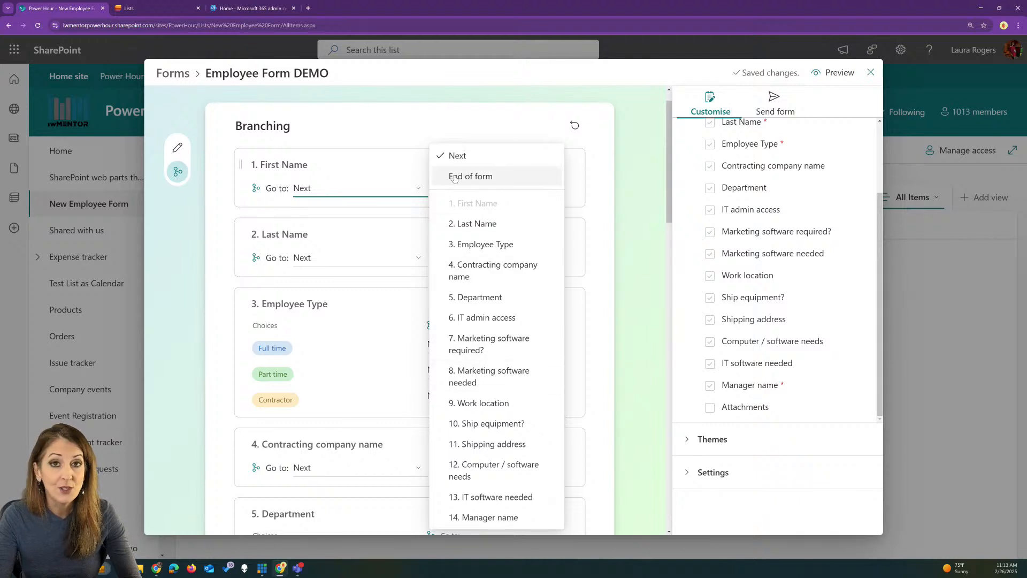
click(207, 231)
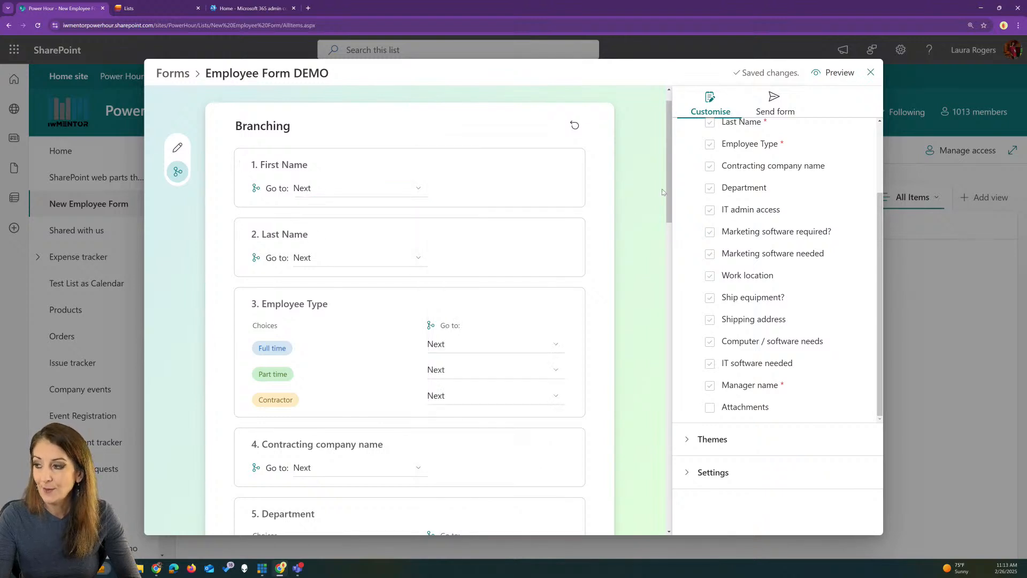
Branch Employee Type so Contractor goes to Contracting company name, while Full time and Part time go to Department.
scroll(662, 191, down, 3)
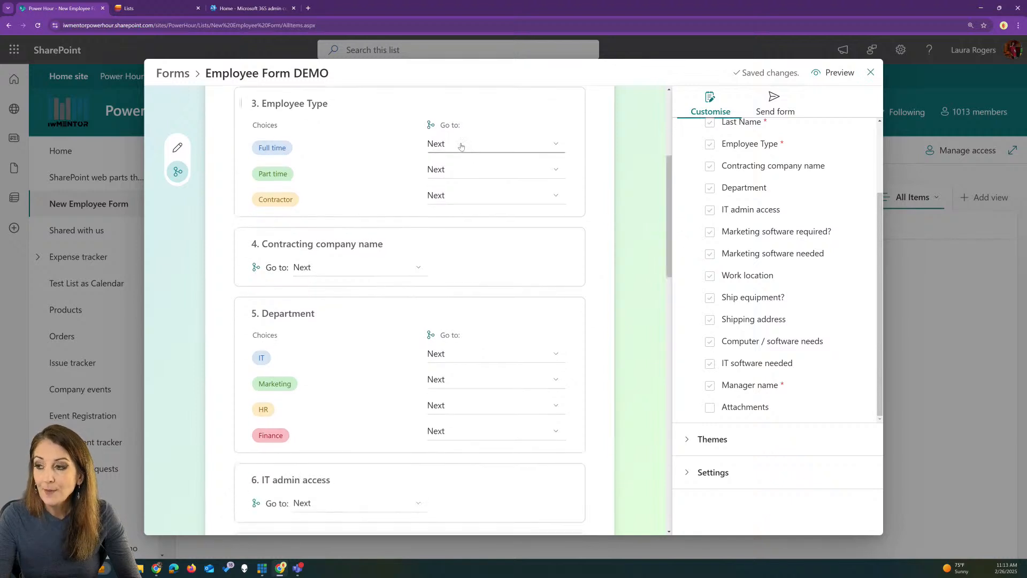
click(454, 201)
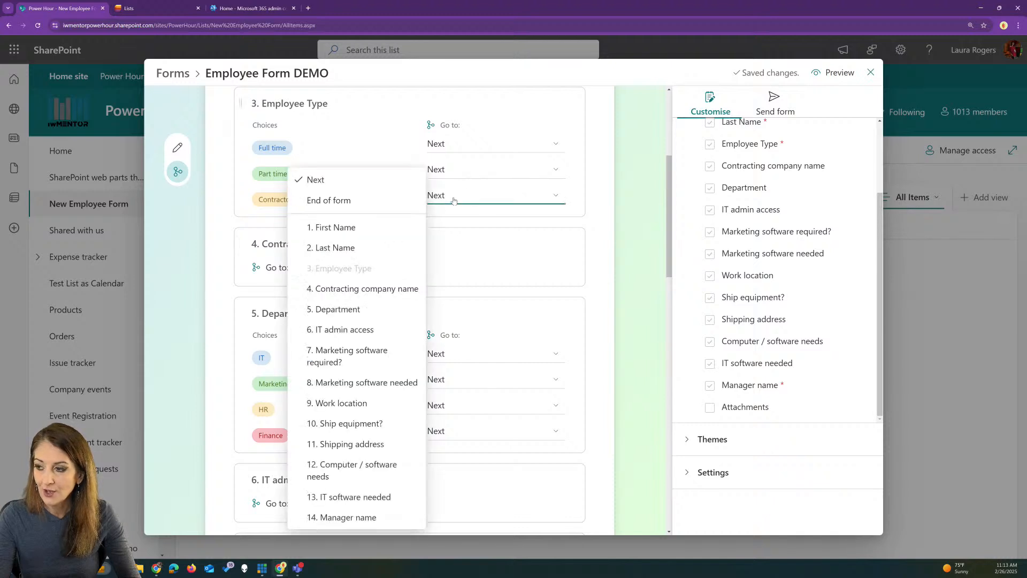
click(378, 287)
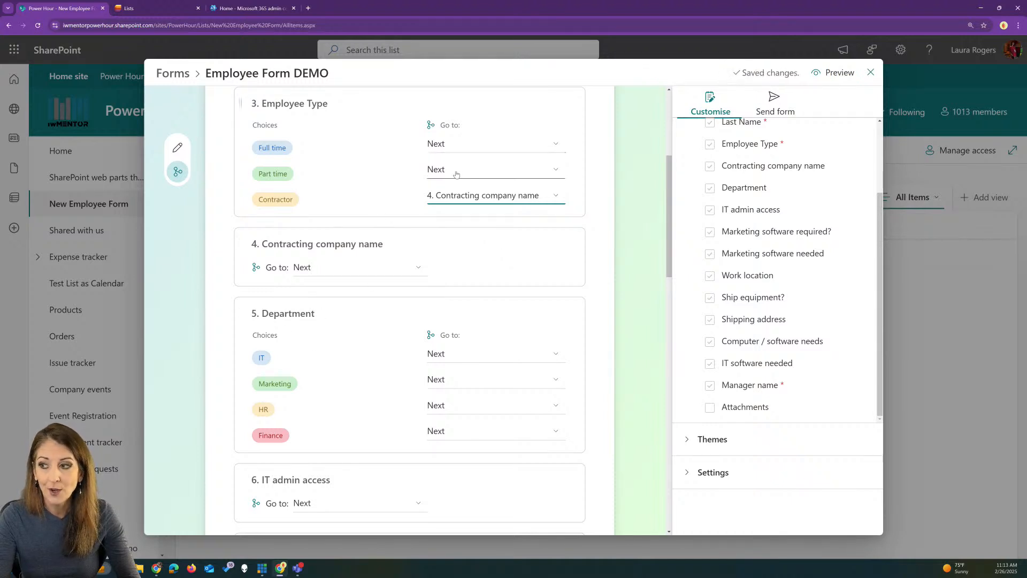
click(457, 147)
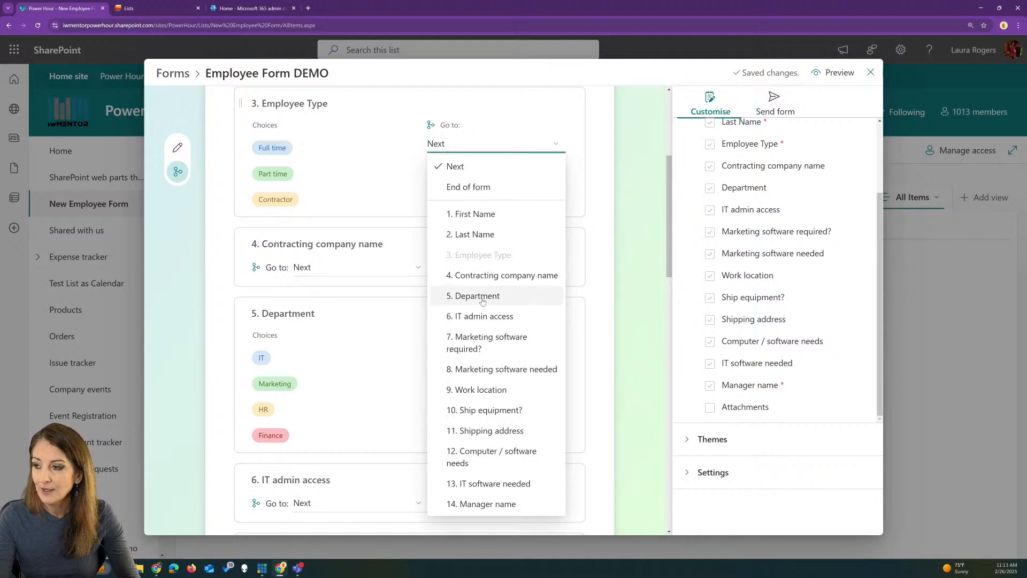
click(482, 295)
click(450, 169)
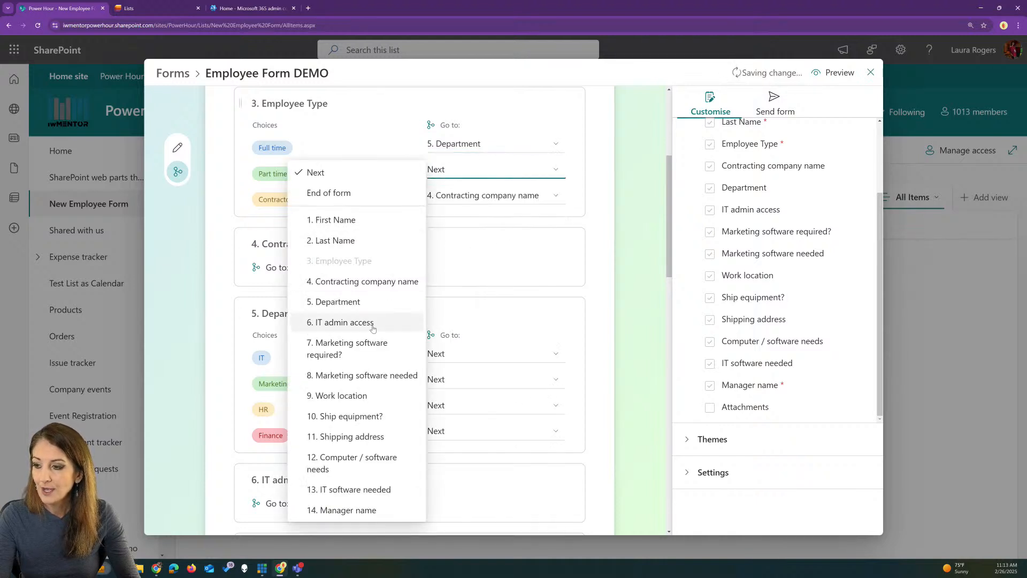
click(356, 301)
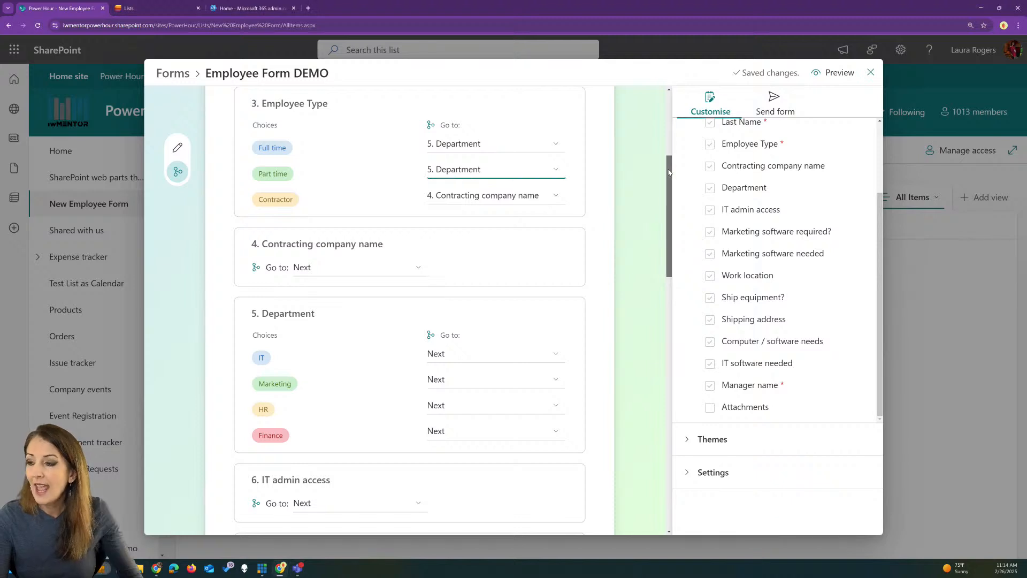
Set the Contracting company name question to go to Work location.
drag(669, 171, 693, 213)
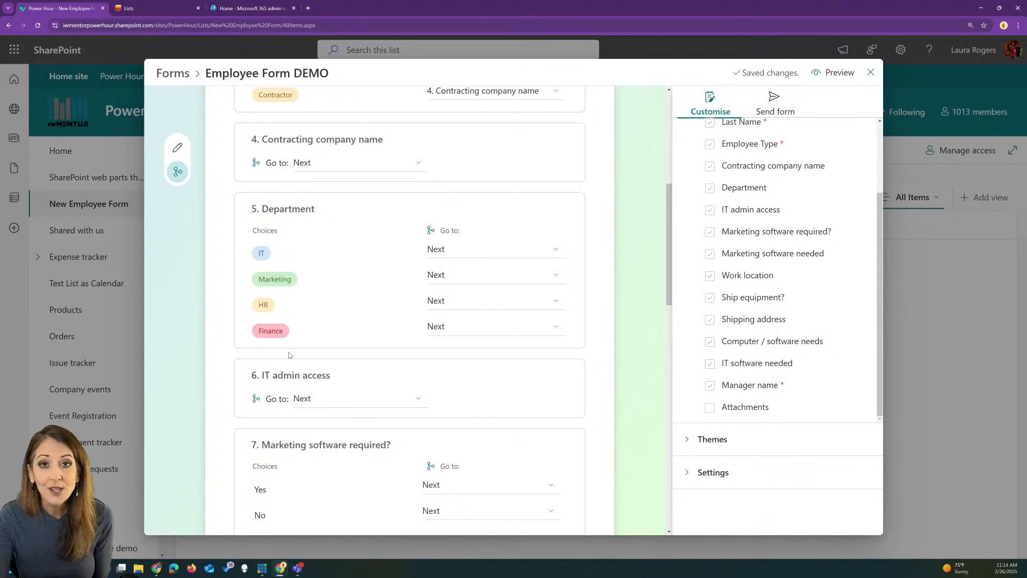
scroll(670, 245, down, 1)
mouse_move(671, 244)
mouse_down()
mouse_move(689, 336)
mouse_move(674, 230)
mouse_up()
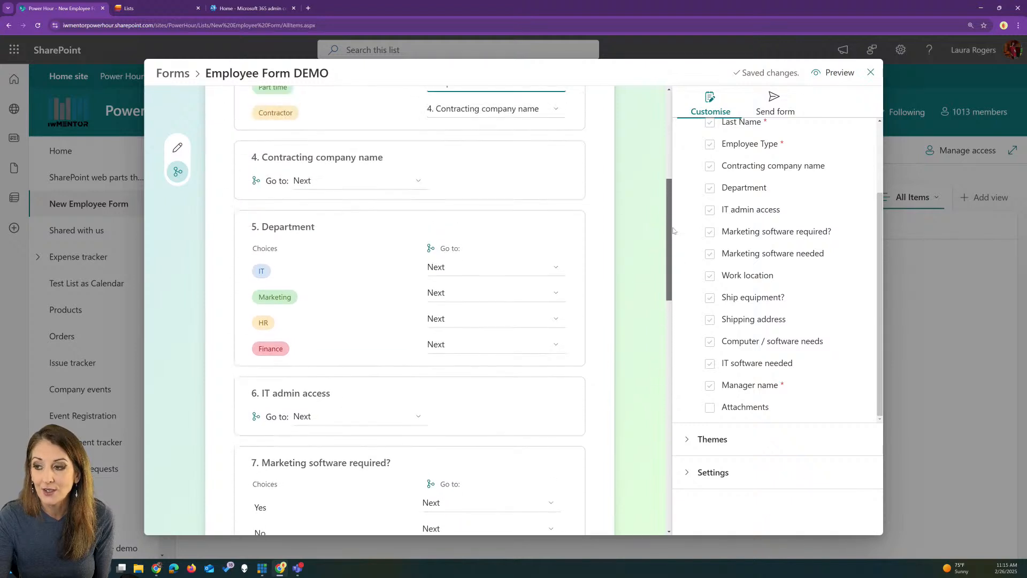
click(382, 185)
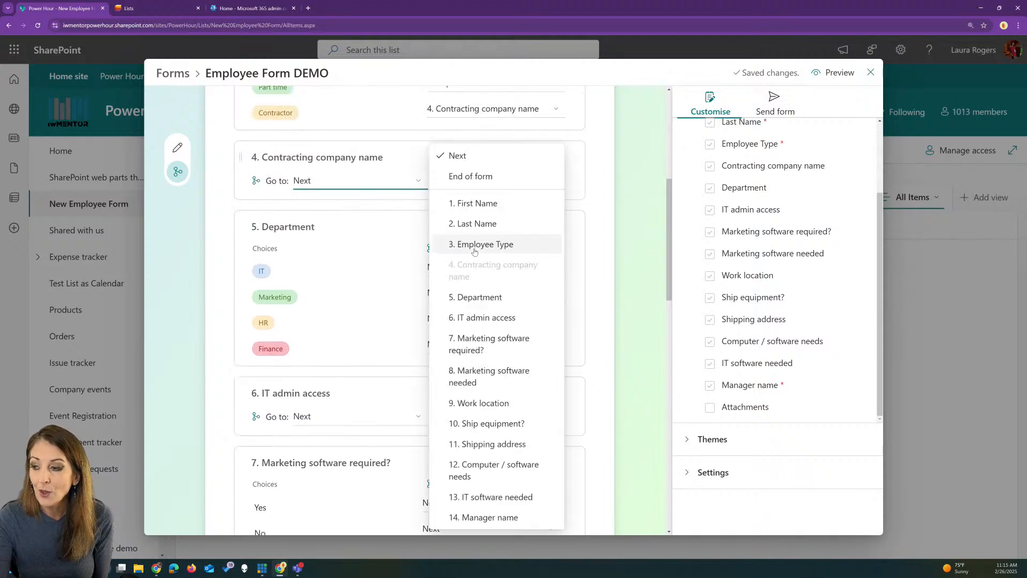
click(486, 405)
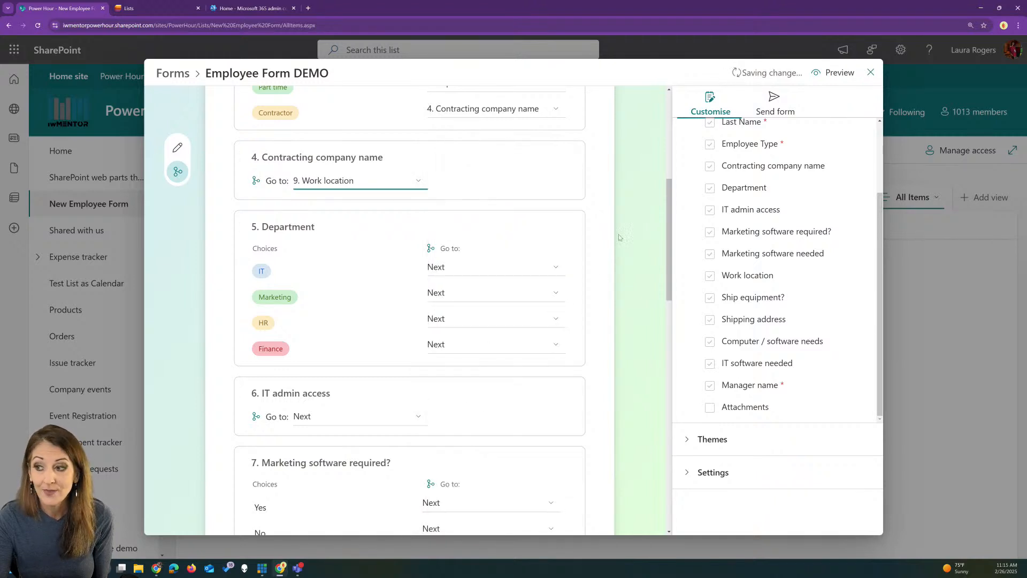
drag(668, 184, 666, 111)
scroll(665, 112, down, 2)
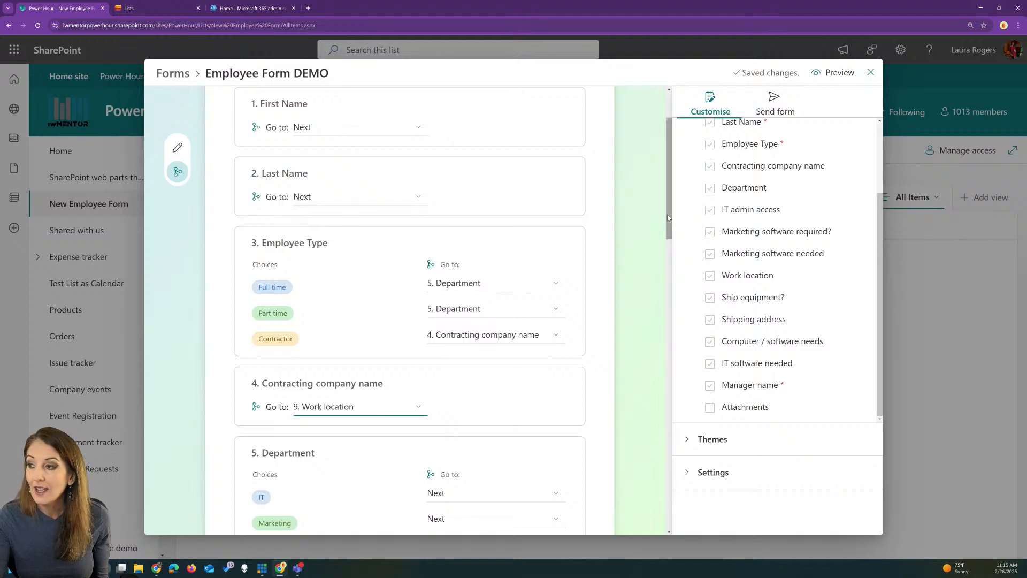
scroll(663, 203, up, 2)
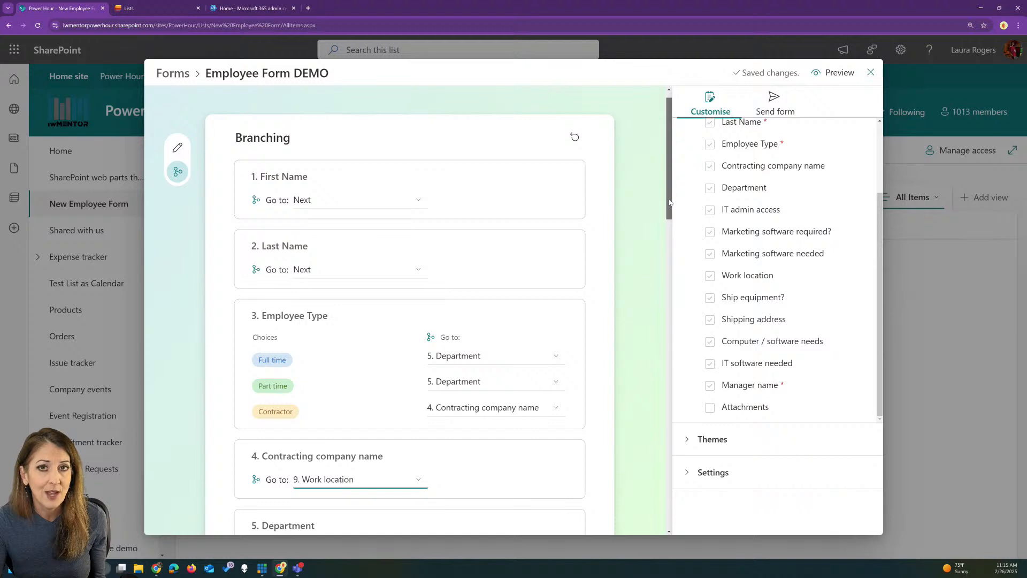
drag(670, 202, 672, 218)
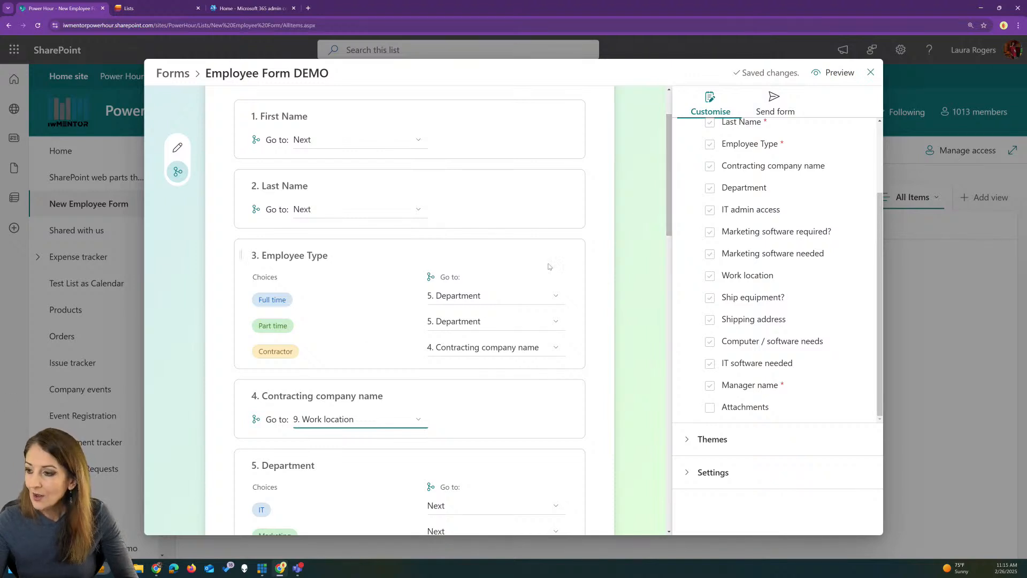
Branch the Department question so IT goes to IT admin access and Marketing goes to Marketing software required?
drag(670, 206, 684, 300)
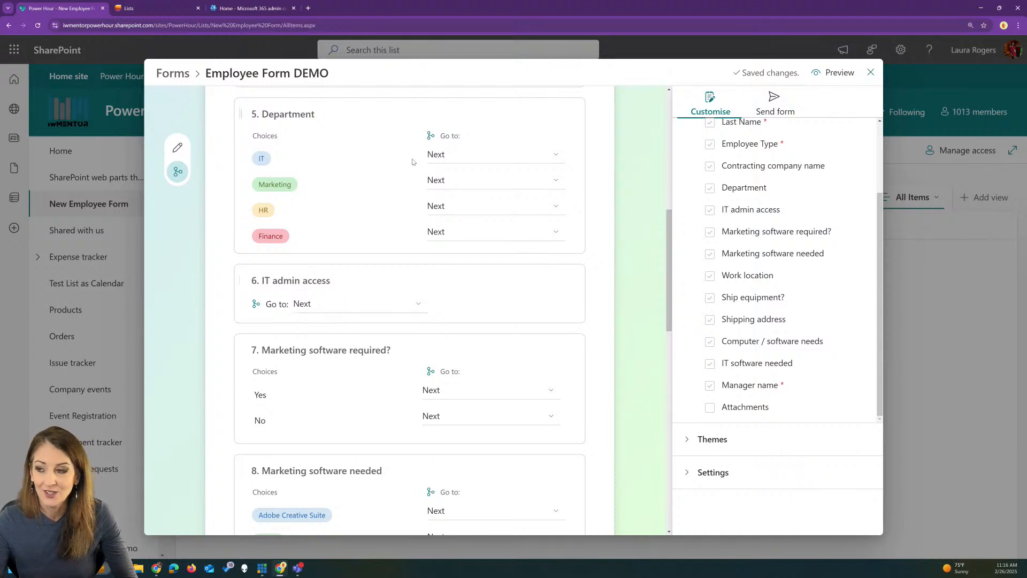
click(474, 156)
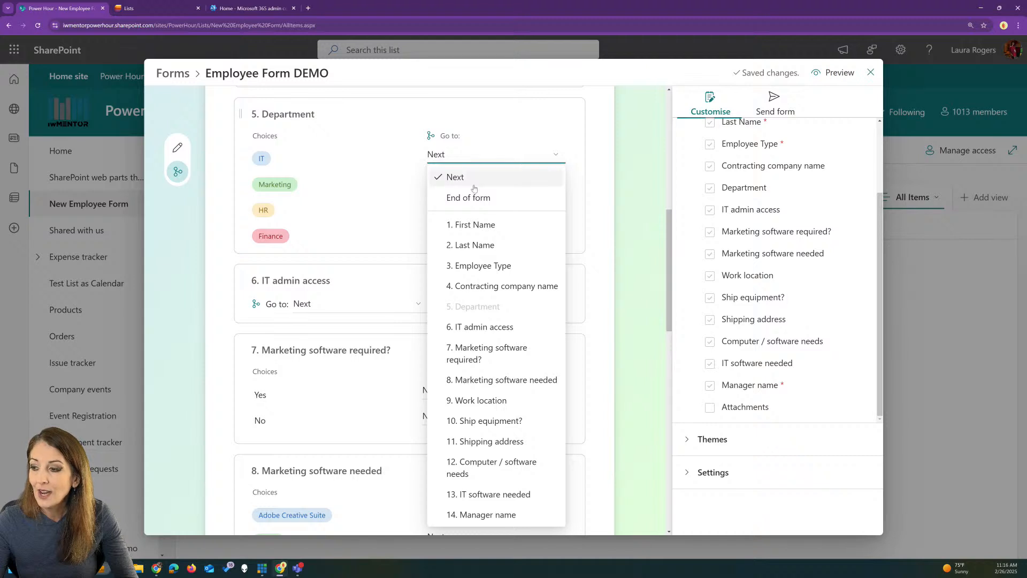
click(476, 326)
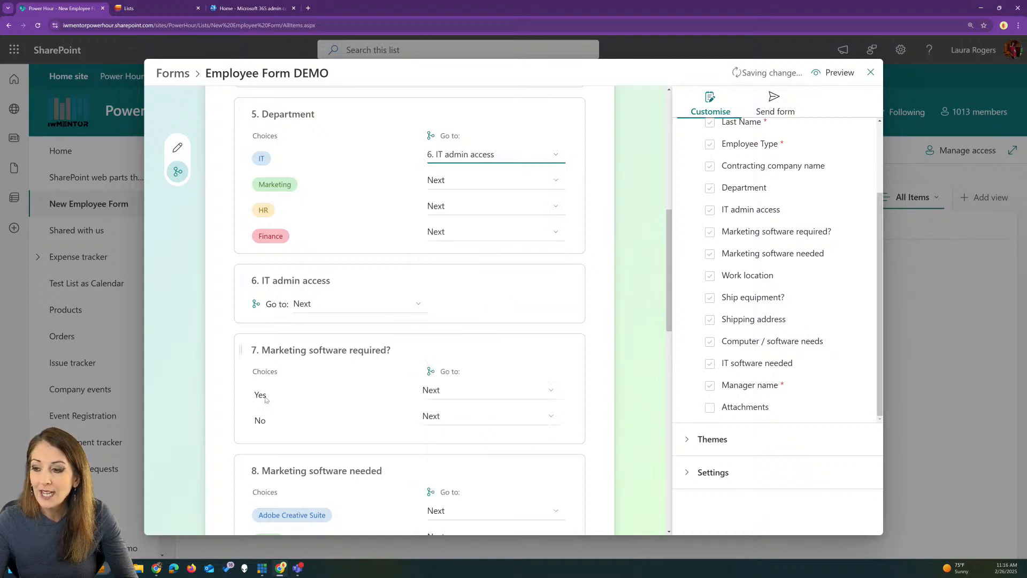
click(459, 184)
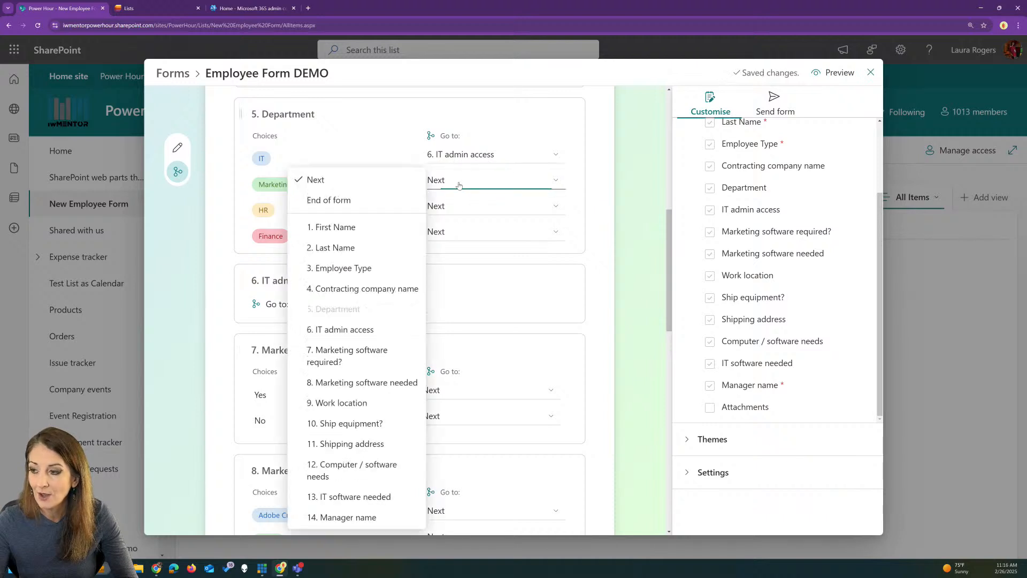
click(345, 361)
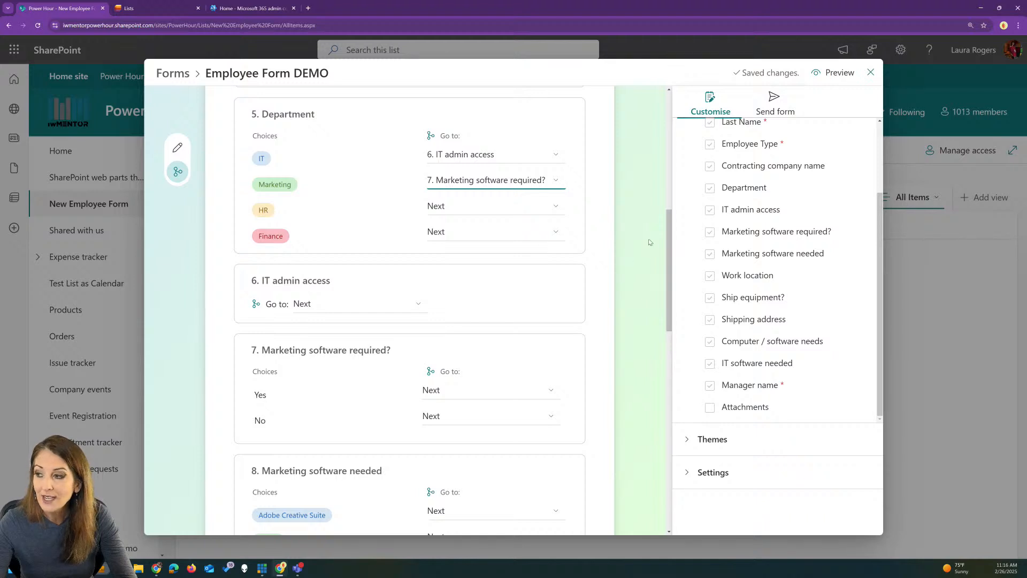
Branch the Department question's HR and Finance choices to Work location.
drag(666, 260, 682, 240)
click(495, 267)
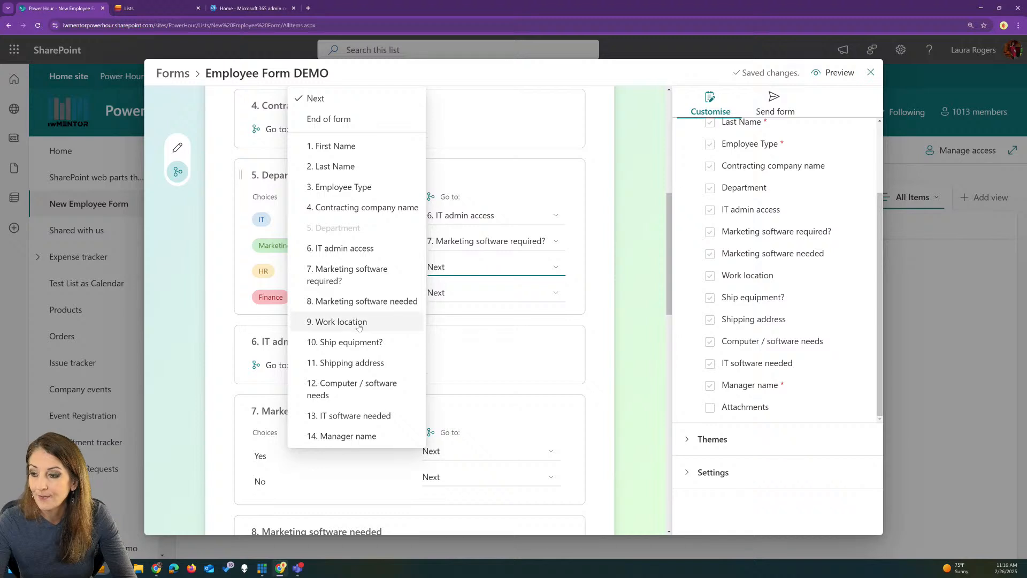
click(358, 322)
click(495, 293)
click(374, 346)
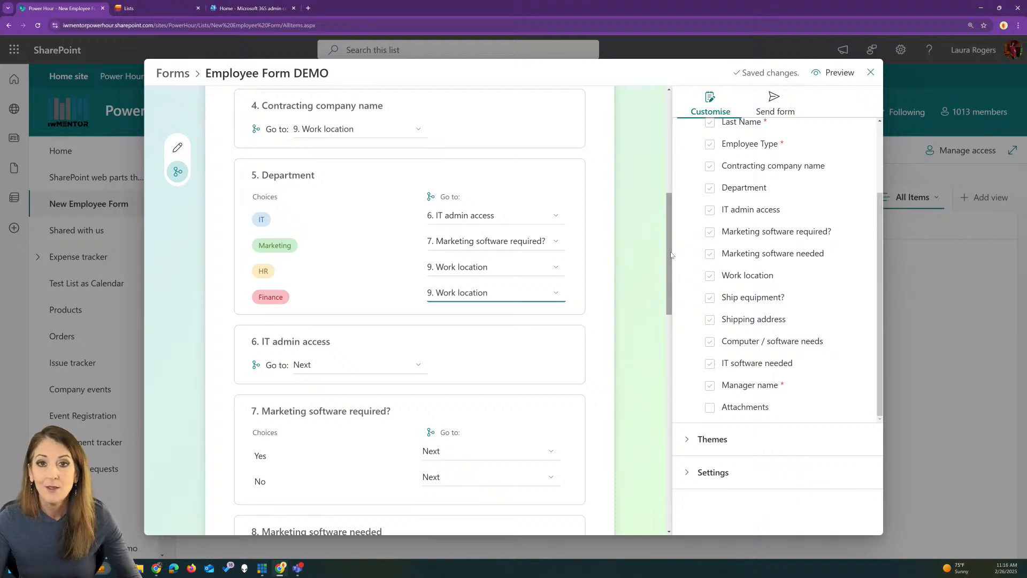
drag(671, 255, 675, 303)
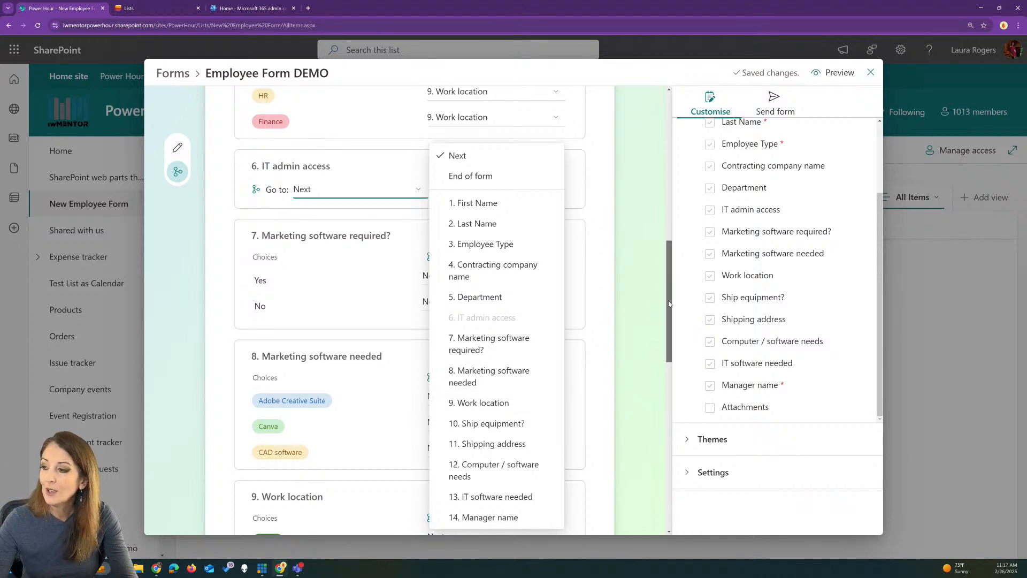
drag(668, 301, 668, 301)
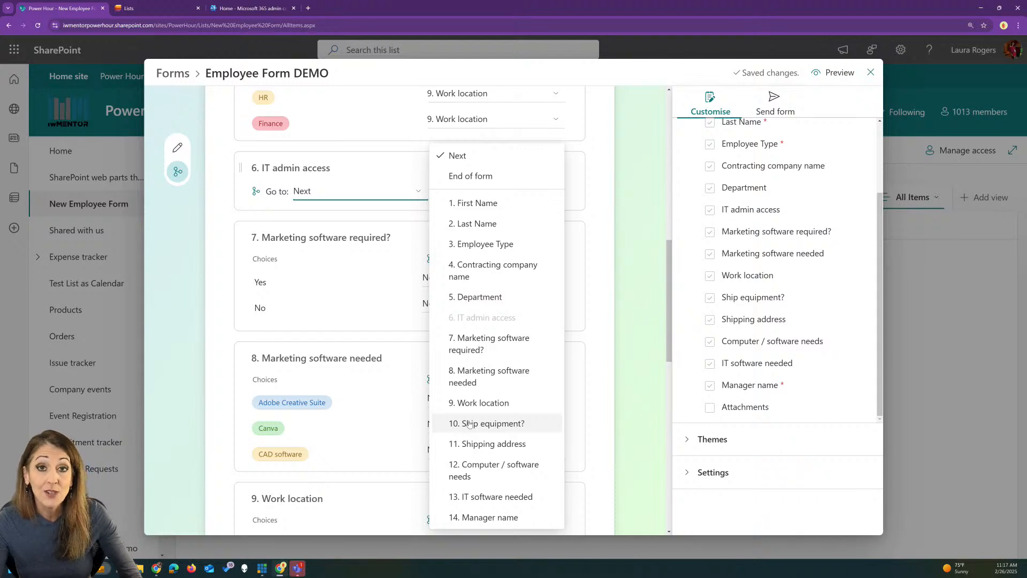
click(155, 323)
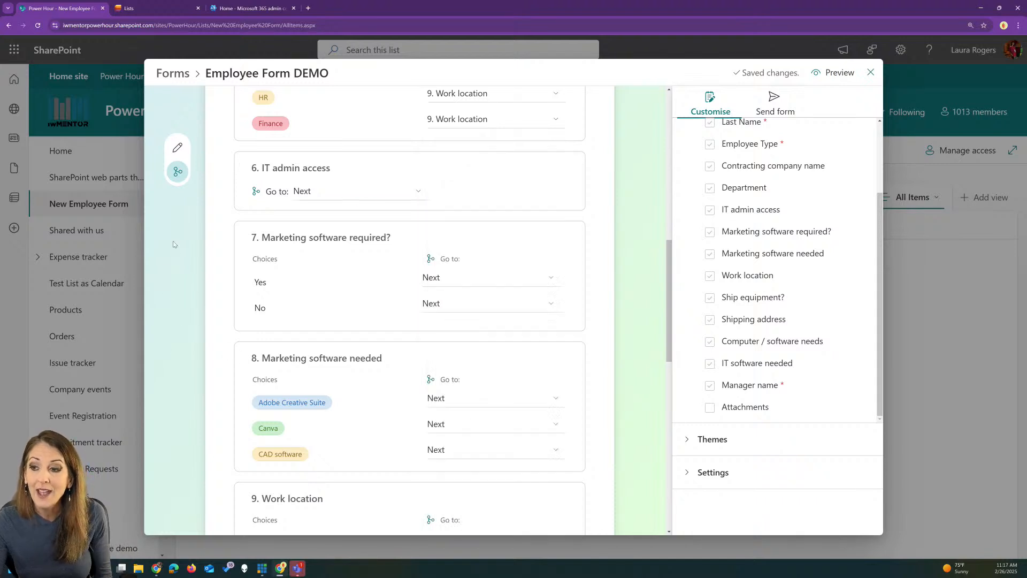
Return to form editing and move Computer / software needs and IT software needed directly above Work location in the field order.
click(178, 150)
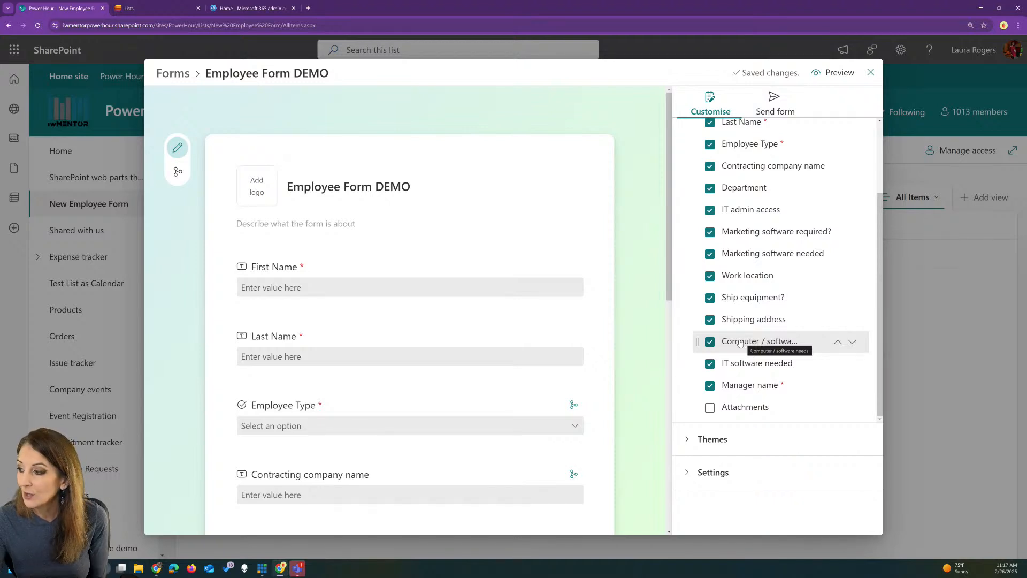
drag(740, 342, 739, 278)
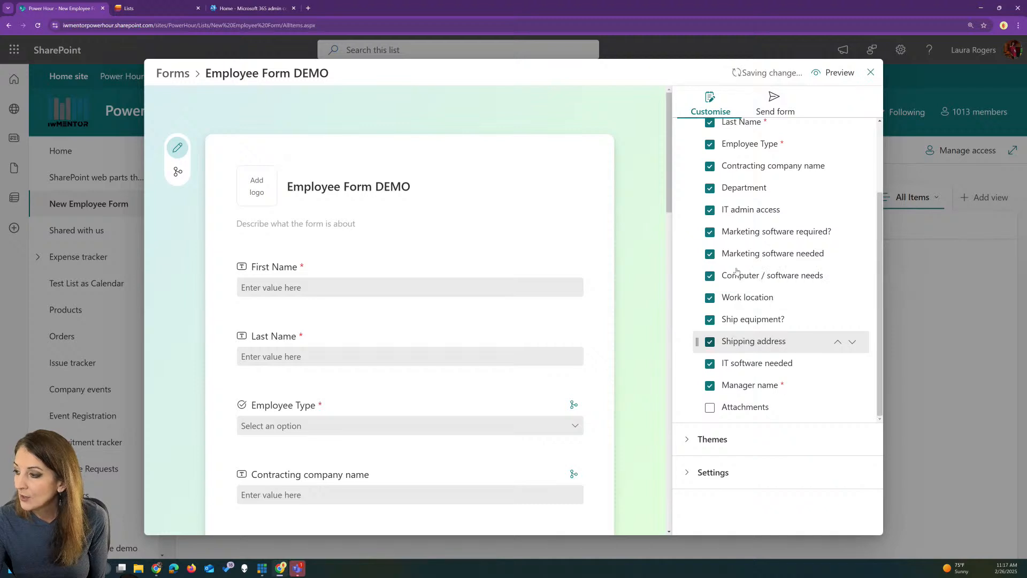
drag(741, 363, 742, 291)
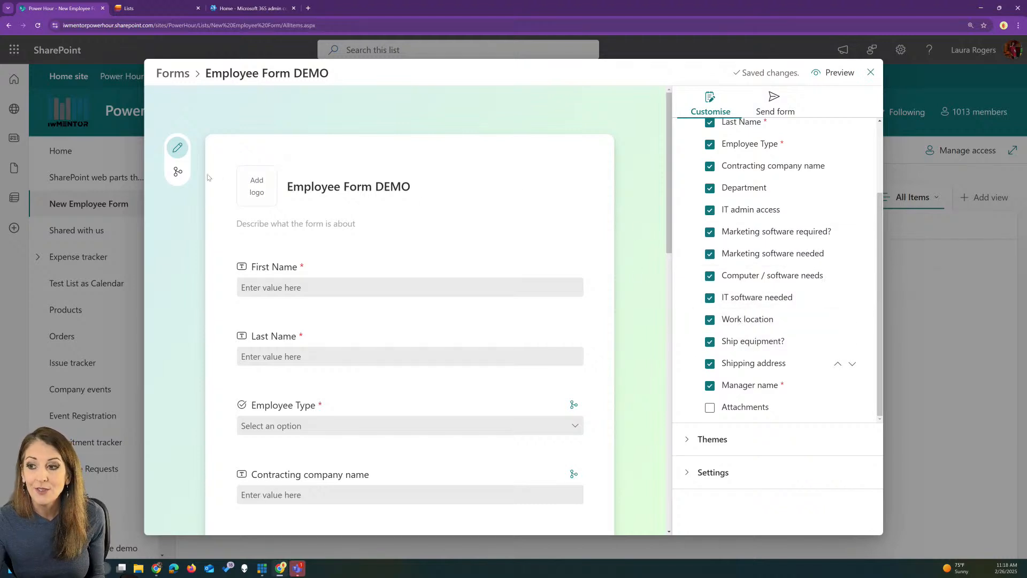
Reopen the branching setup and set the IT admin access question to go to Computer / software needs.
click(178, 172)
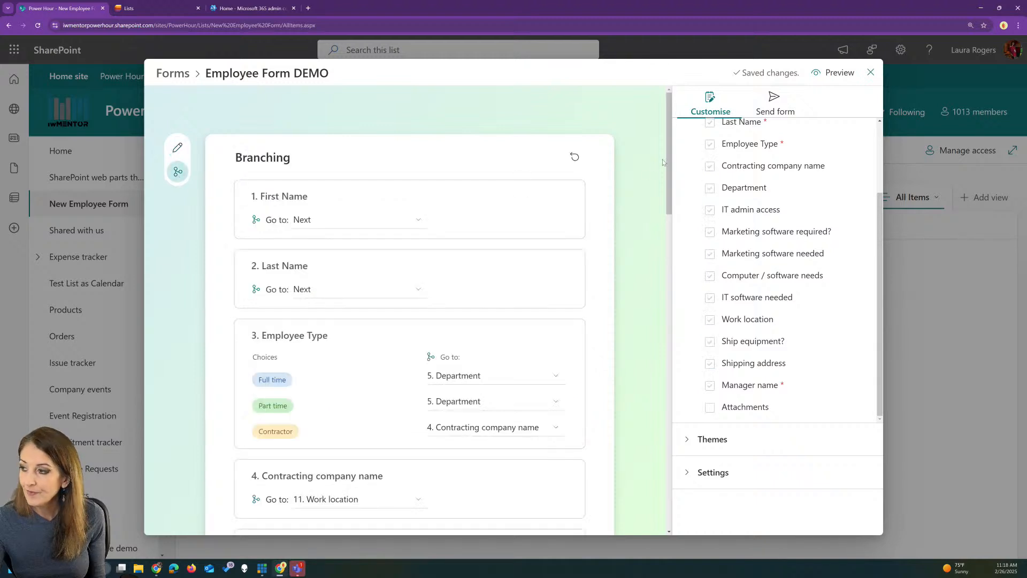
scroll(664, 214, down, 3)
scroll(683, 209, down, 5)
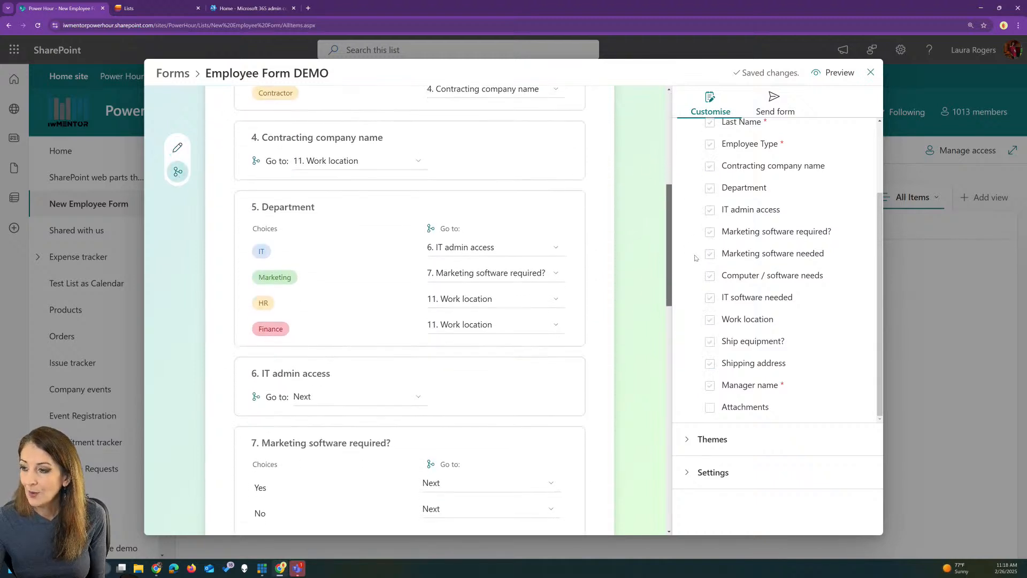
scroll(698, 270, down, 2)
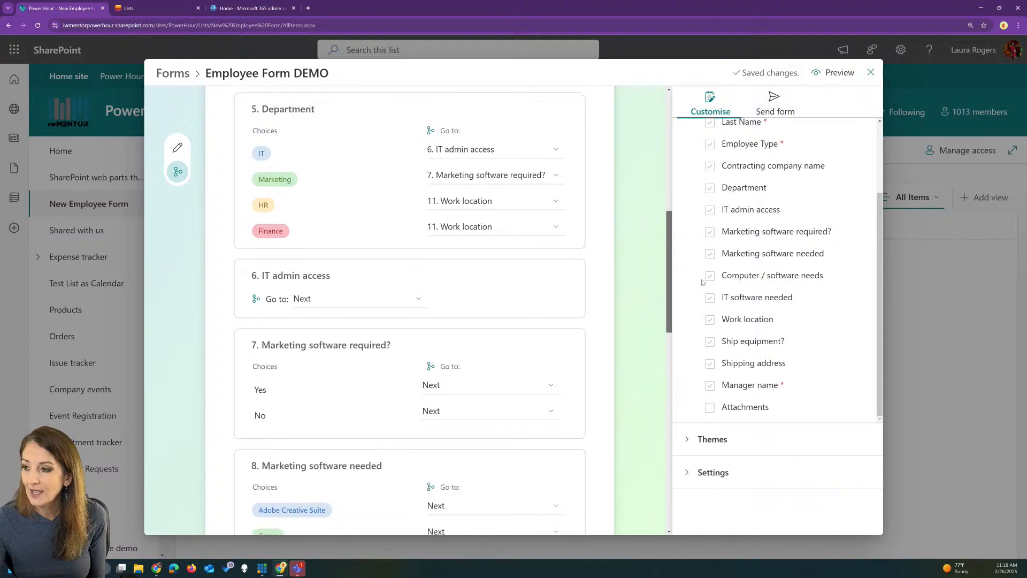
scroll(705, 287, down, 3)
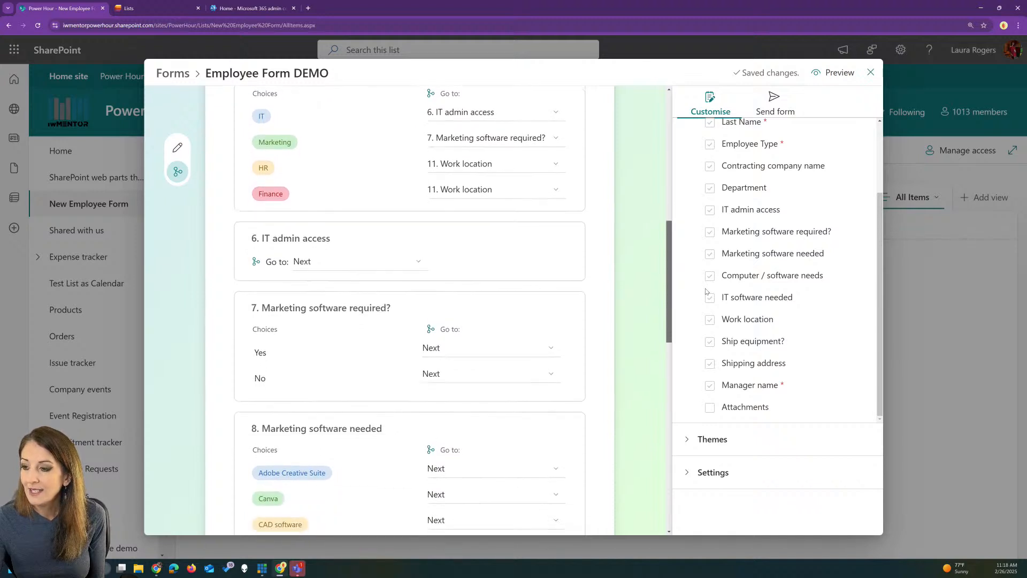
scroll(710, 321, down, 2)
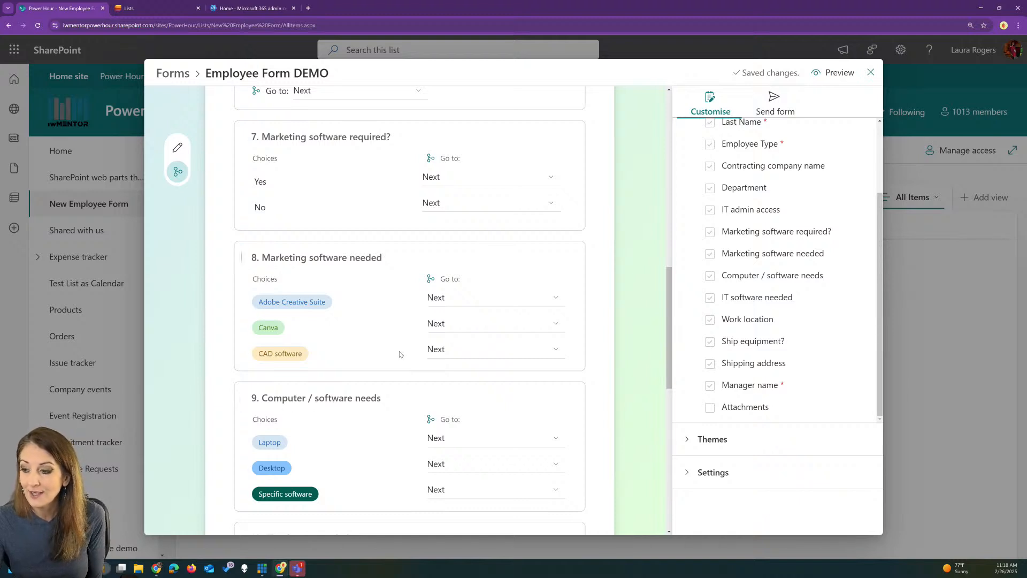
scroll(402, 355, up, 1)
click(332, 133)
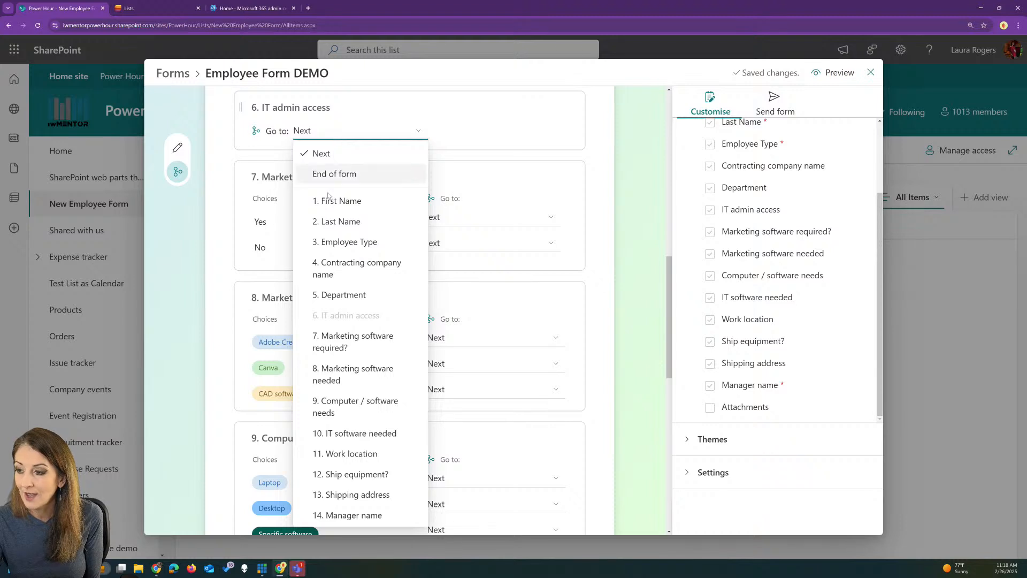
click(351, 403)
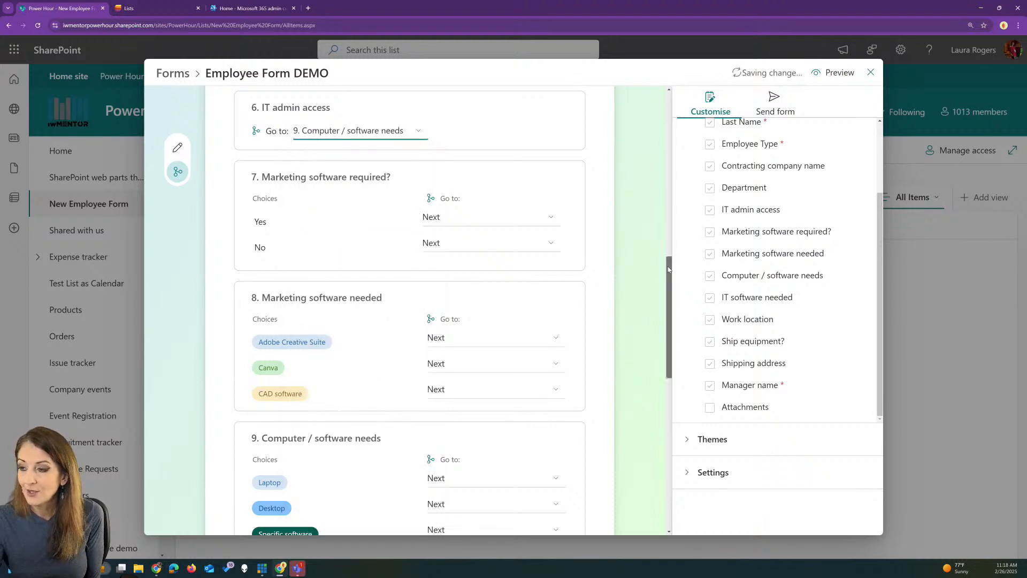
Branch the No choice of Marketing software required? to Work location.
drag(667, 266, 666, 241)
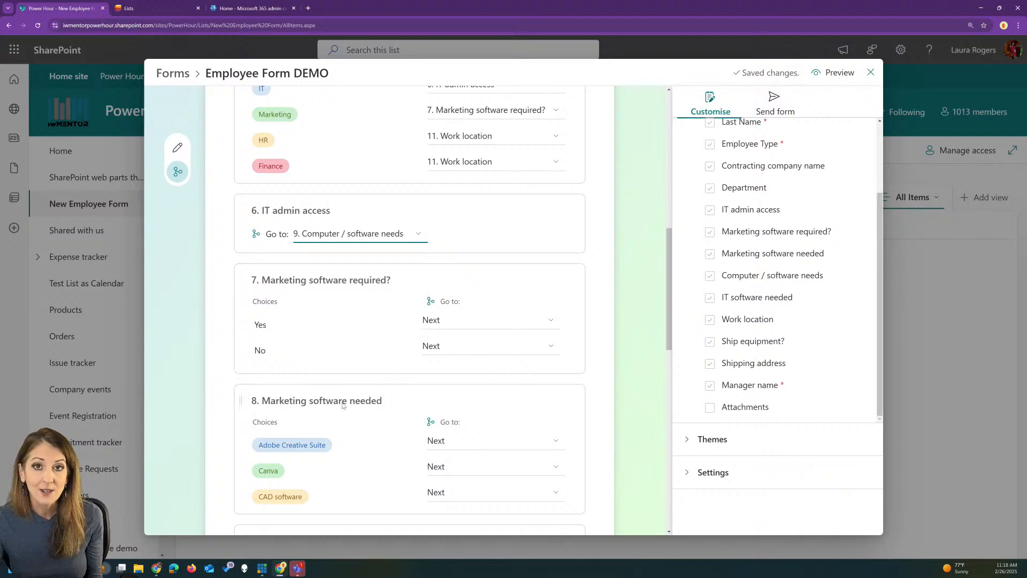
drag(669, 292, 670, 322)
click(453, 246)
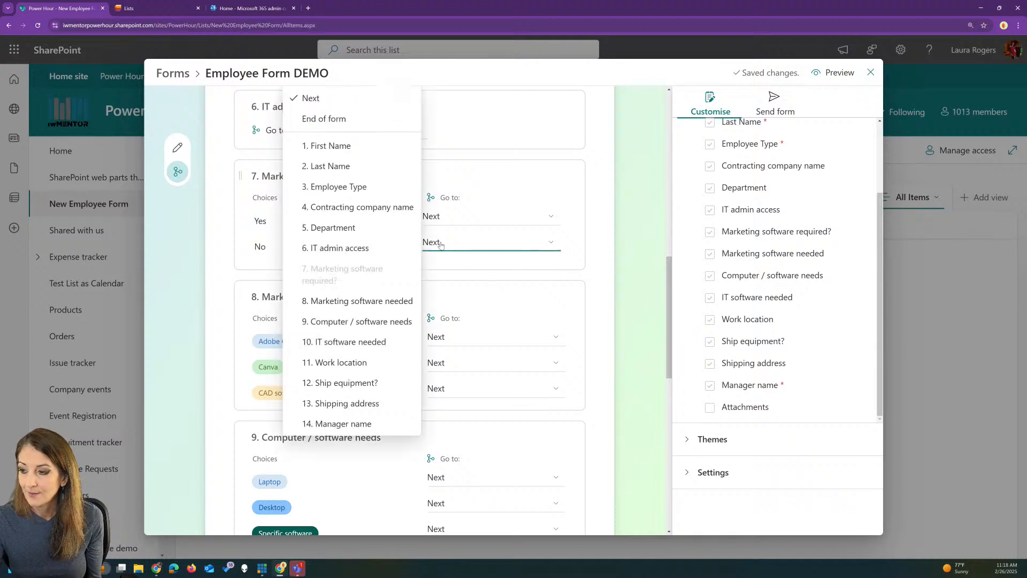
click(369, 361)
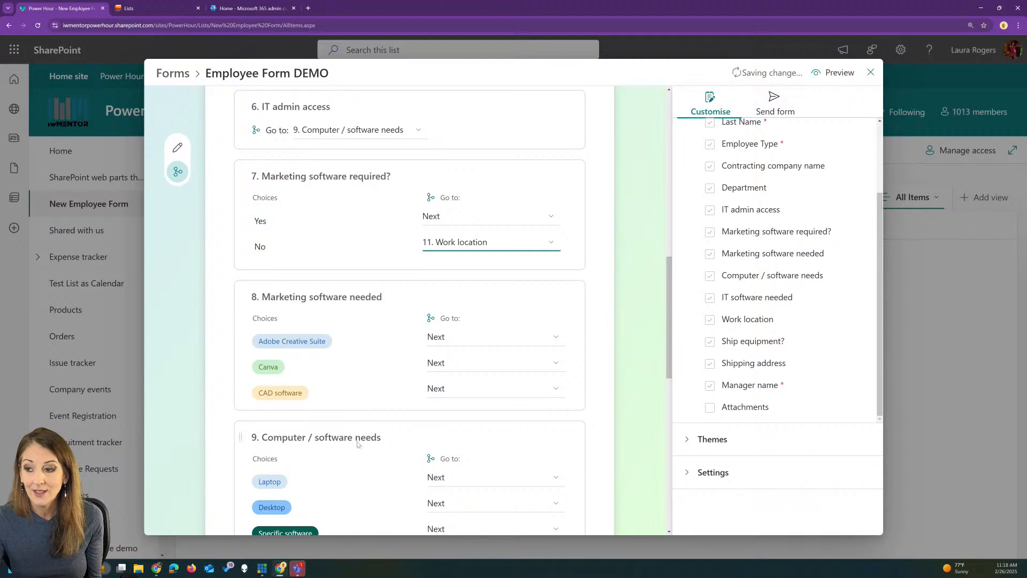
Branch all three Marketing software needed choices, Adobe Creative Suite, Canva and CAD software, to Work location.
drag(670, 319, 670, 362)
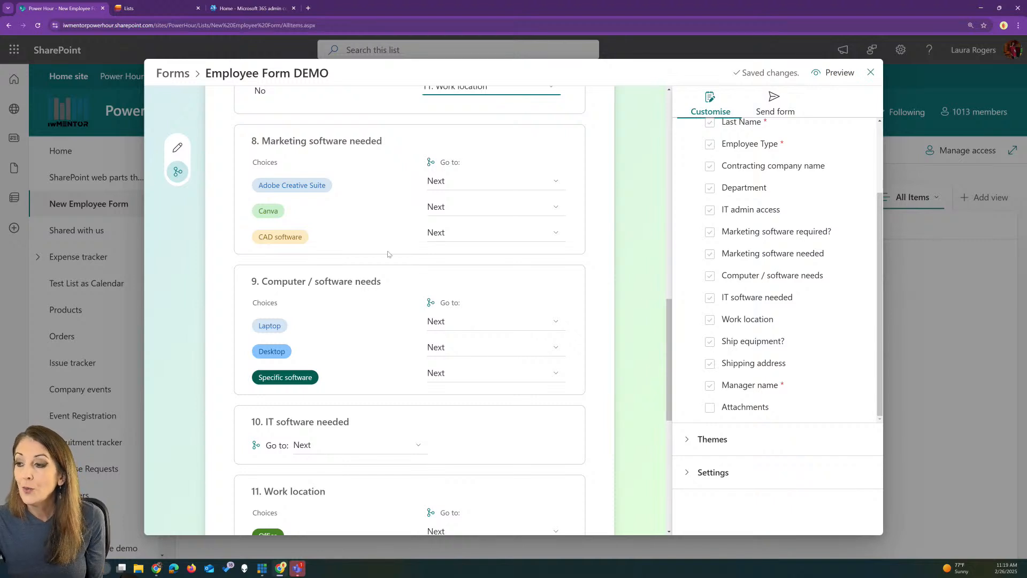
drag(673, 314, 672, 300)
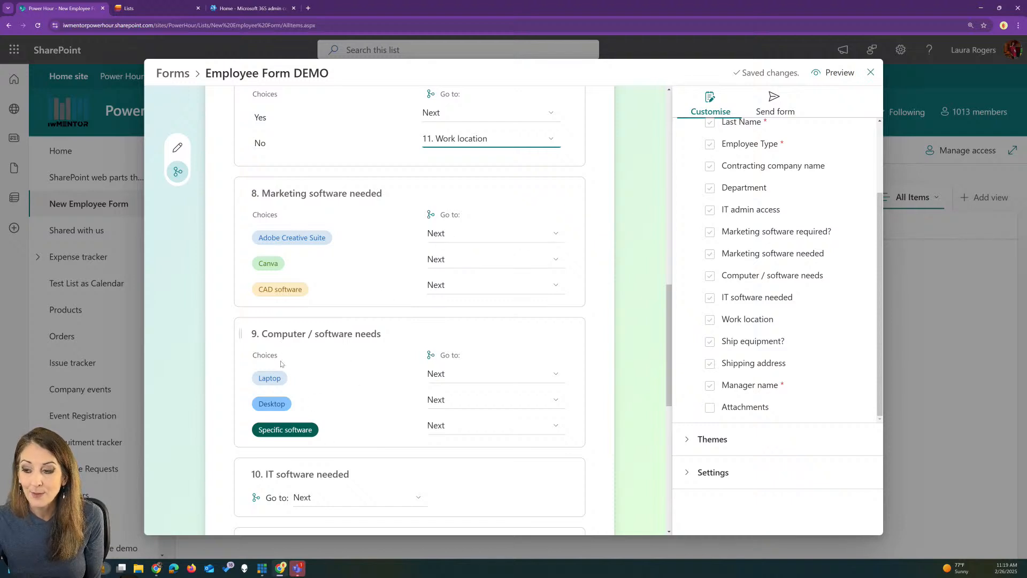
click(455, 235)
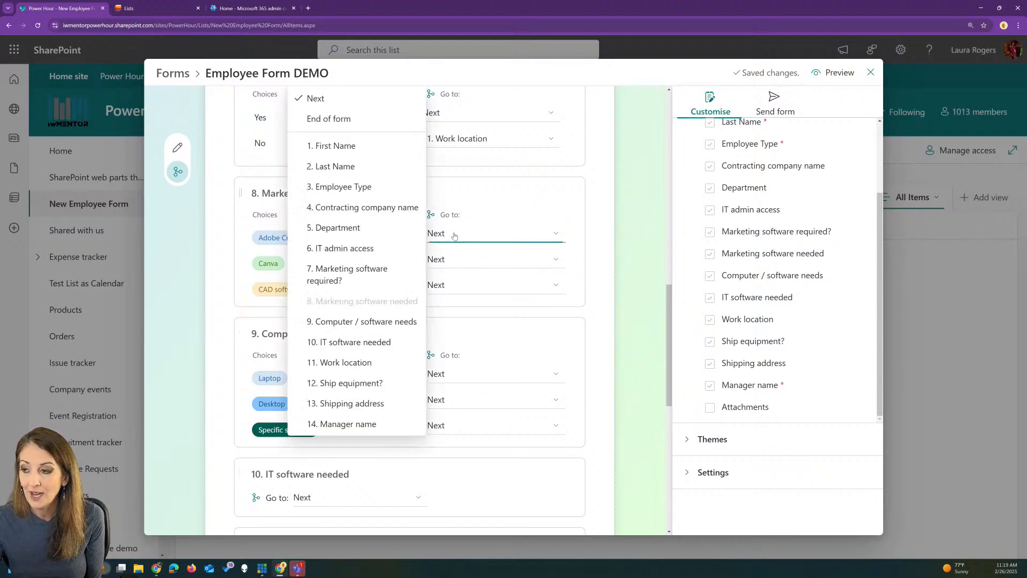
click(346, 362)
click(436, 259)
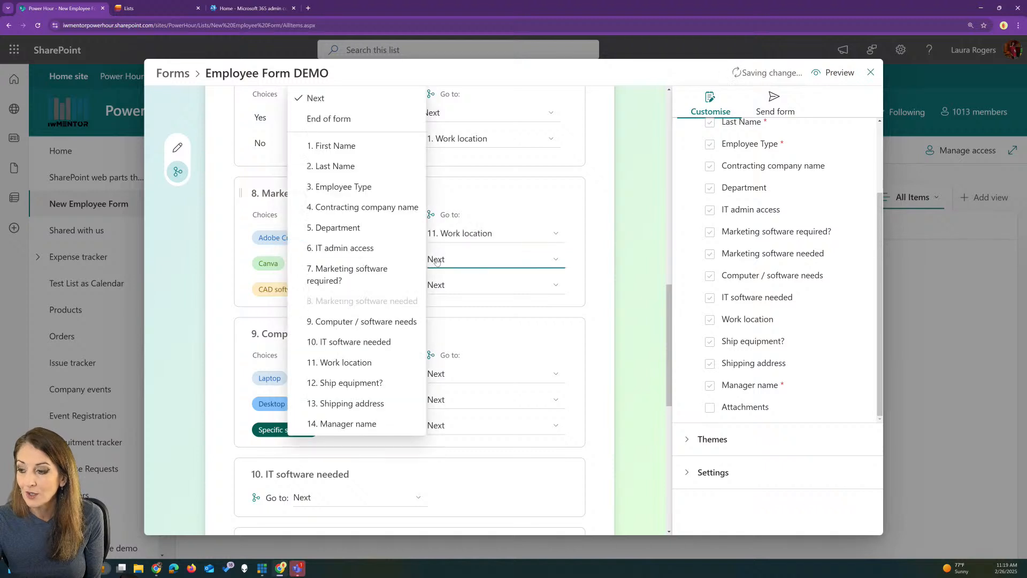
click(345, 362)
click(436, 285)
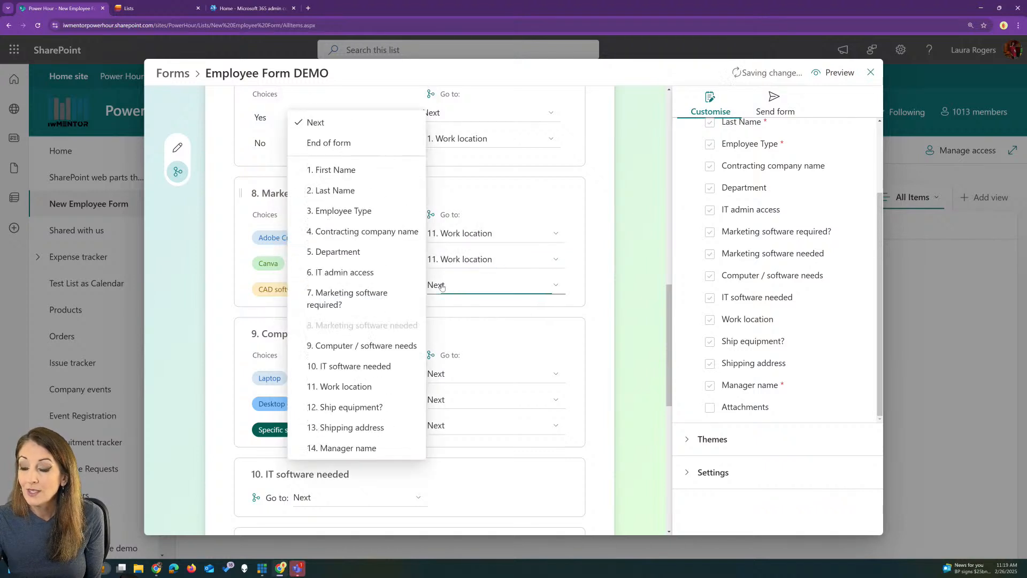
click(369, 386)
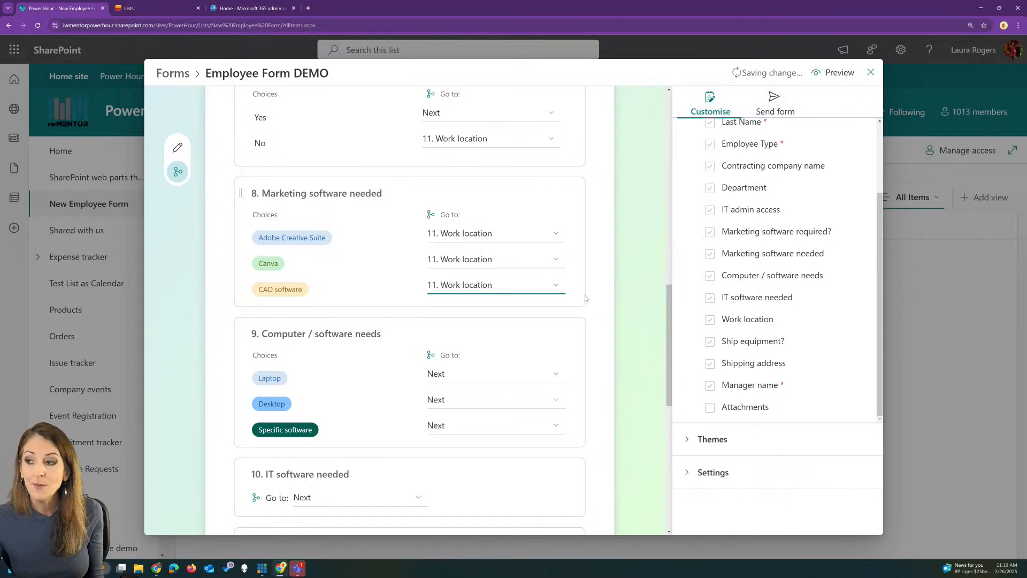
Branch the Laptop and Desktop choices of Computer / software needs to Work location.
drag(668, 295, 669, 314)
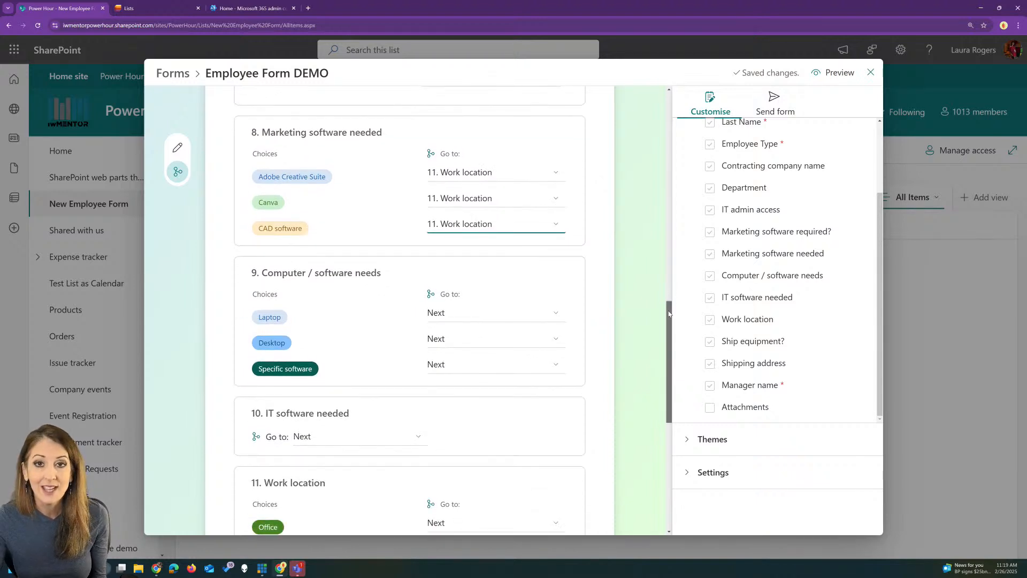
drag(669, 314, 671, 336)
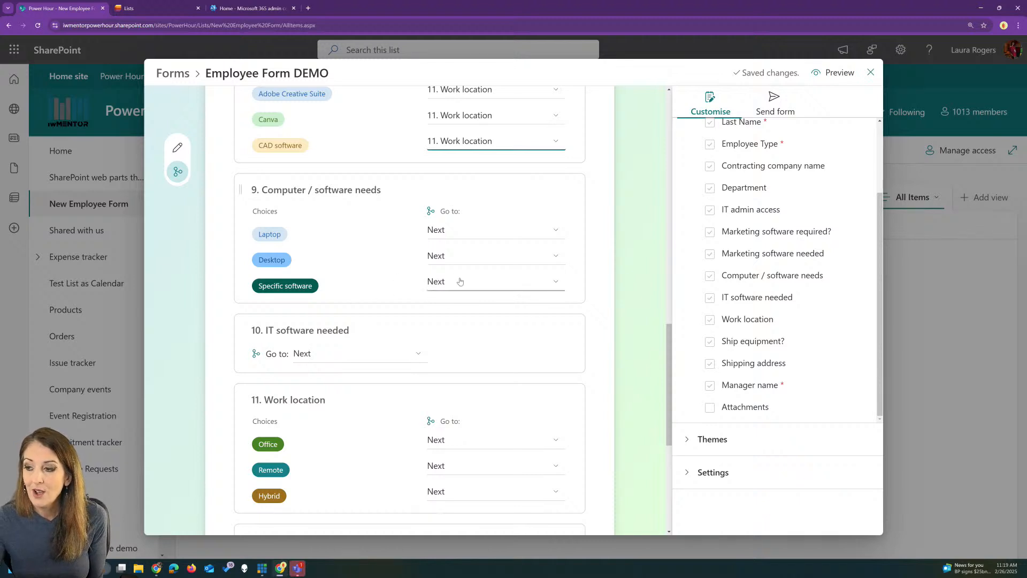
click(457, 231)
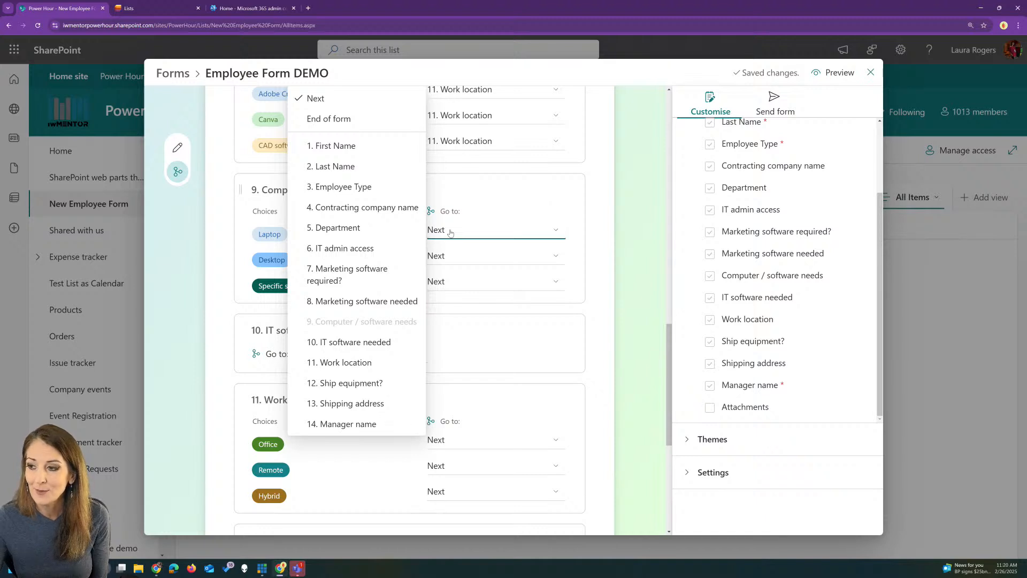
click(349, 364)
click(461, 258)
click(378, 362)
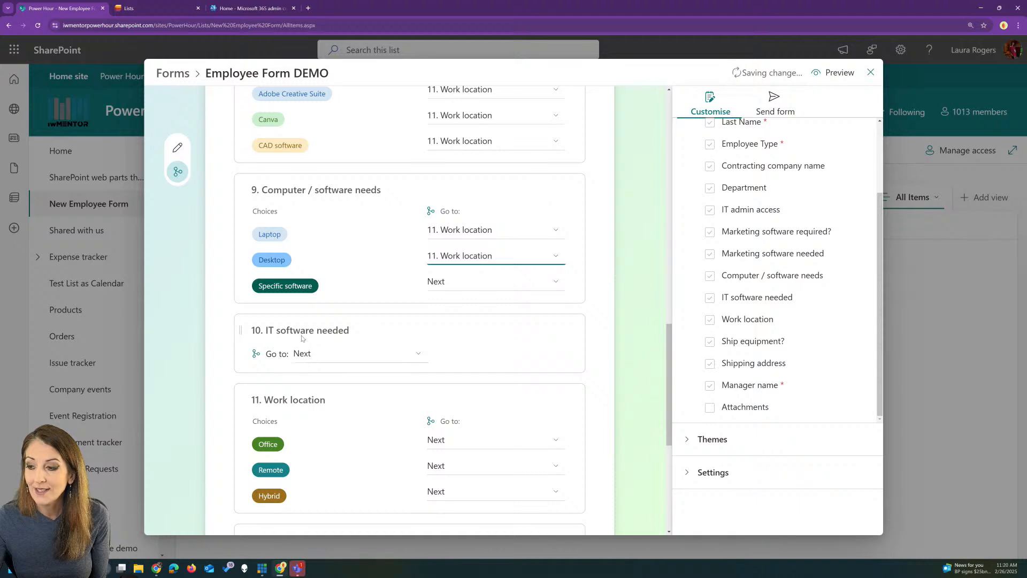
Branch the Remote choice of Work location to Ship equipment? and reset it to Next.
drag(668, 336, 689, 397)
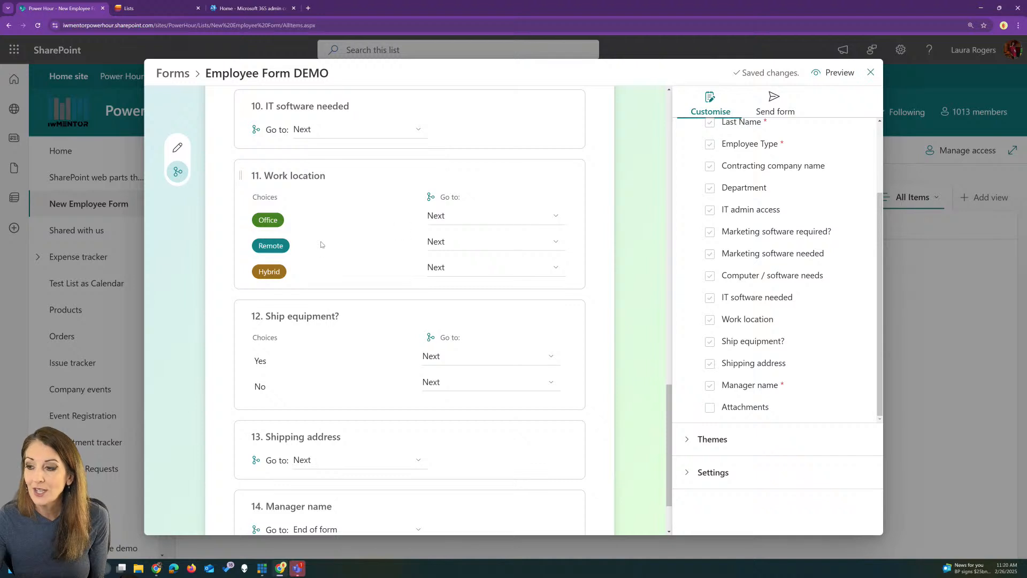
click(451, 245)
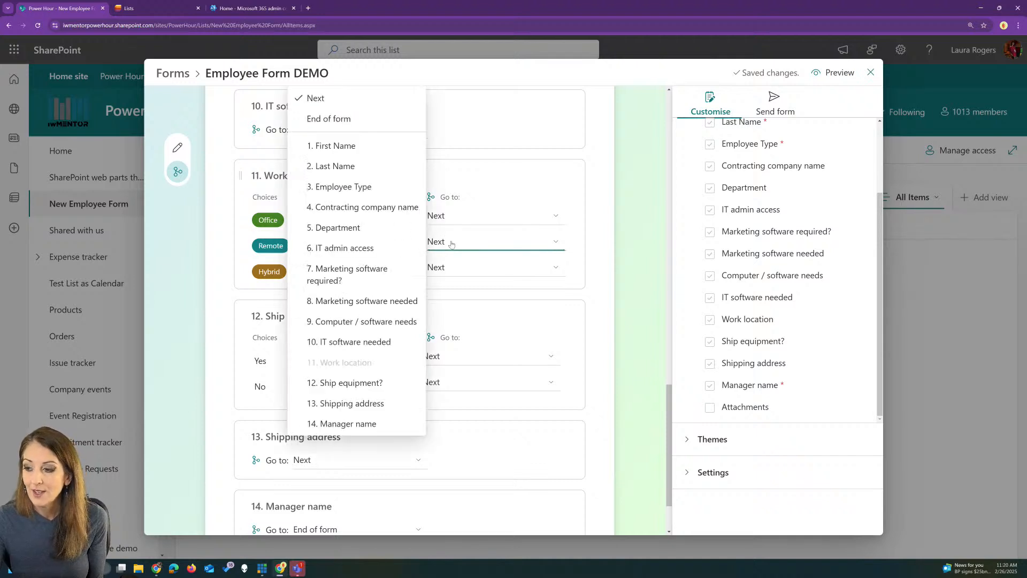
click(371, 383)
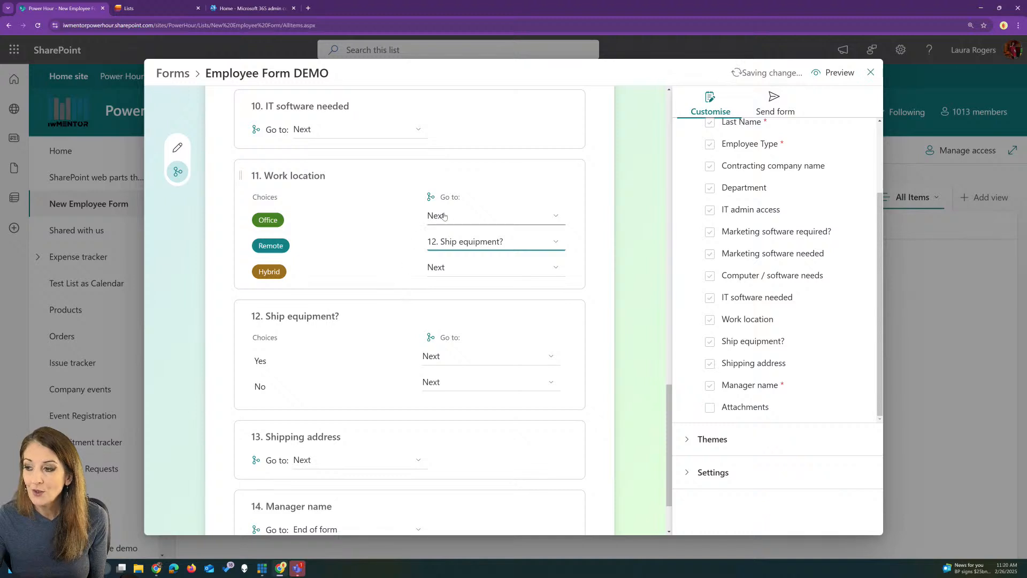
click(456, 242)
click(321, 98)
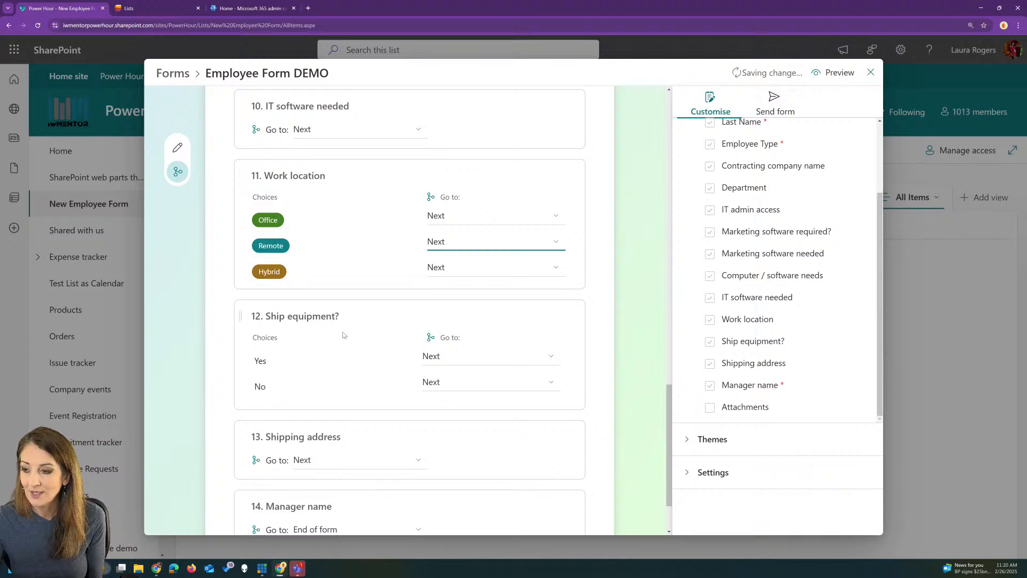
Branch the Office and Hybrid choices of Work location to Manager name.
click(451, 216)
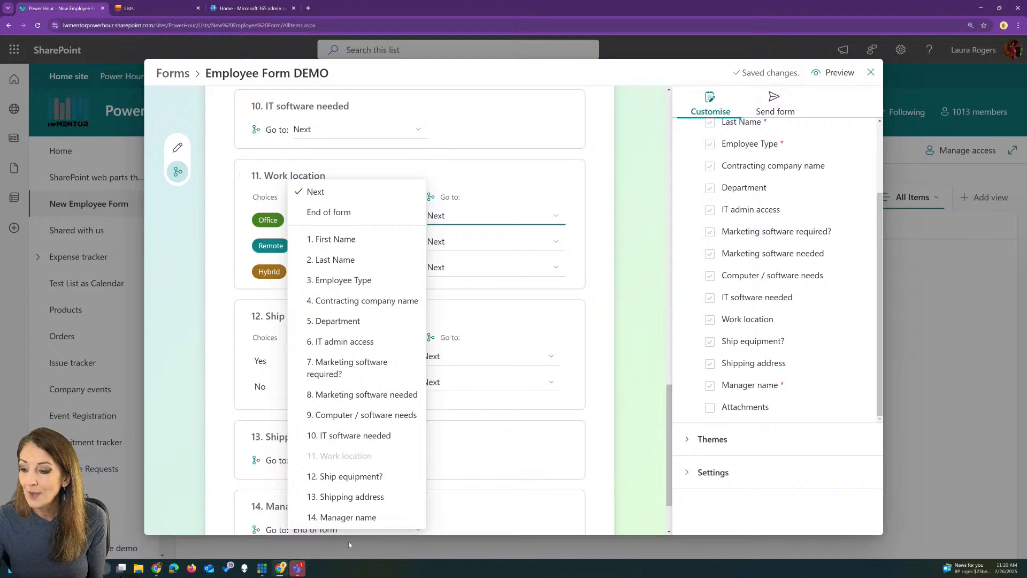
click(353, 518)
click(451, 268)
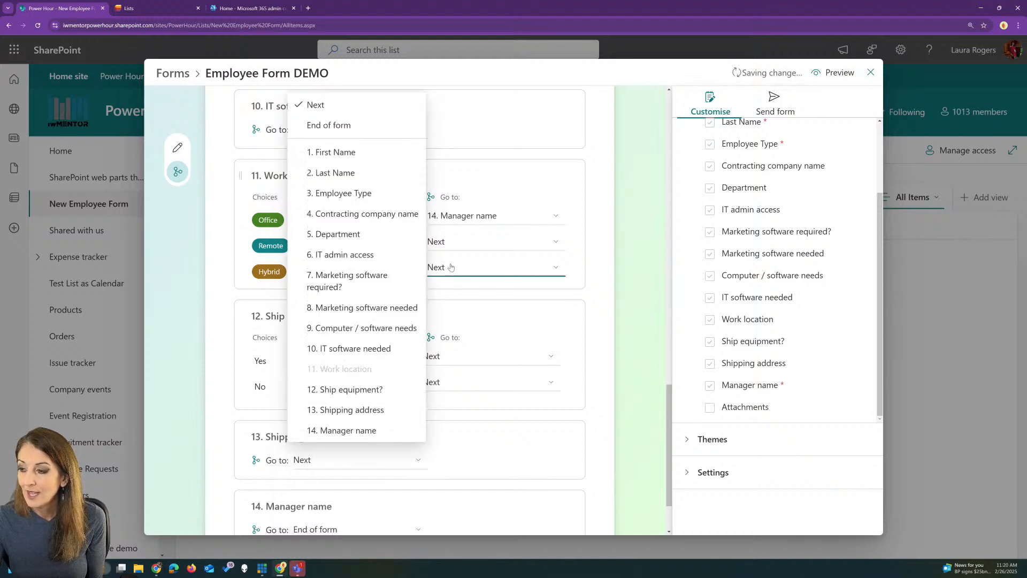
click(348, 430)
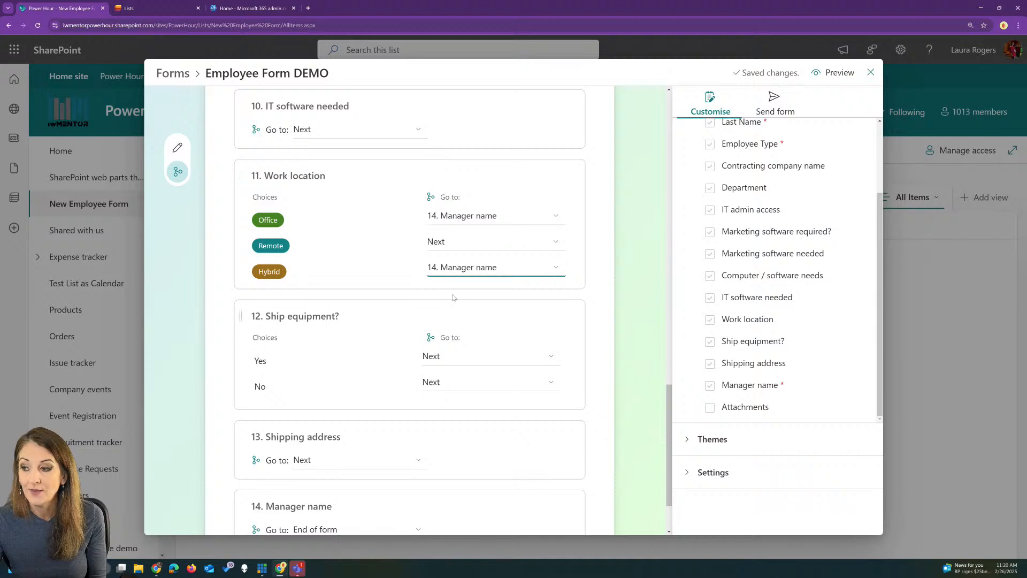
click(446, 220)
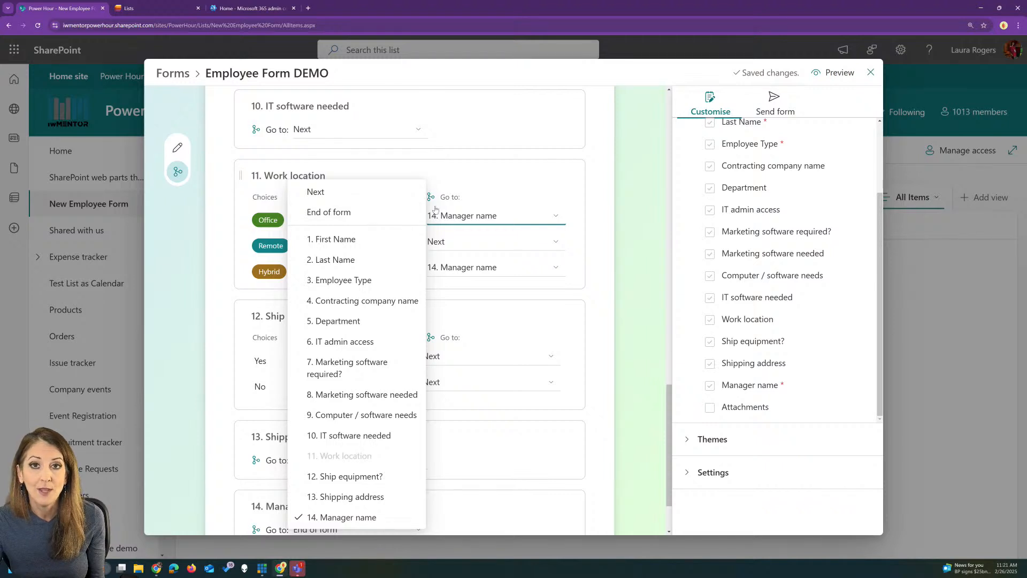
click(637, 234)
Branch the No choice of Ship equipment? to Manager name.
drag(668, 395, 669, 421)
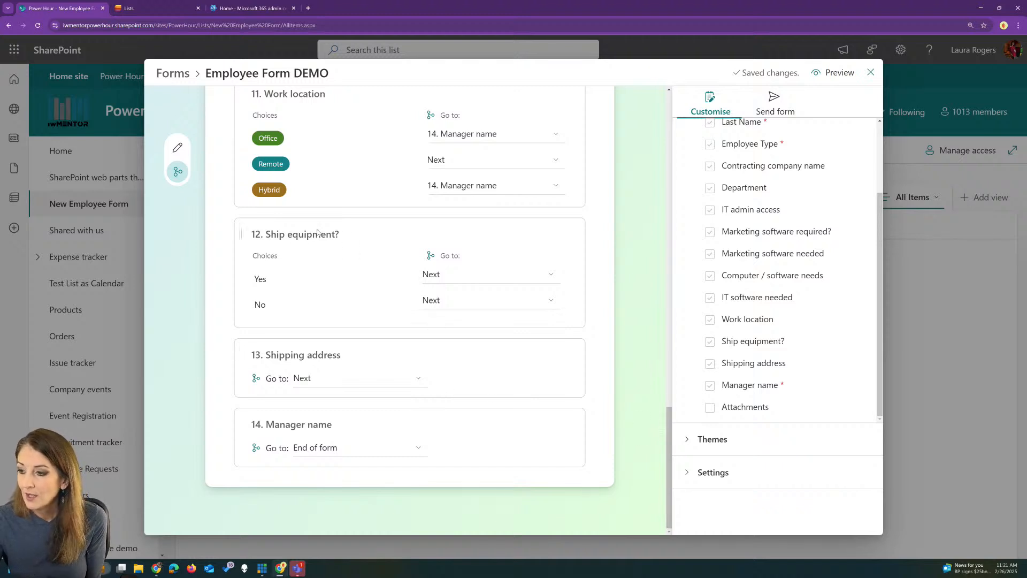
click(441, 303)
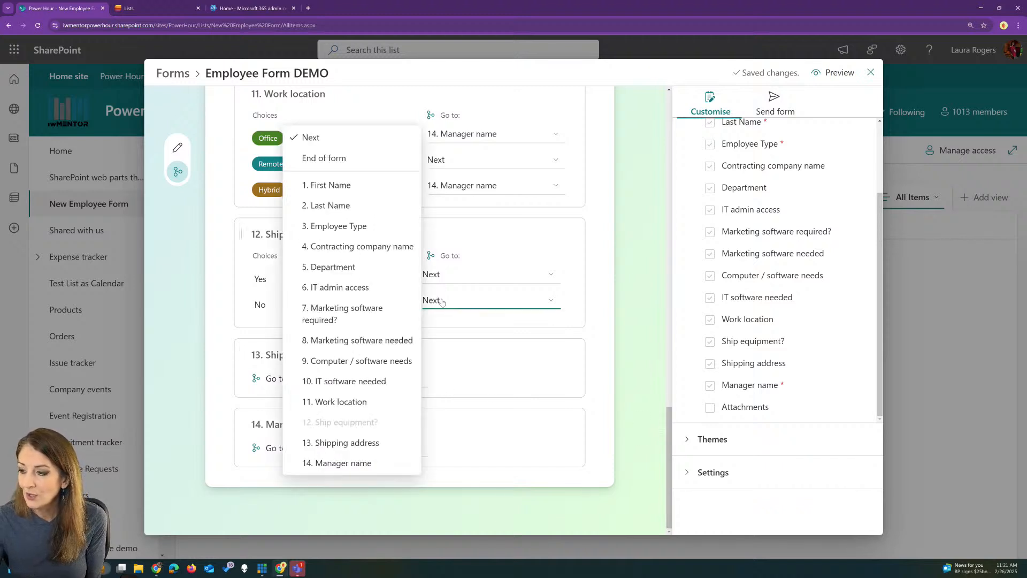
click(342, 463)
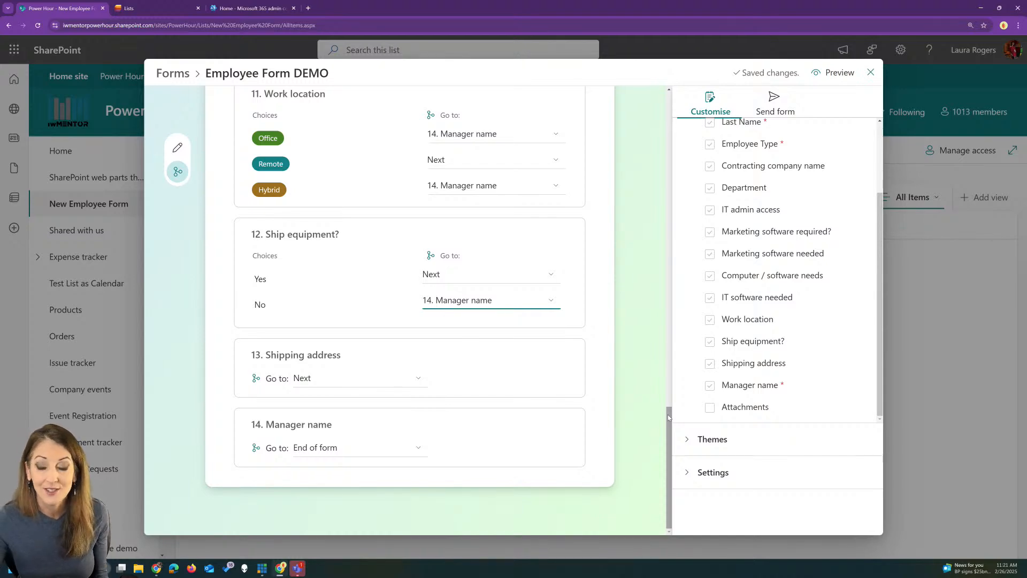
Preview Employee Form DEMO and fill in the employee's first and last name.
drag(668, 414, 669, 99)
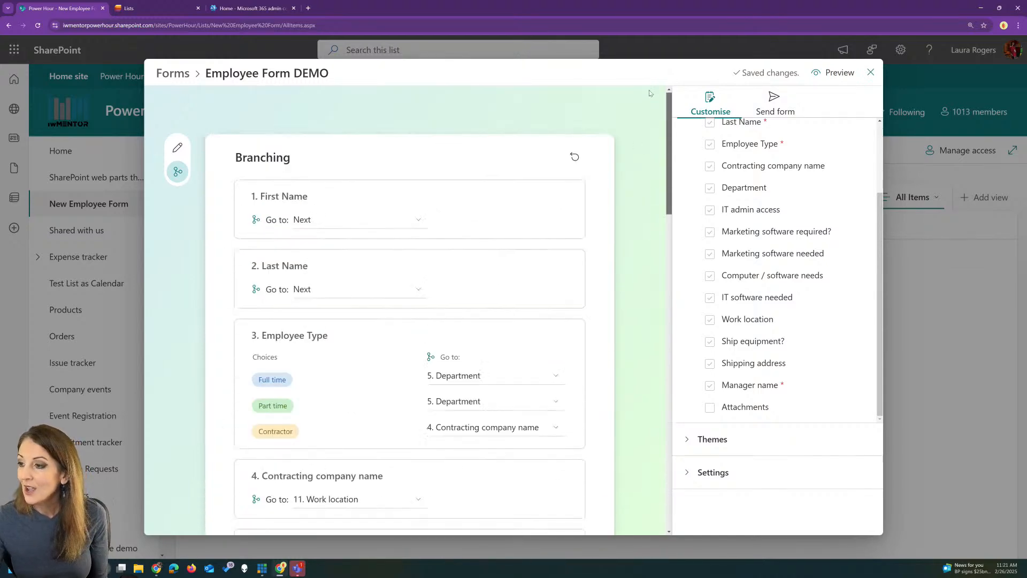
click(832, 74)
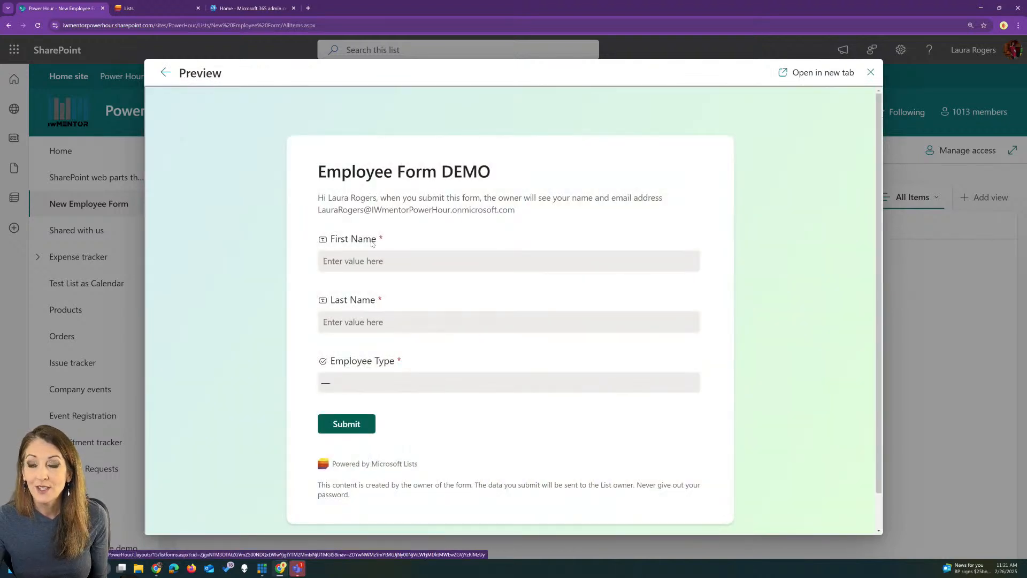
click(399, 260)
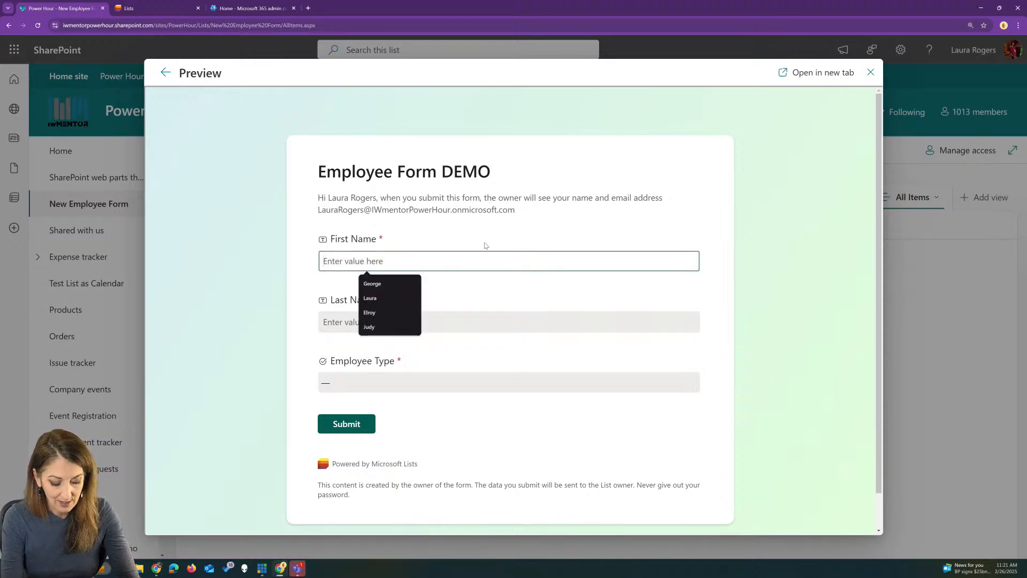
text(Homer)
key(Tab)
text(Simpson)
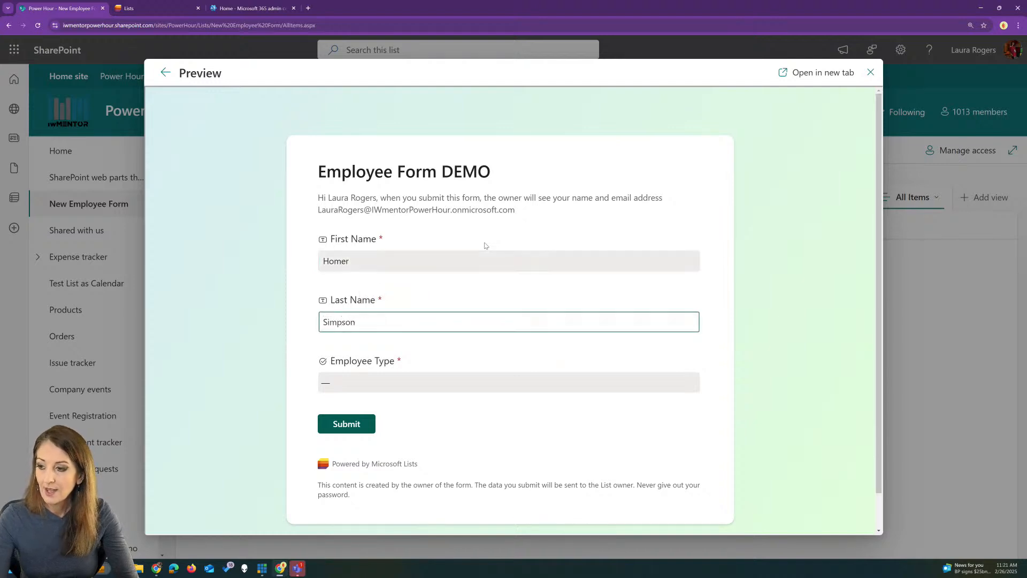
Set Employee Type to Contractor and enter Dudes as the contracting company name.
click(358, 383)
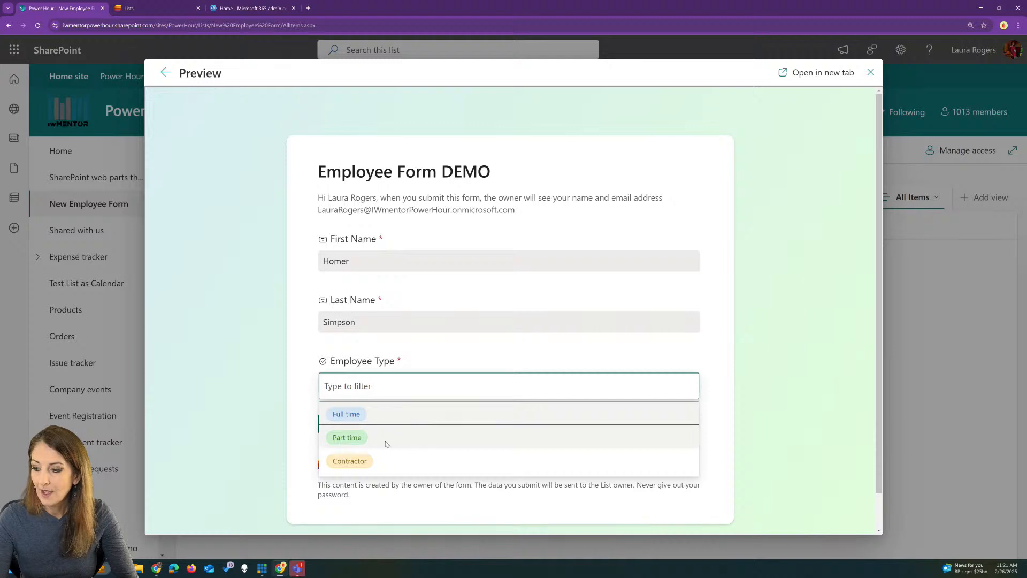
click(382, 460)
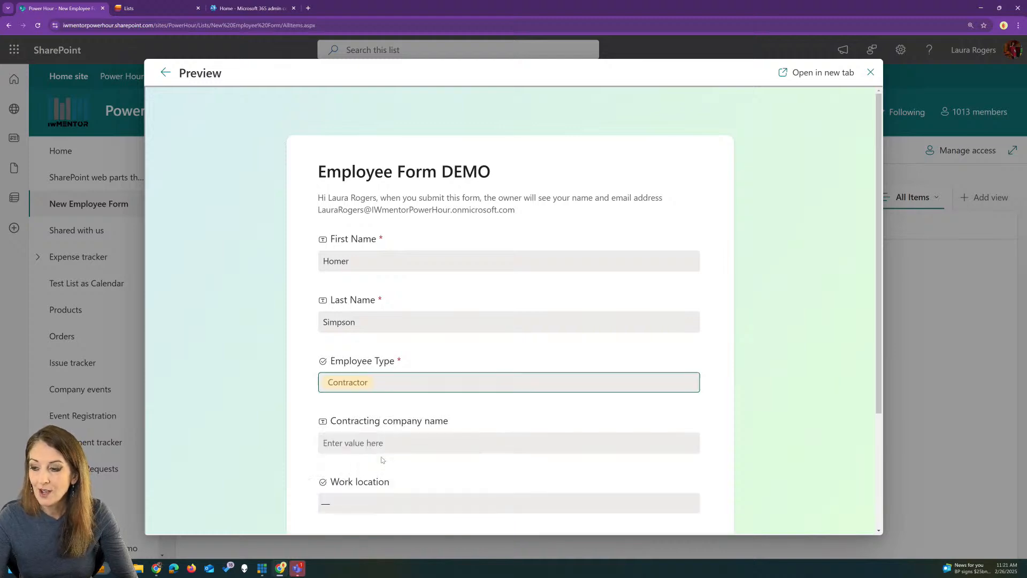
scroll(430, 432, down, 3)
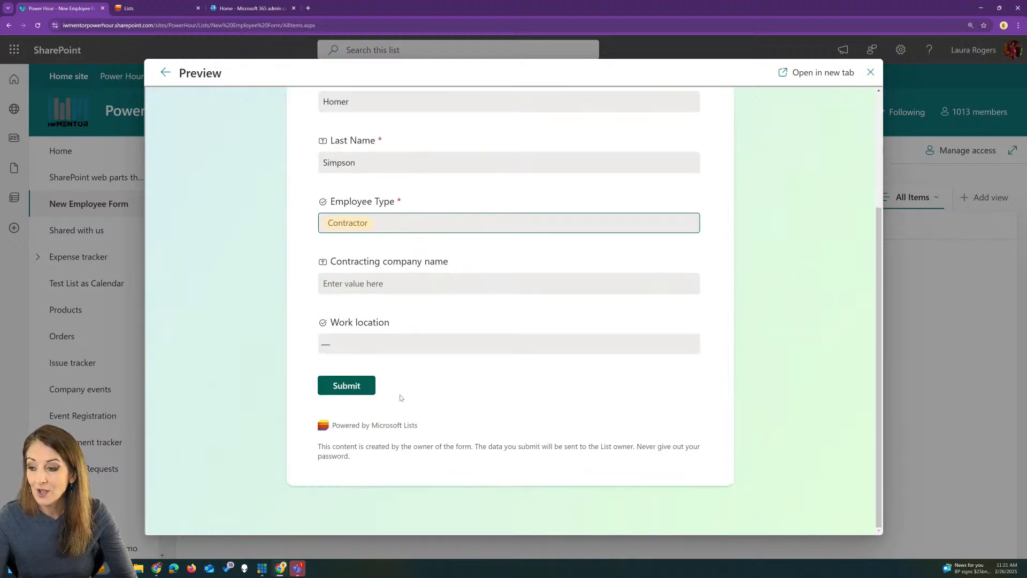
click(379, 282)
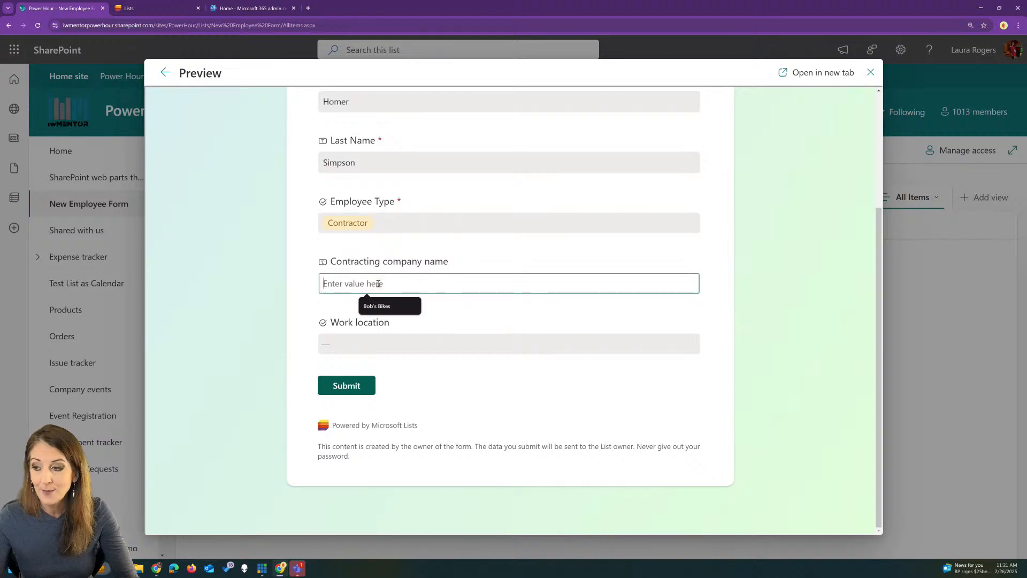
text(Dudes)
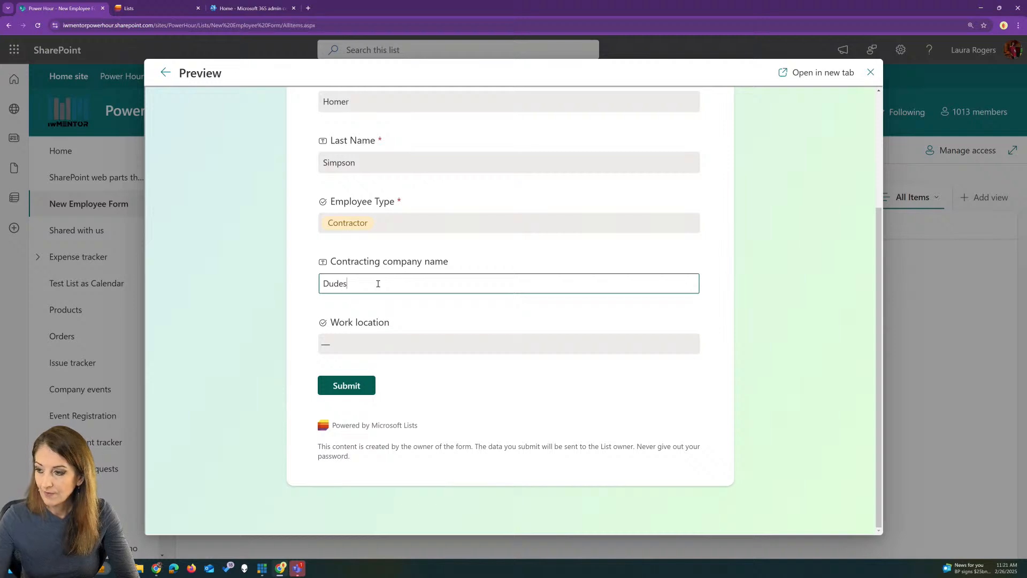
Set Work location to Remote and answer Yes to Ship equipment?
click(384, 342)
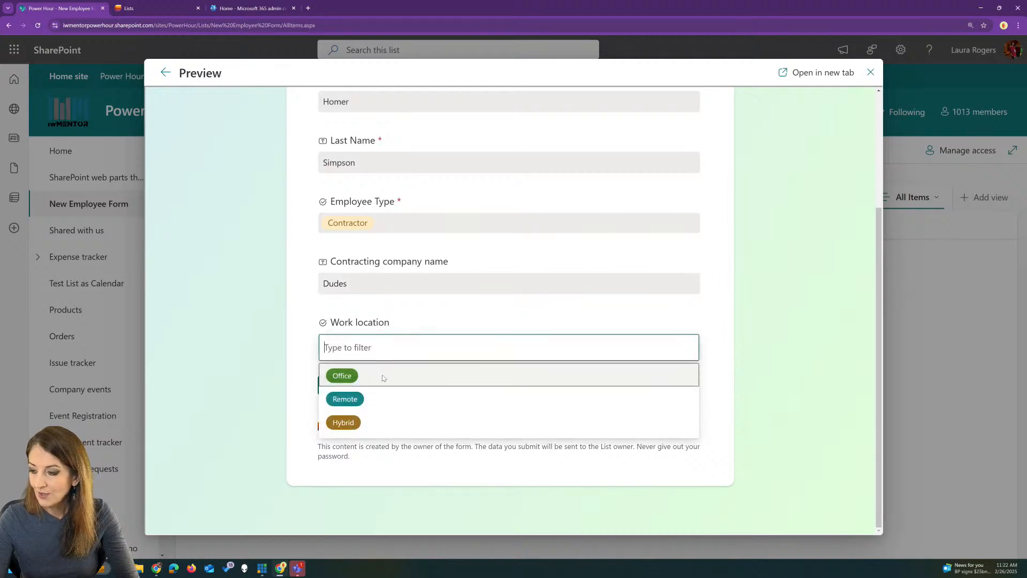
click(379, 399)
click(326, 405)
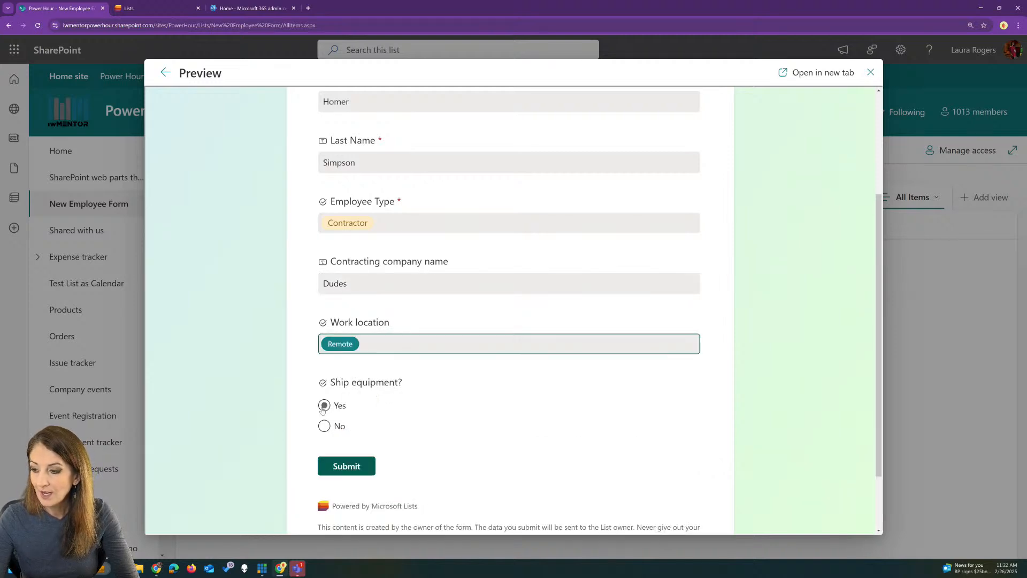
Fill in the shipping address and the manager's name, and submit the contractor response.
scroll(444, 408, down, 2)
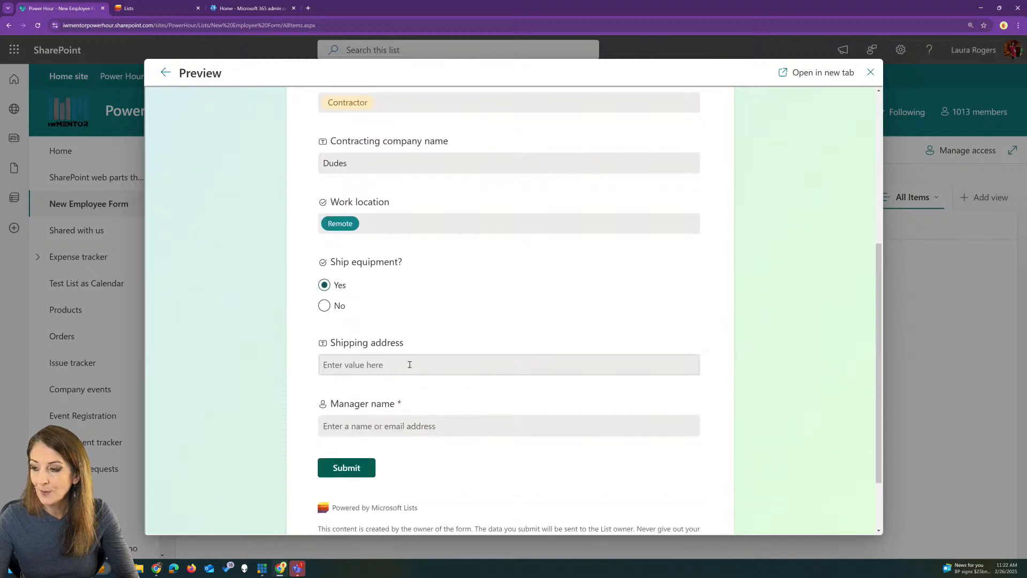
click(410, 365)
text(123 here)
click(381, 423)
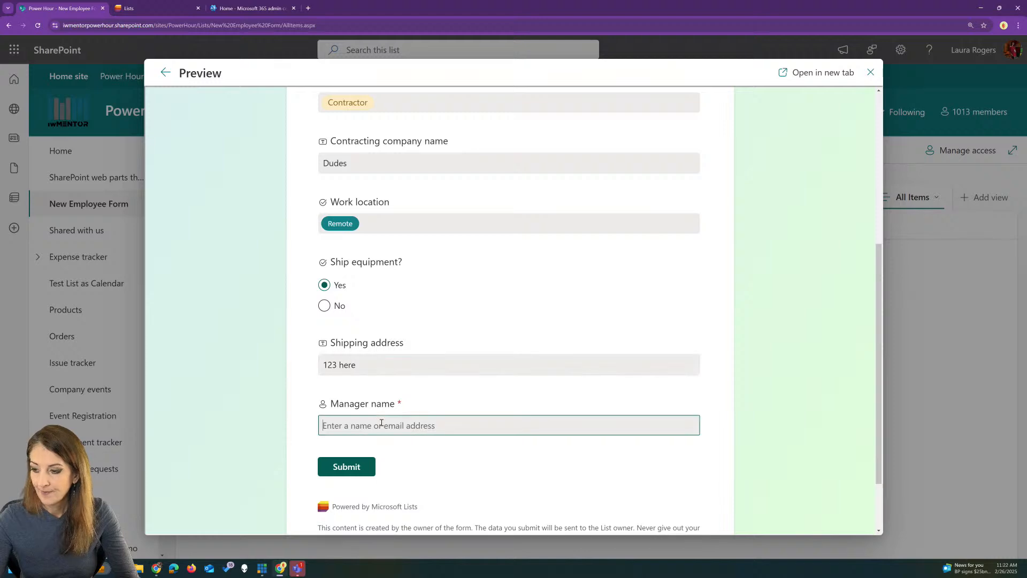
text(laura)
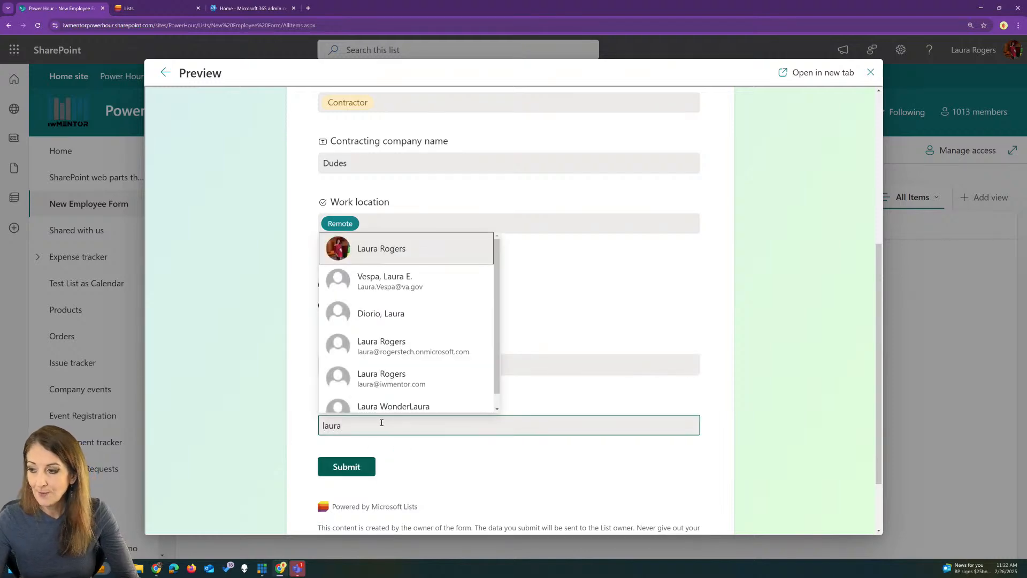
click(411, 246)
click(347, 467)
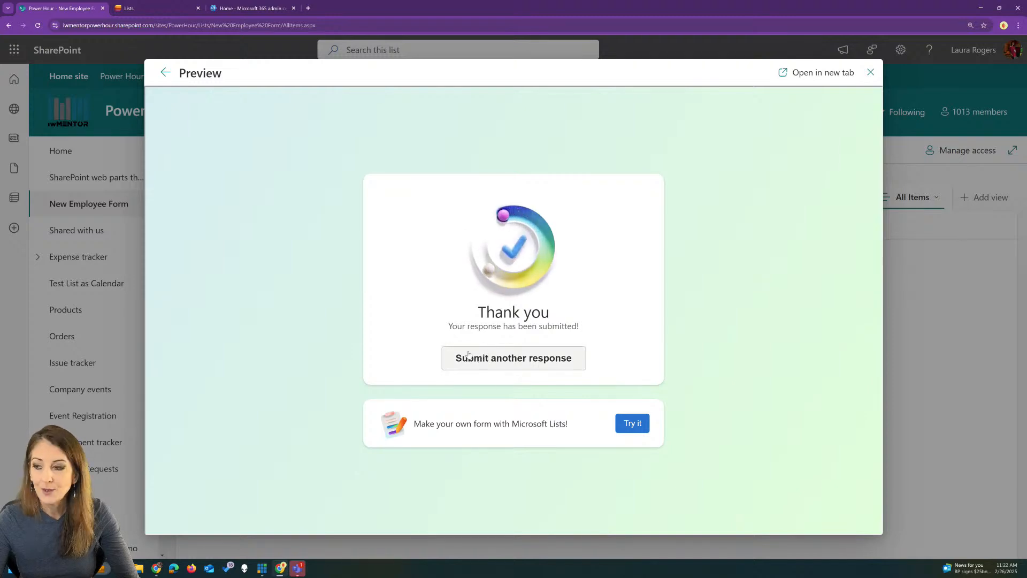
Start another response with xyz as the first name and test as the last name.
click(487, 364)
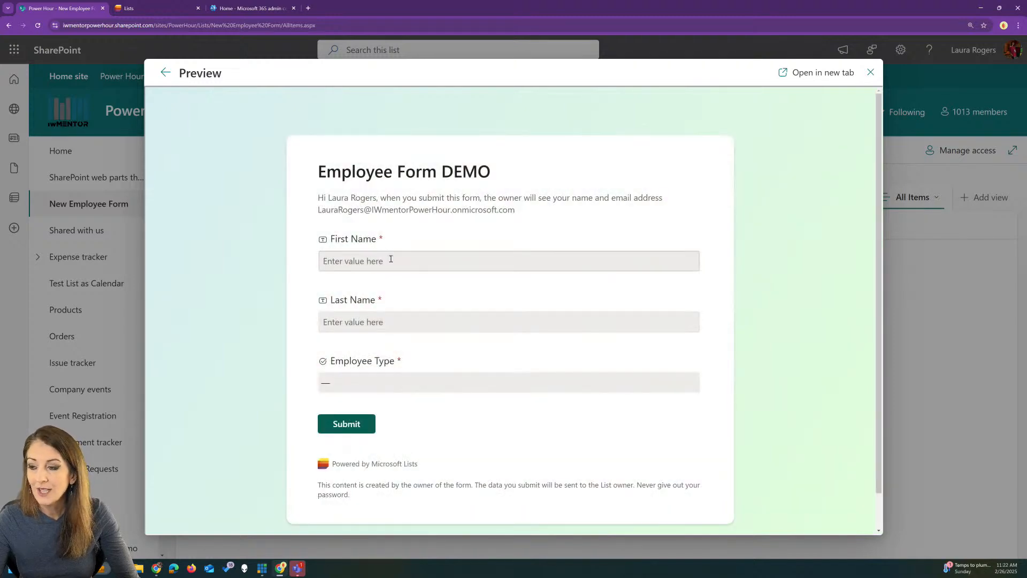
click(391, 259)
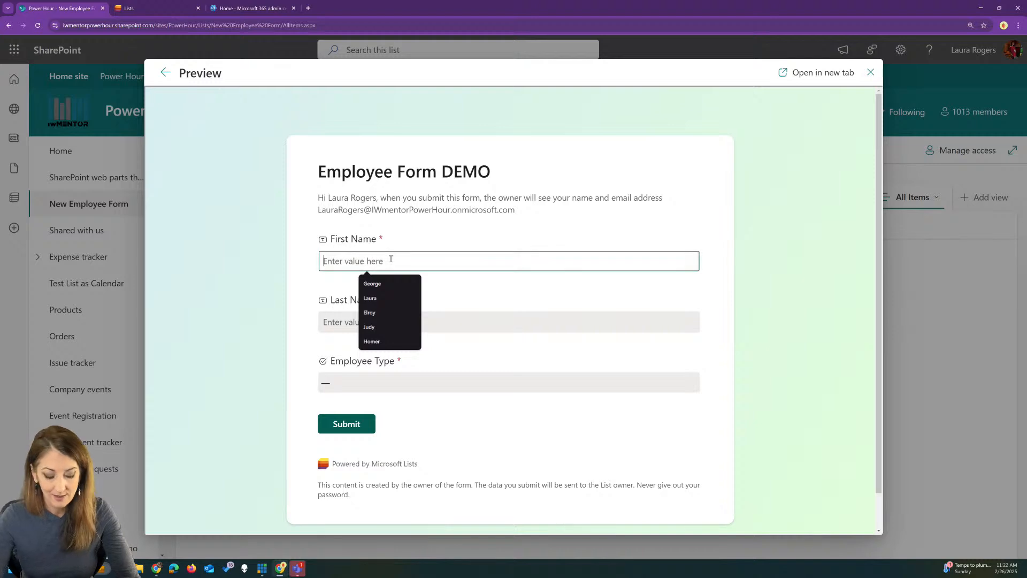
text(xyz)
key(Tab)
text(tesrt)
key(BackSpace)
key(BackSpace)
text(t)
Set Employee Type to Full time and Department to Marketing.
click(374, 381)
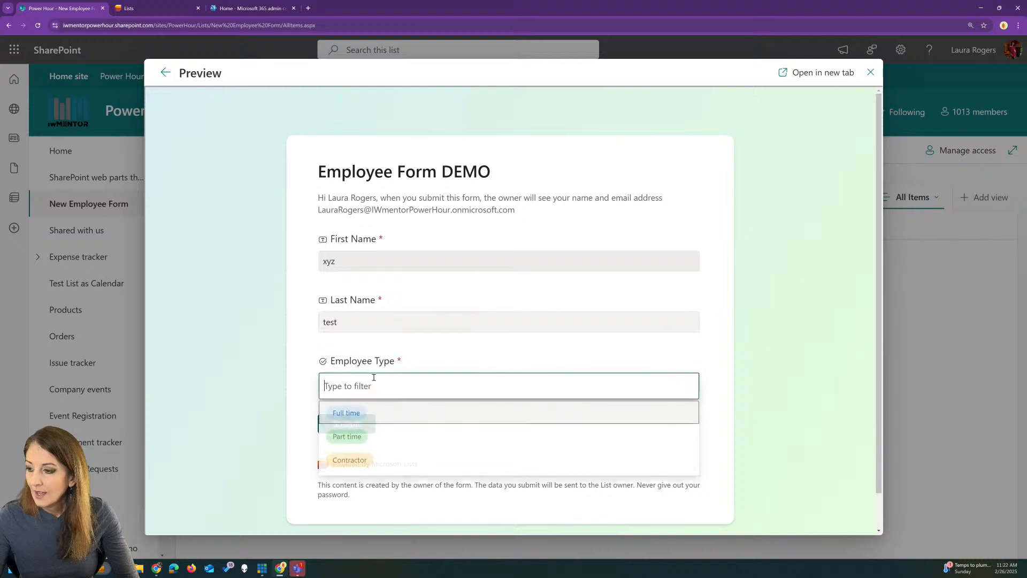
click(390, 415)
scroll(271, 351, down, 2)
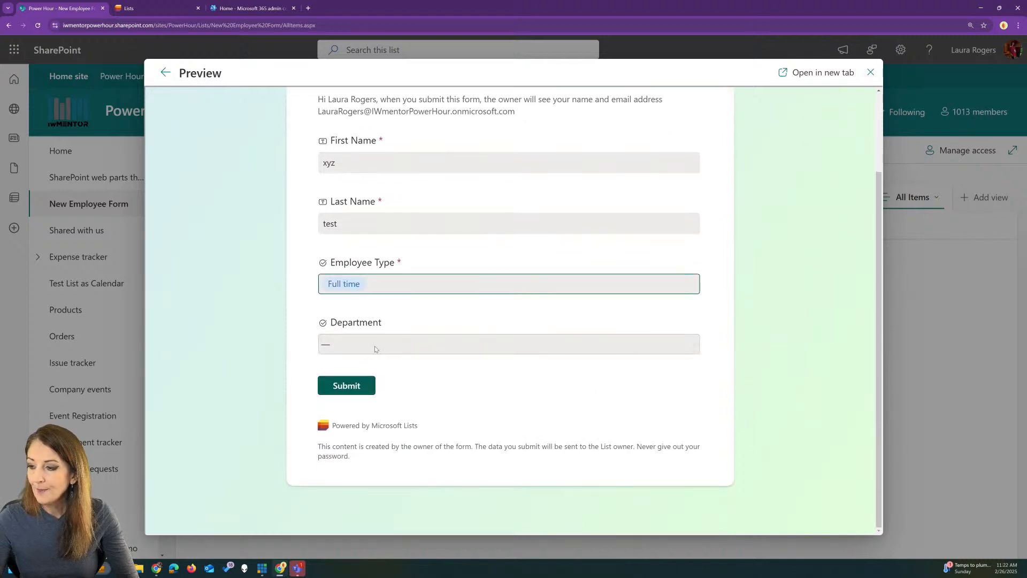
click(384, 346)
click(383, 402)
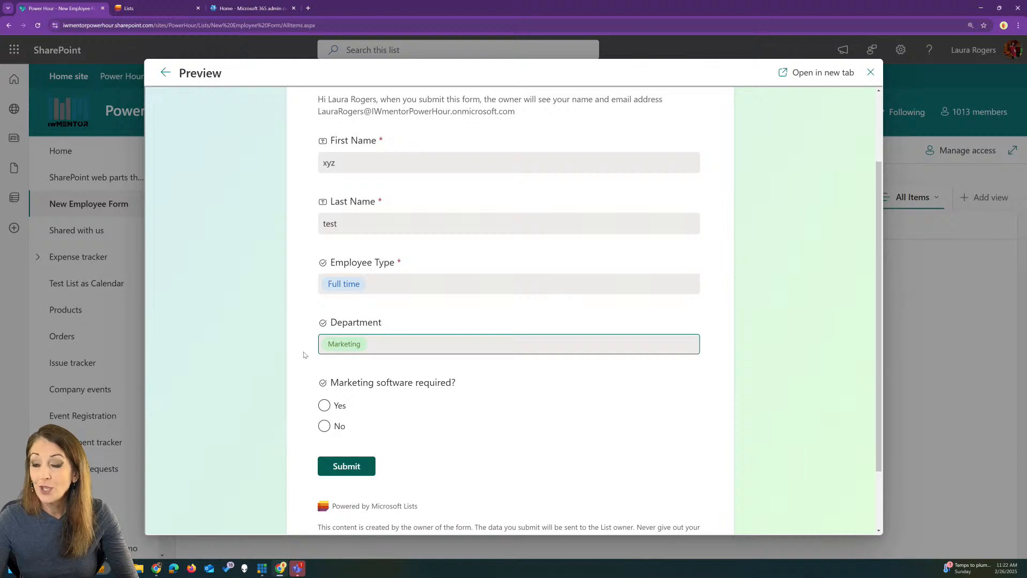
Answer Yes to Marketing software required? and choose Adobe Creative Suite as the marketing software needed.
scroll(304, 355, down, 2)
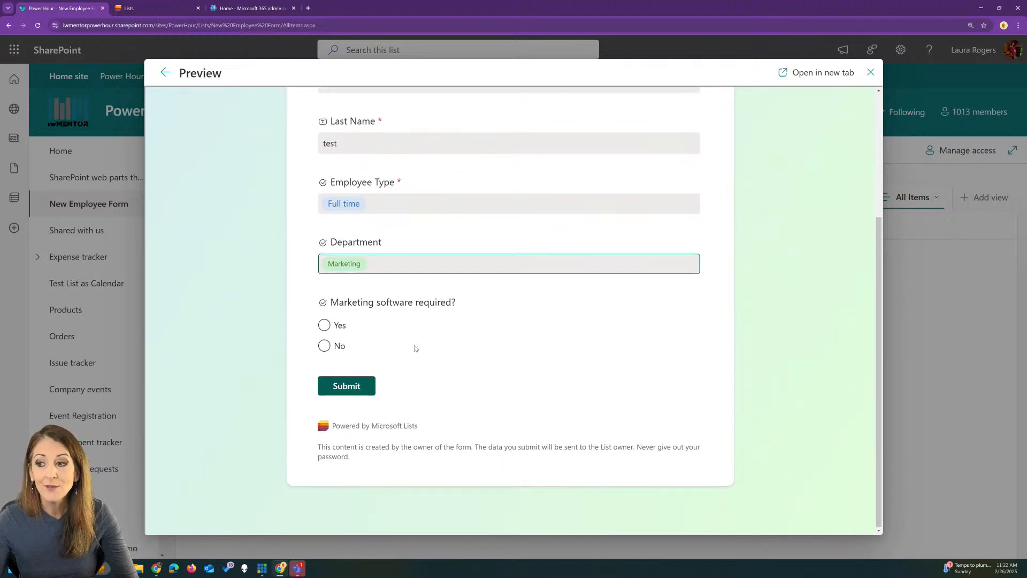
click(324, 325)
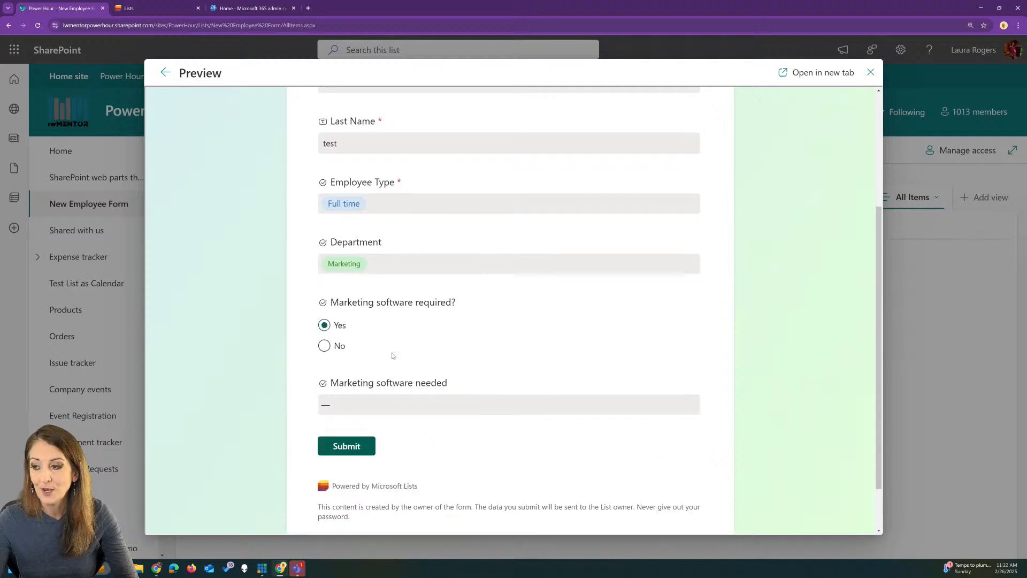
click(418, 402)
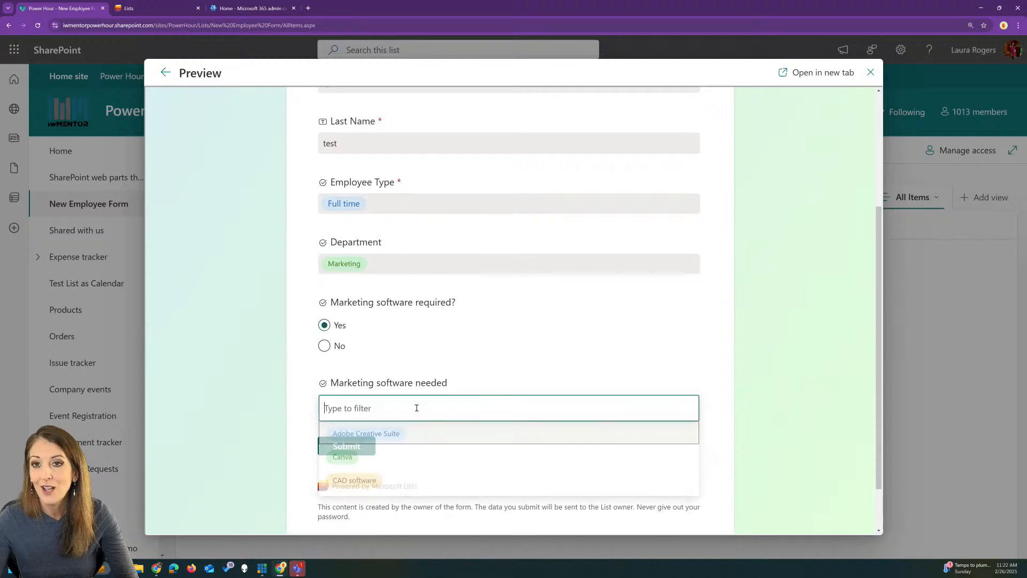
click(429, 439)
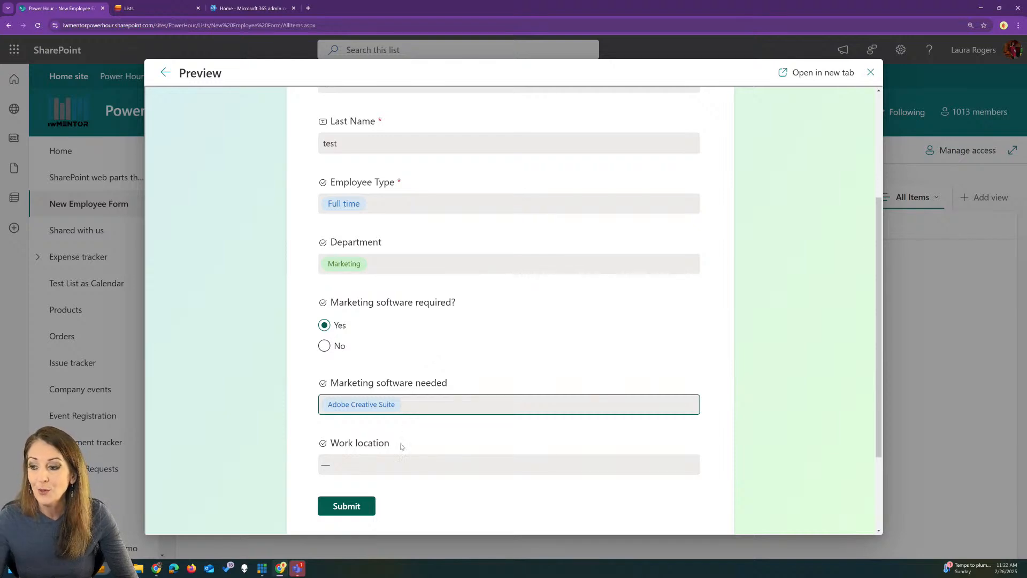
Set Work location to Office, fill in the manager's name, and submit the full-time marketing response.
scroll(428, 423, down, 3)
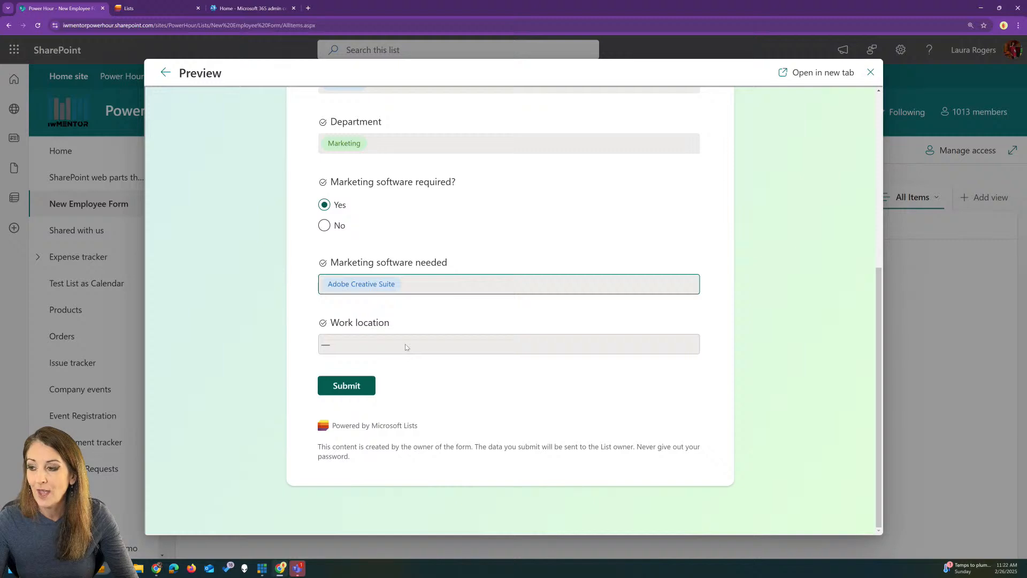
click(406, 346)
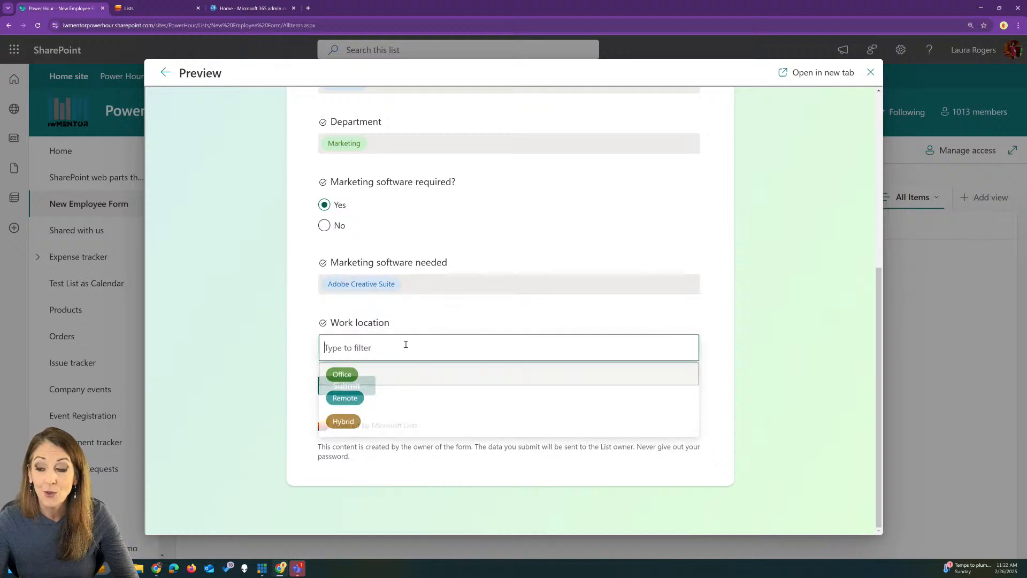
click(405, 378)
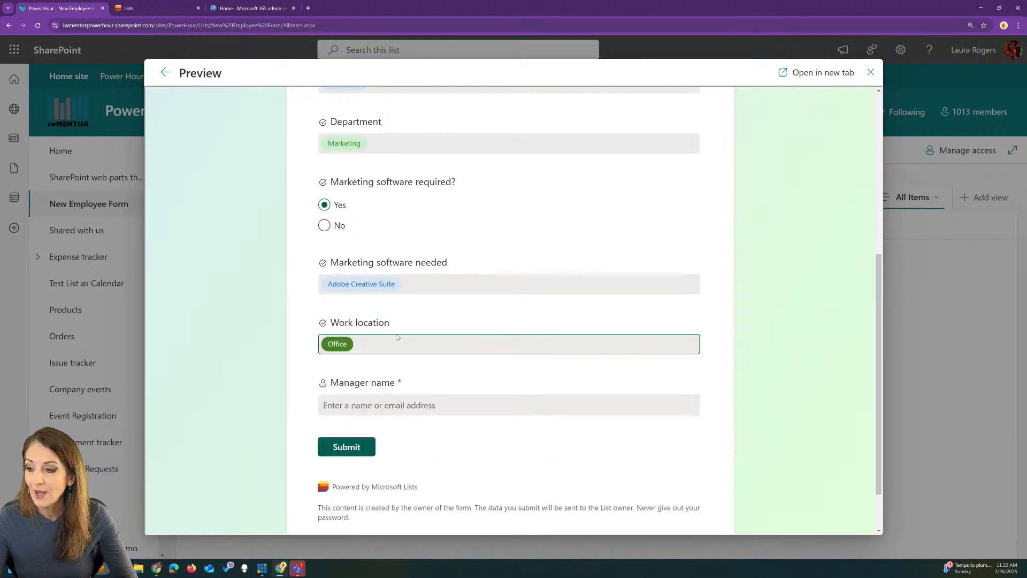
click(393, 402)
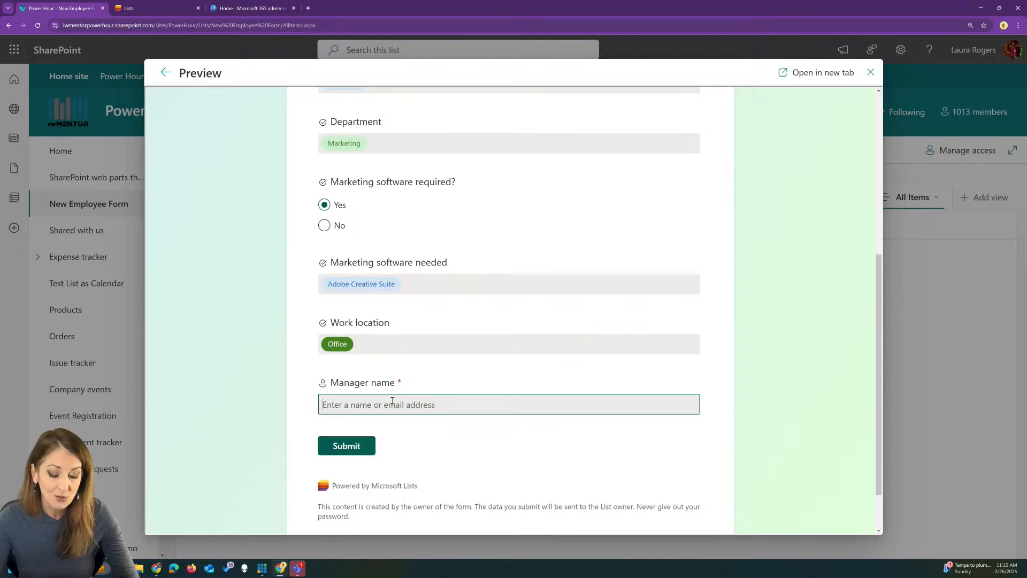
text(laura)
key(Return)
click(353, 446)
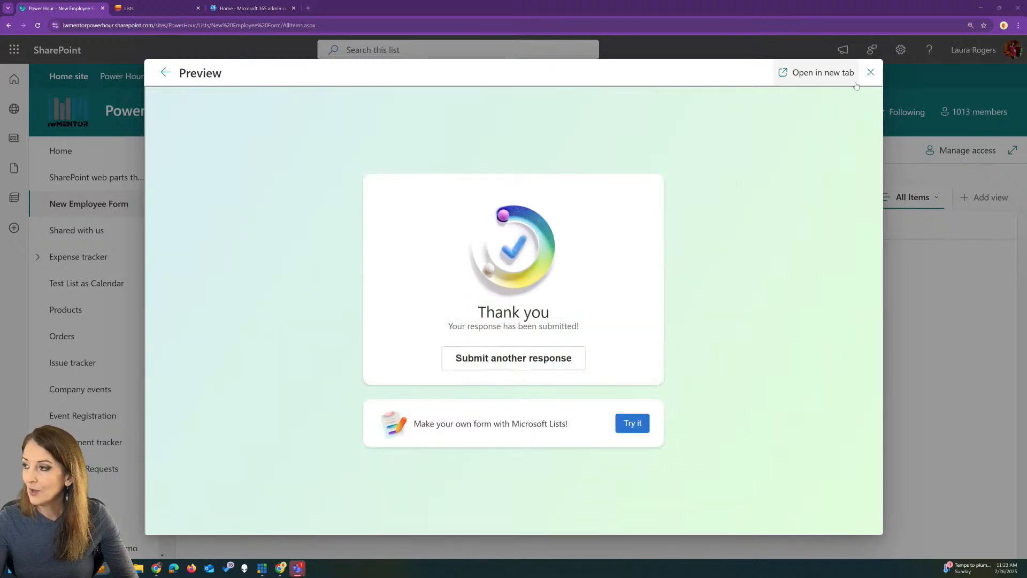
Close the form preview and reload the New Employee Form list to see the submitted responses.
click(870, 72)
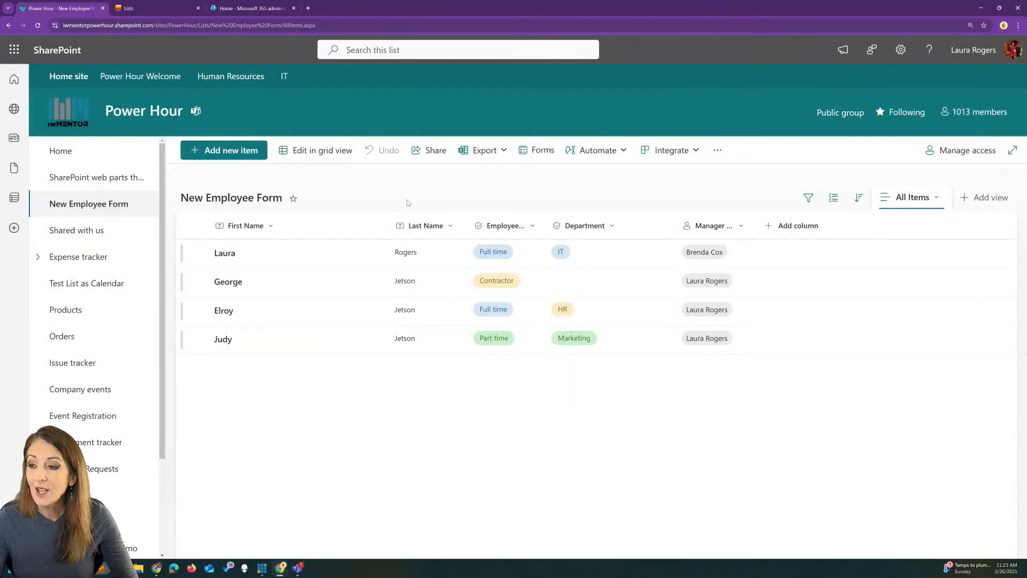
click(110, 26)
key(Return)
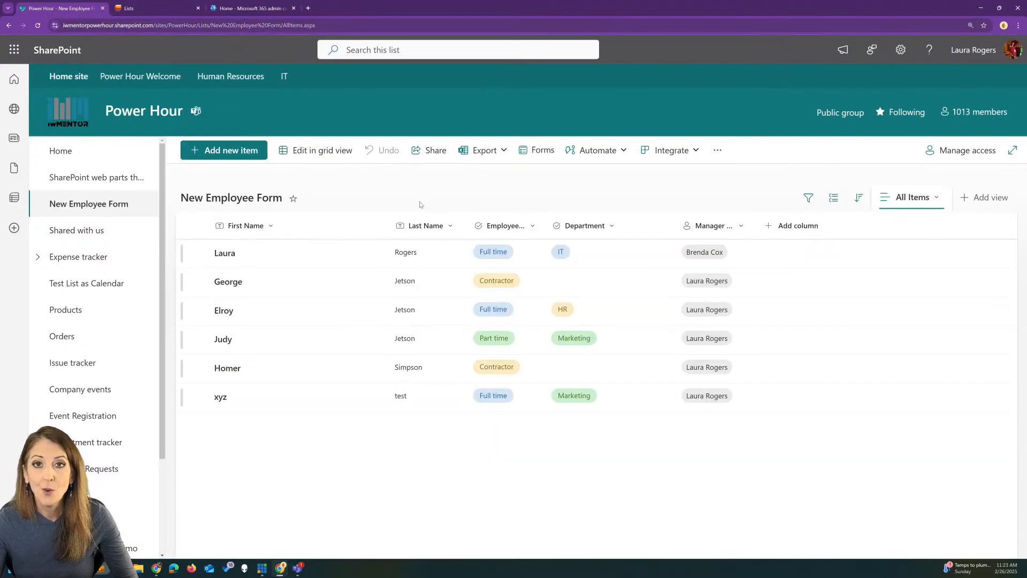
Open forms.microsoft.com in a new browser tab.
click(308, 8)
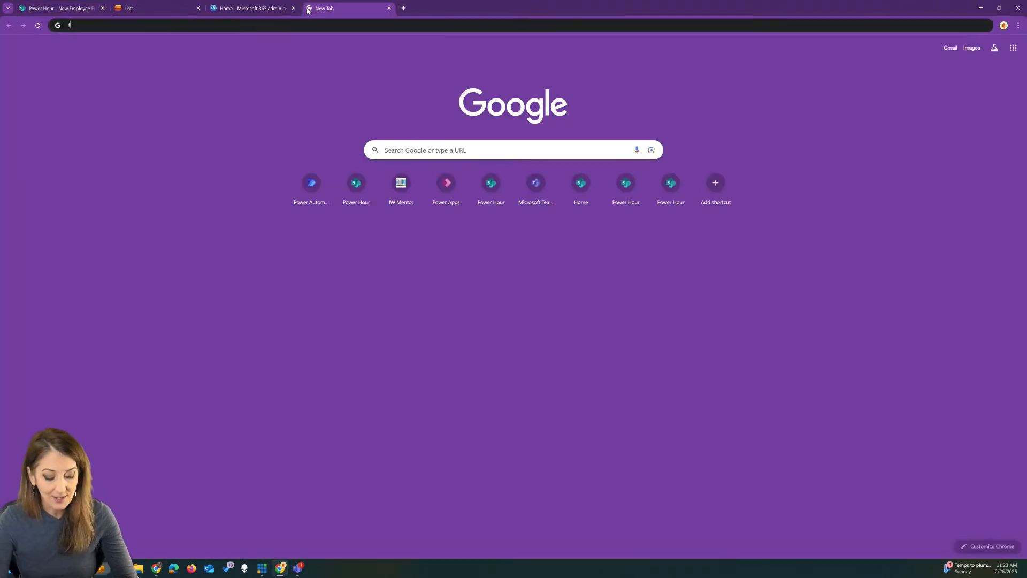
text(forms.mic)
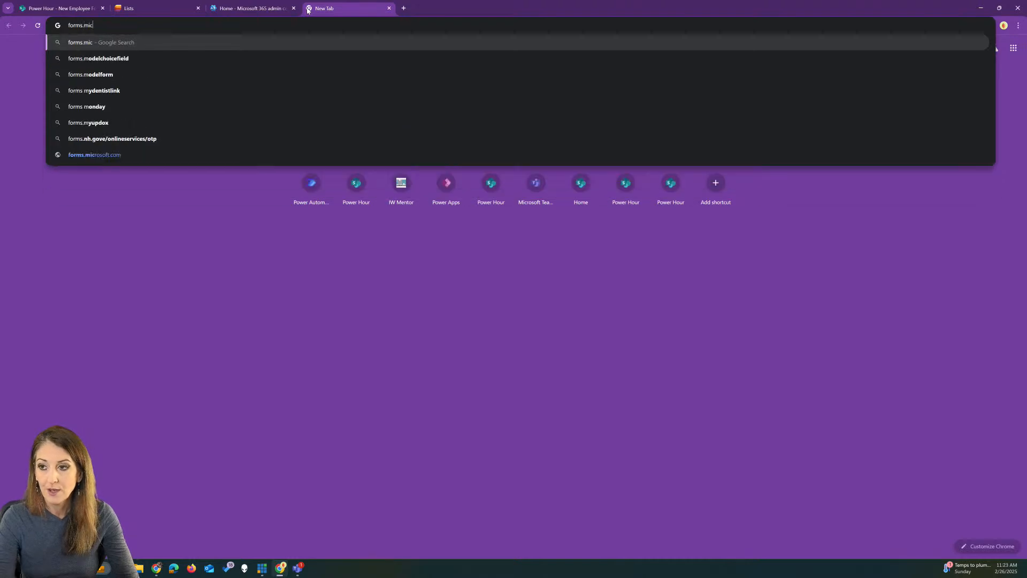
text(rosoft.com)
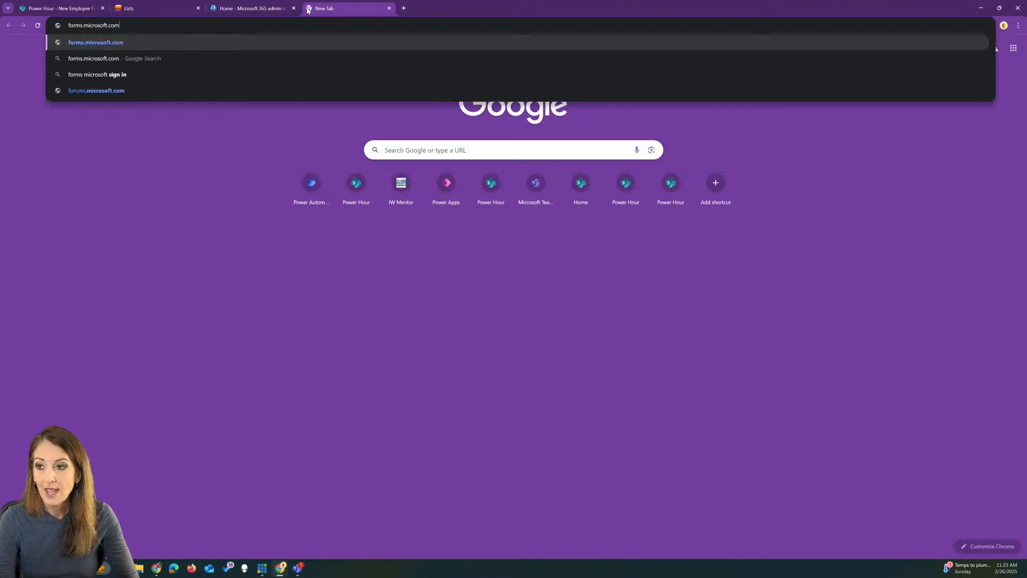
key(Return)
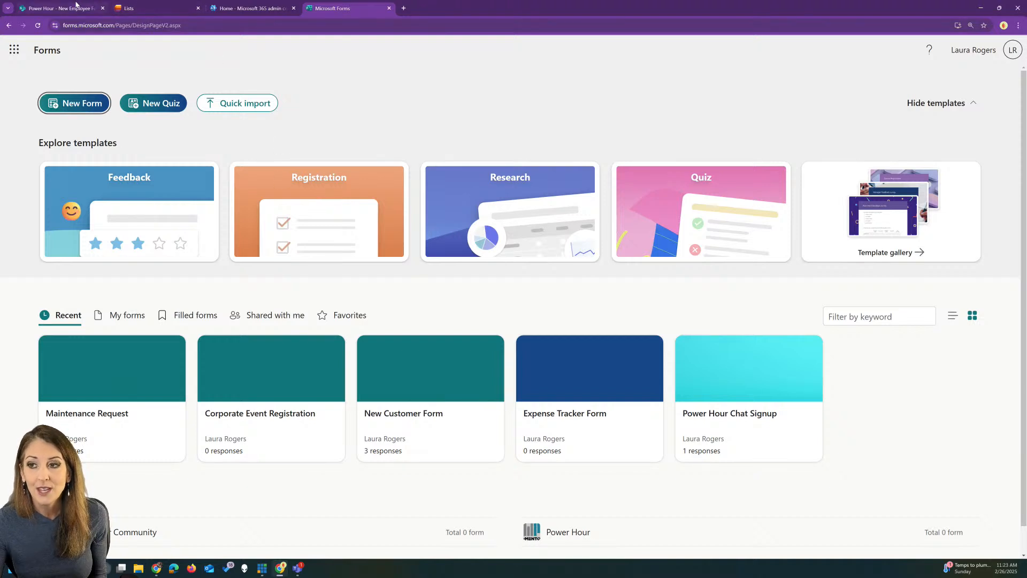
Back in the New Employee Form list, copy the sharing link of Employee Form DEMO and close the form.
click(59, 8)
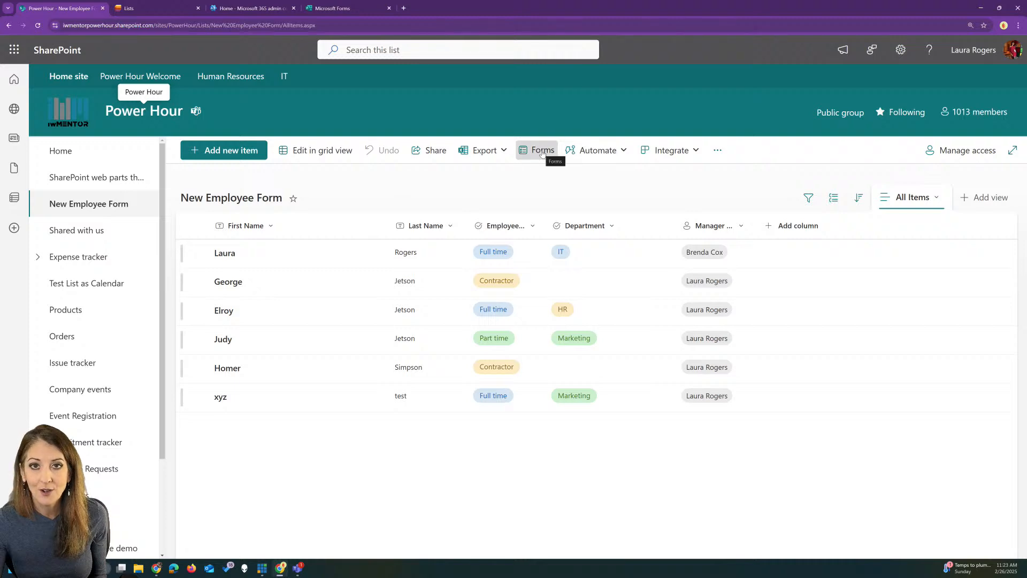
click(542, 151)
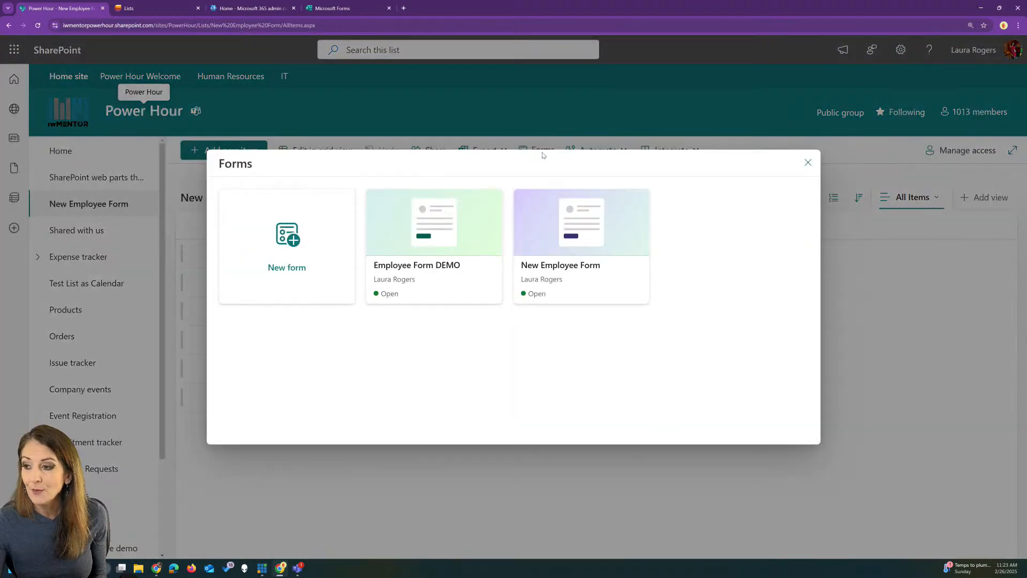
click(486, 295)
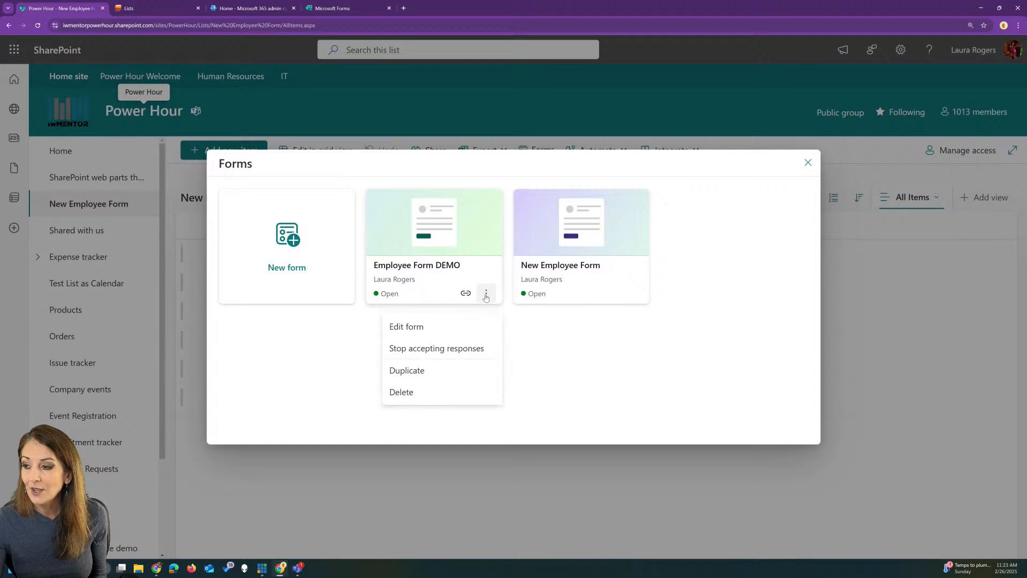
click(451, 222)
click(767, 100)
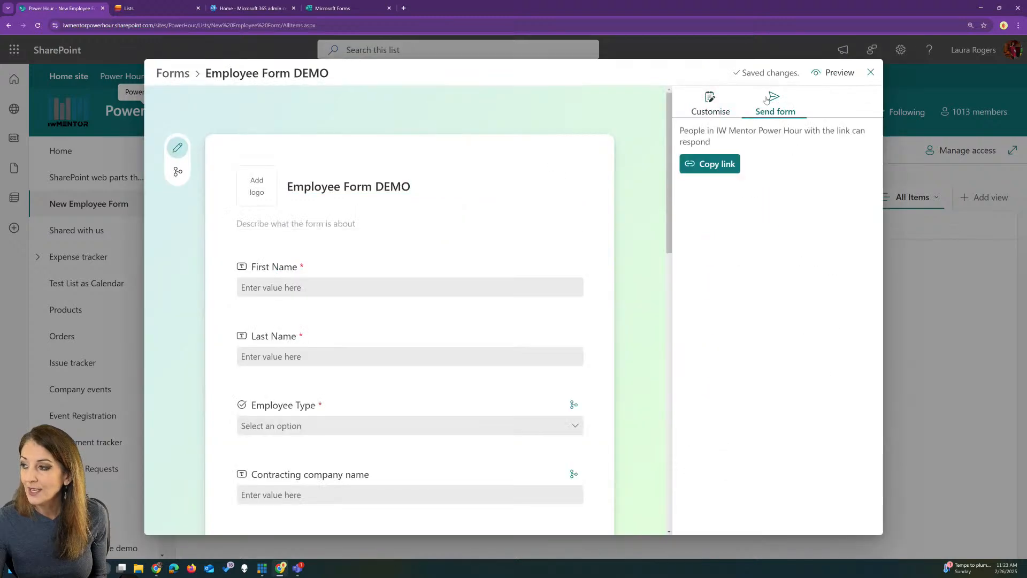
click(719, 166)
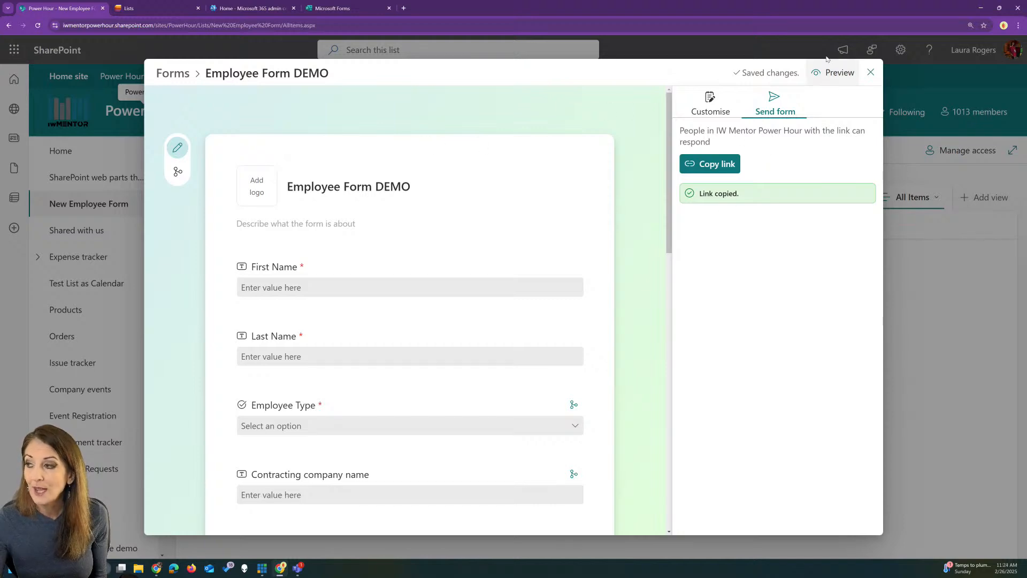
click(871, 72)
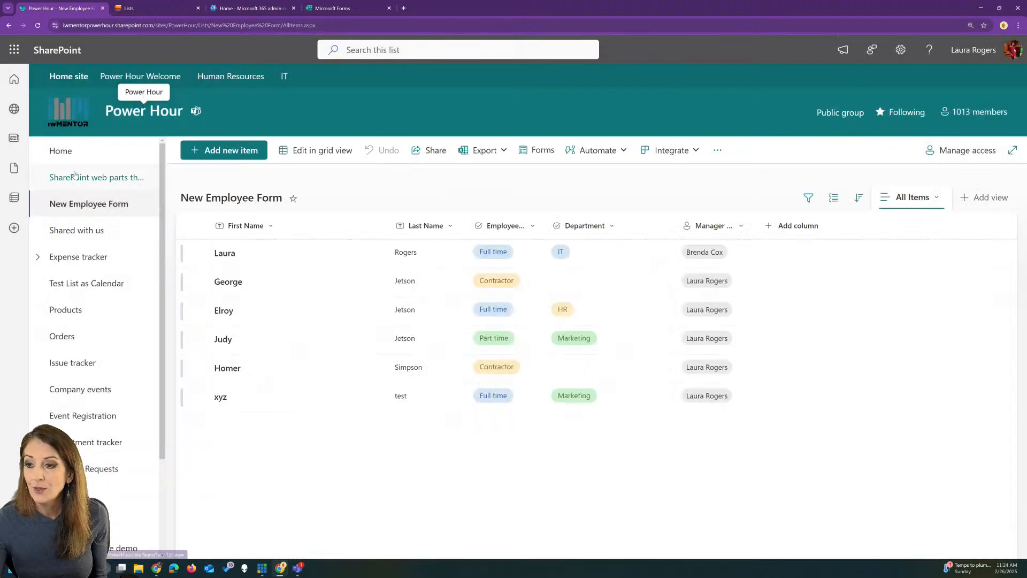
Open the Power Hour home page for editing and add a Quick links web part at the page's end.
click(76, 156)
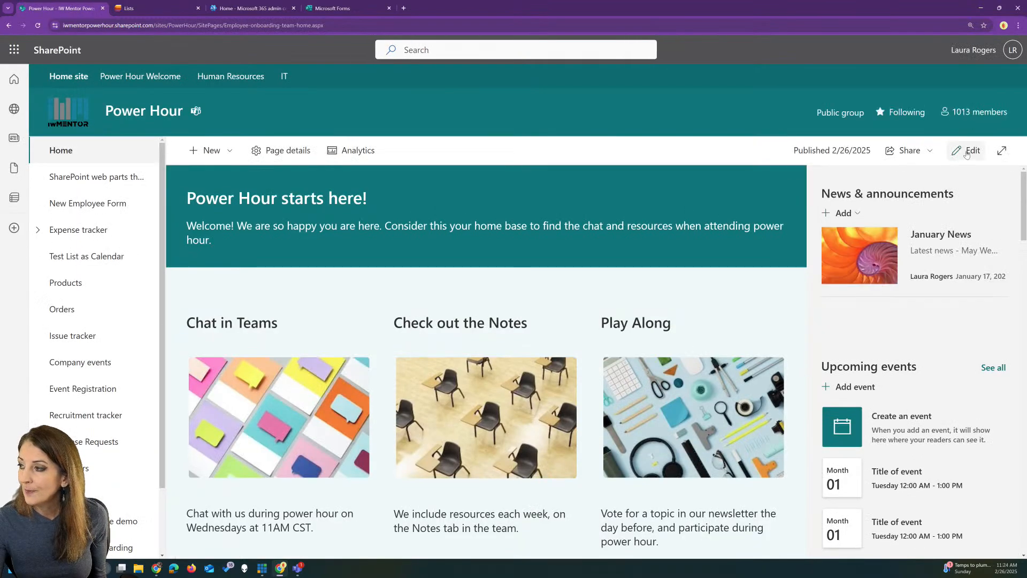
click(967, 153)
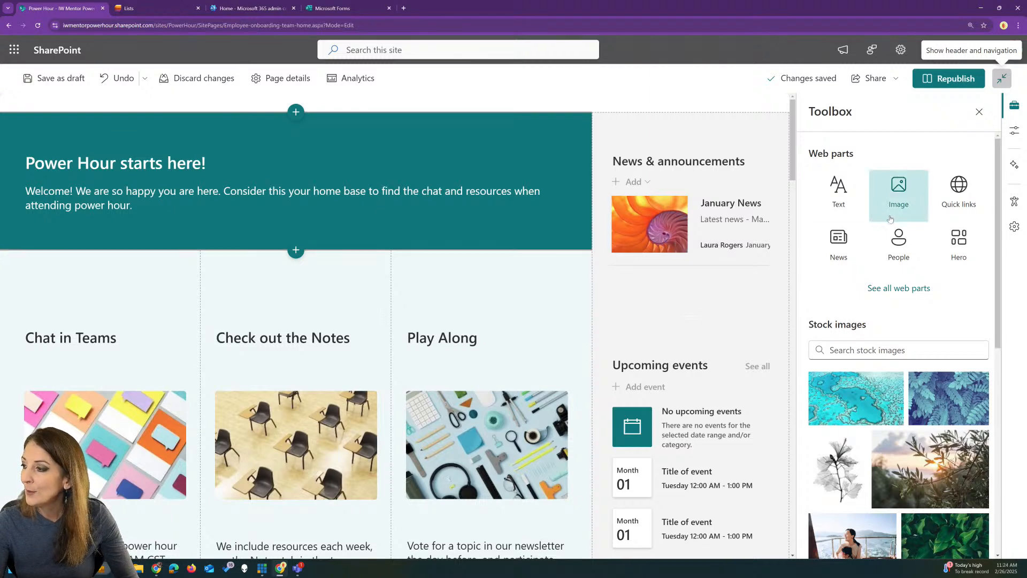
click(957, 194)
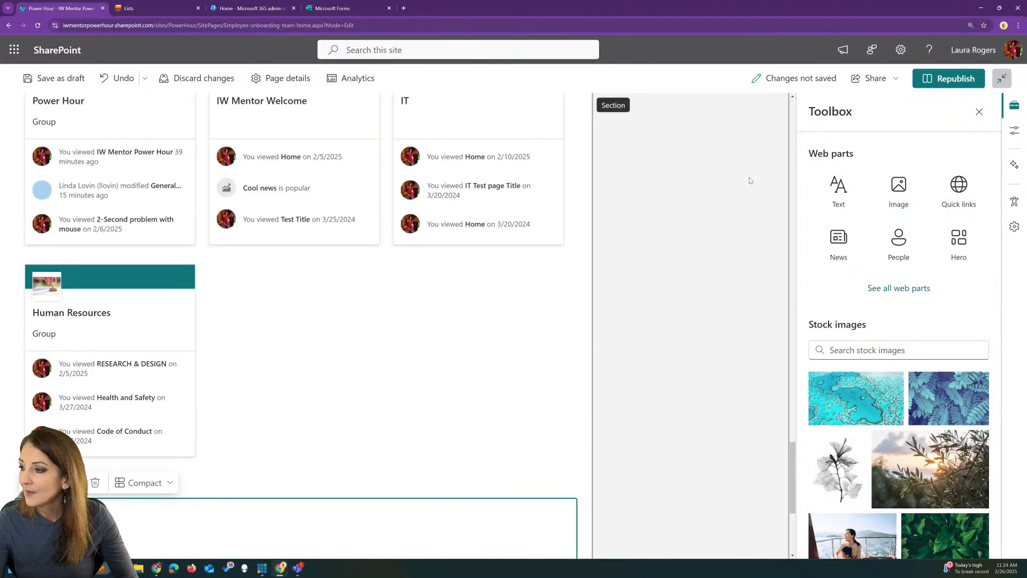
Insert a Quick links web part above News & announcements in the page's vertical section.
scroll(691, 171, up, 20)
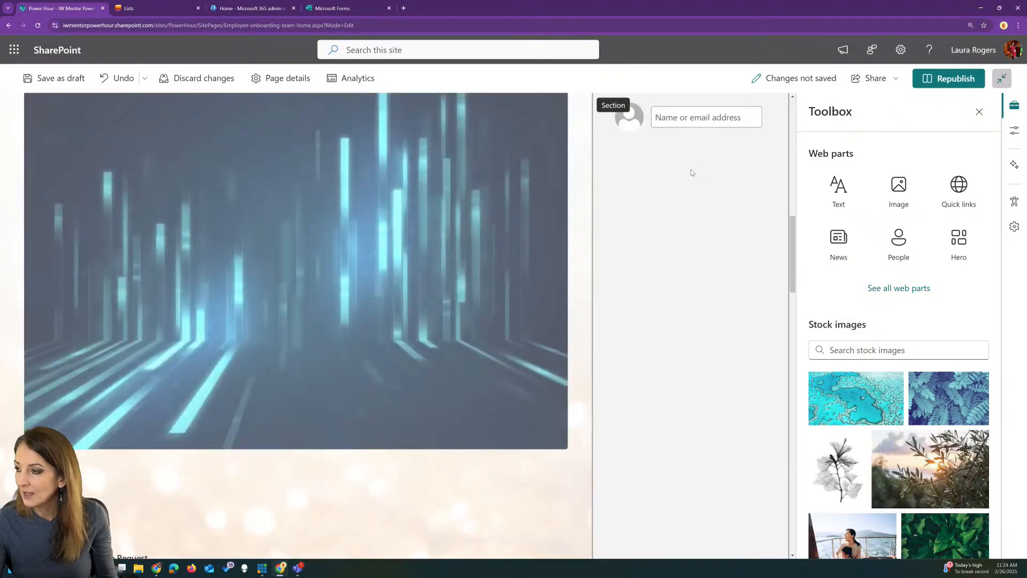
scroll(692, 169, up, 3)
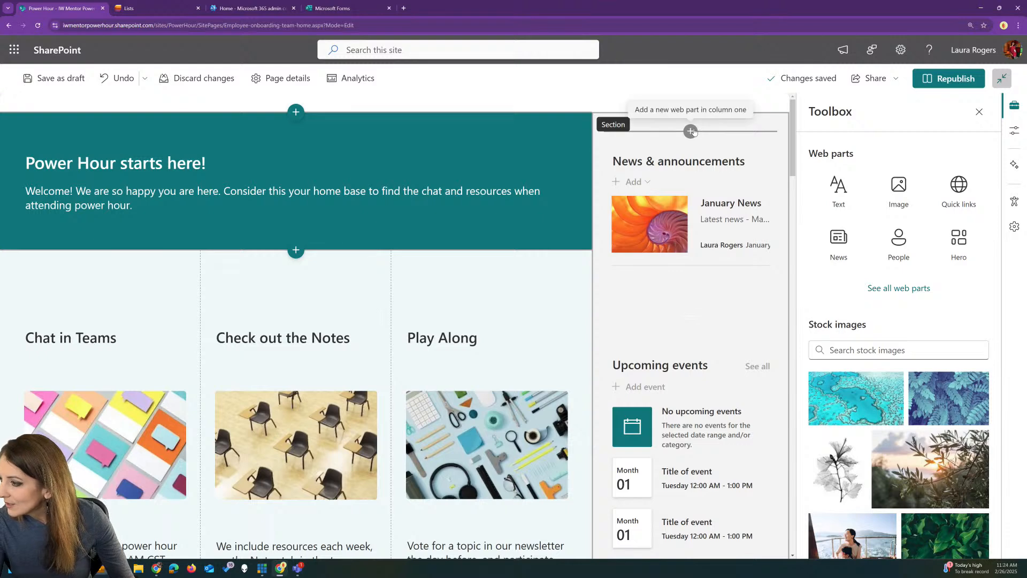
click(691, 131)
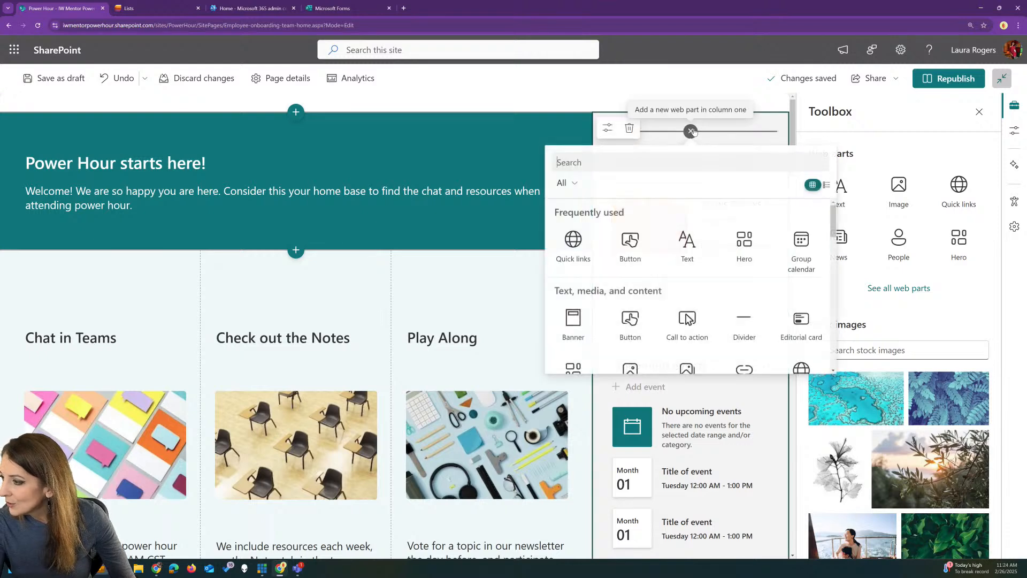
click(583, 249)
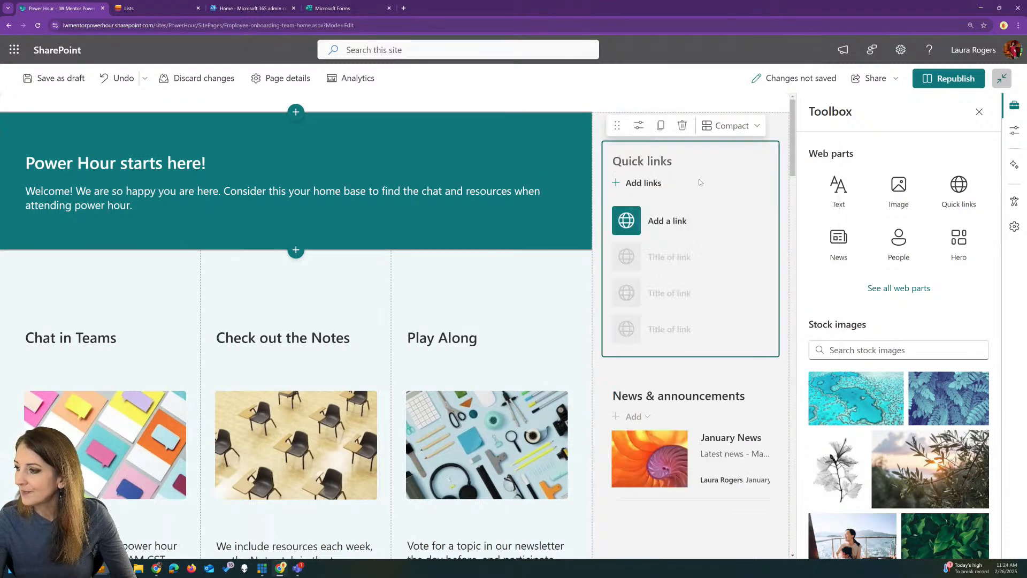
Add the copied Employee Form DEMO link to the Quick links web part.
click(642, 184)
click(155, 271)
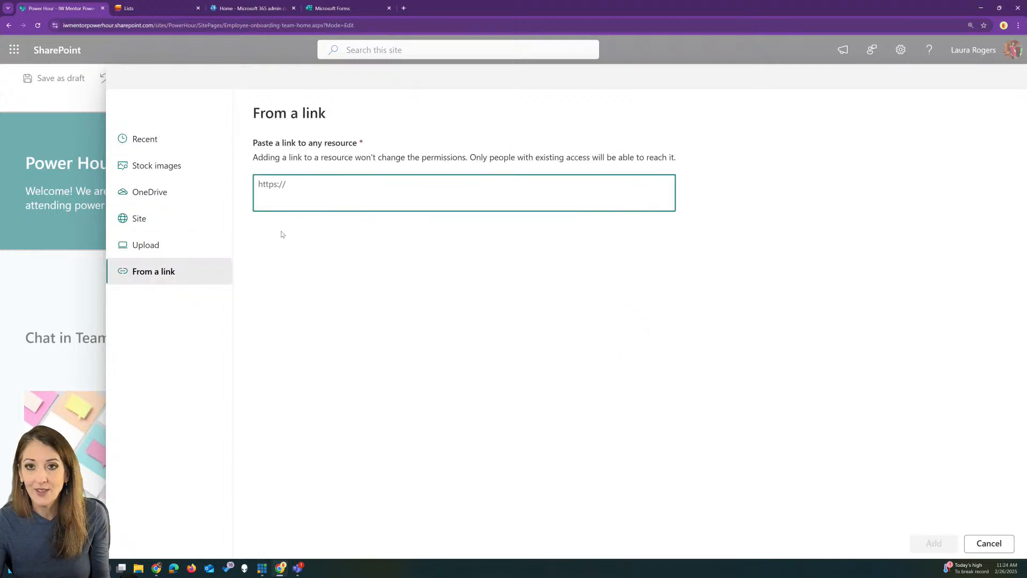
key(ctrl+v)
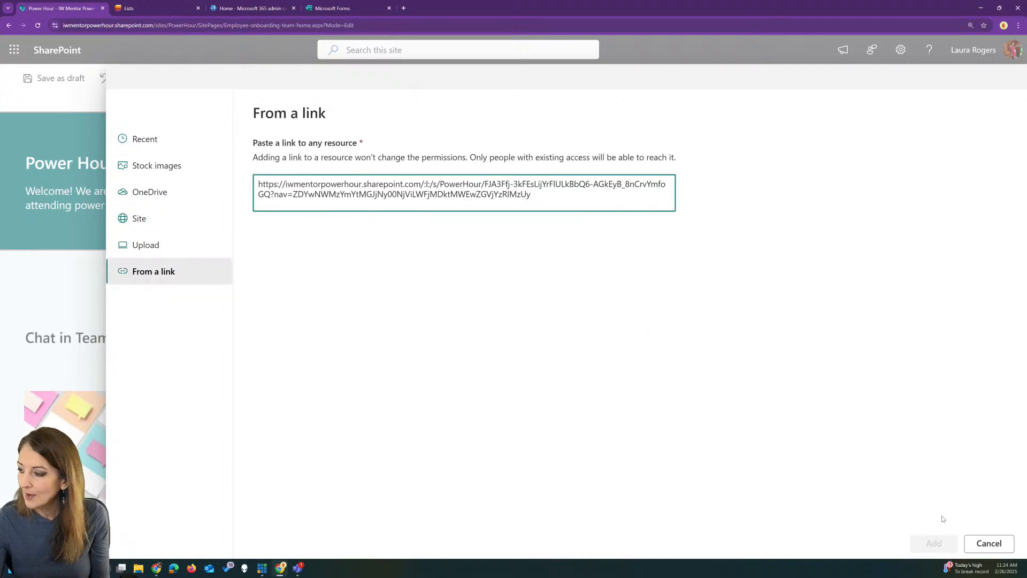
click(934, 544)
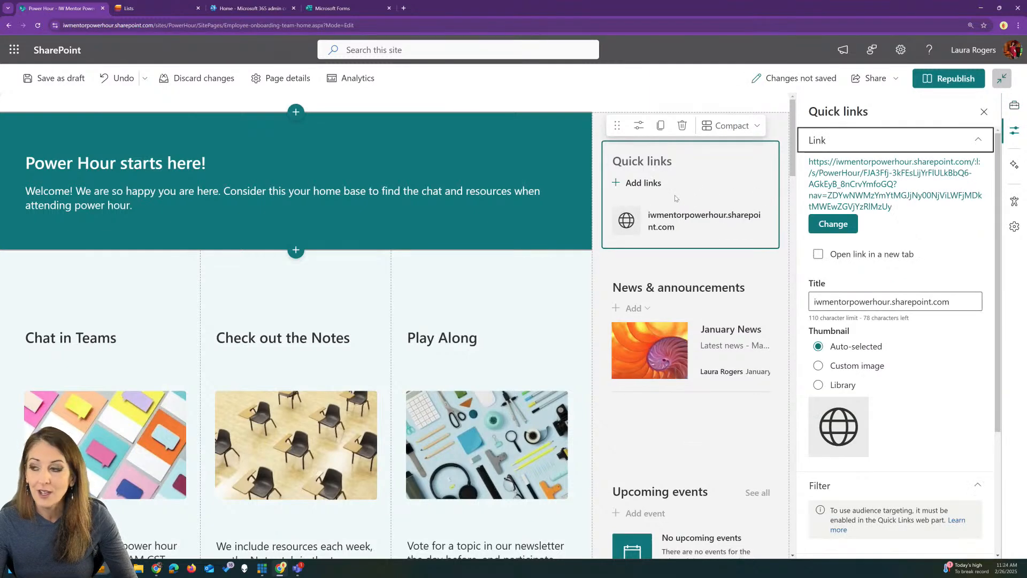
Title the quick link New employee and republish the home page.
triple_click(898, 301)
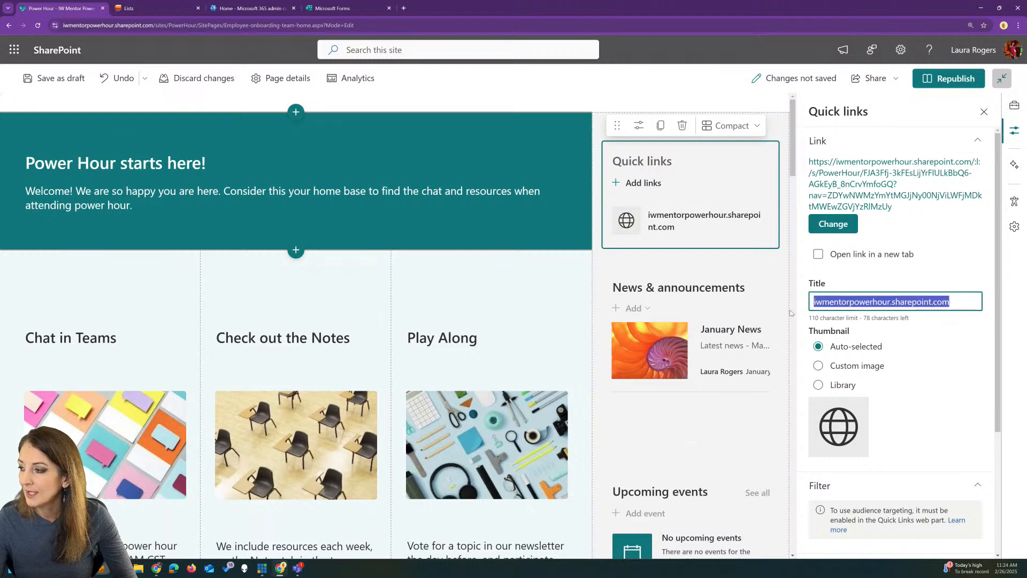
text(New employee)
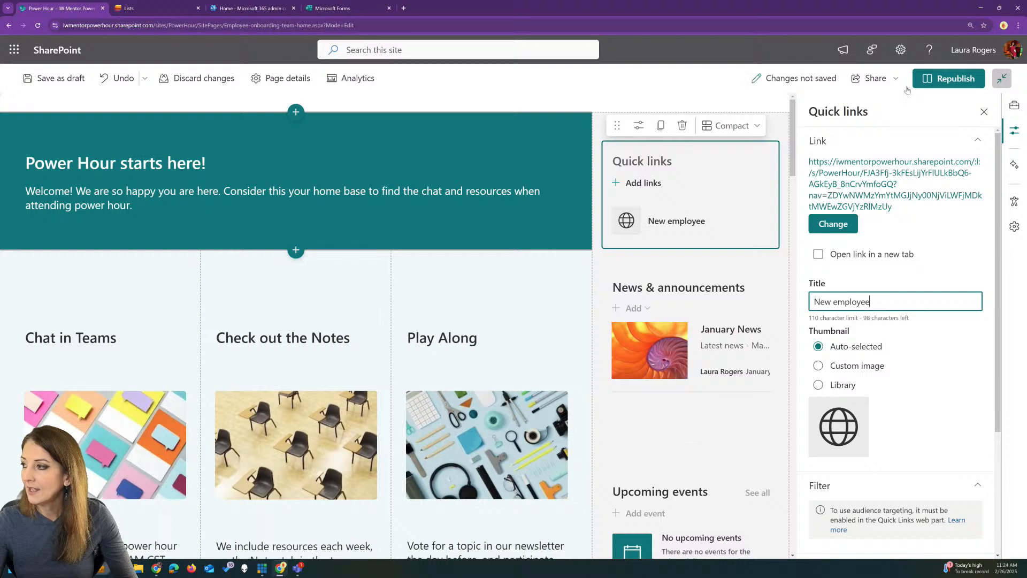
click(943, 83)
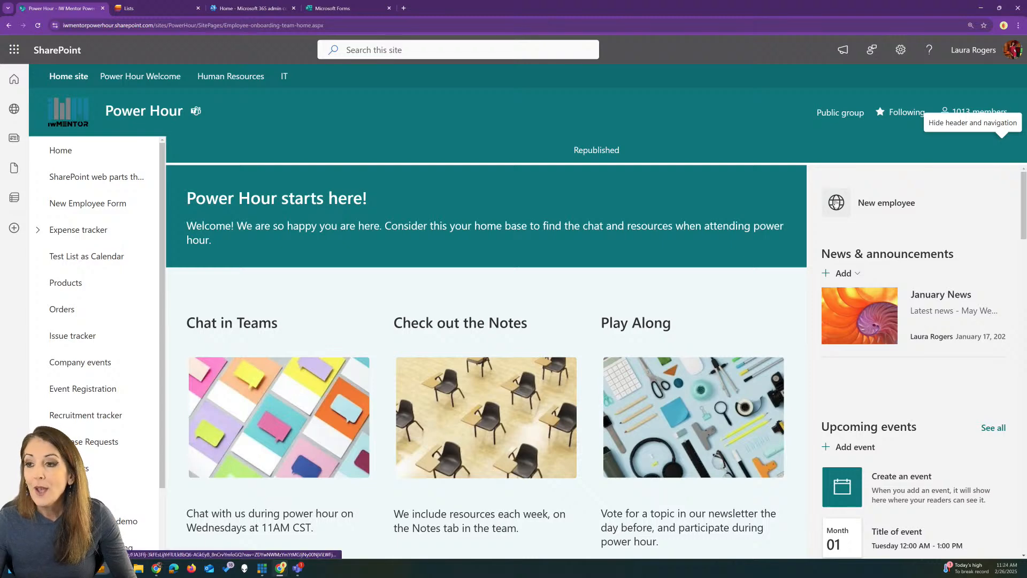
Revisit the New Employee Form list, and create a new blank form in Microsoft Forms.
click(87, 203)
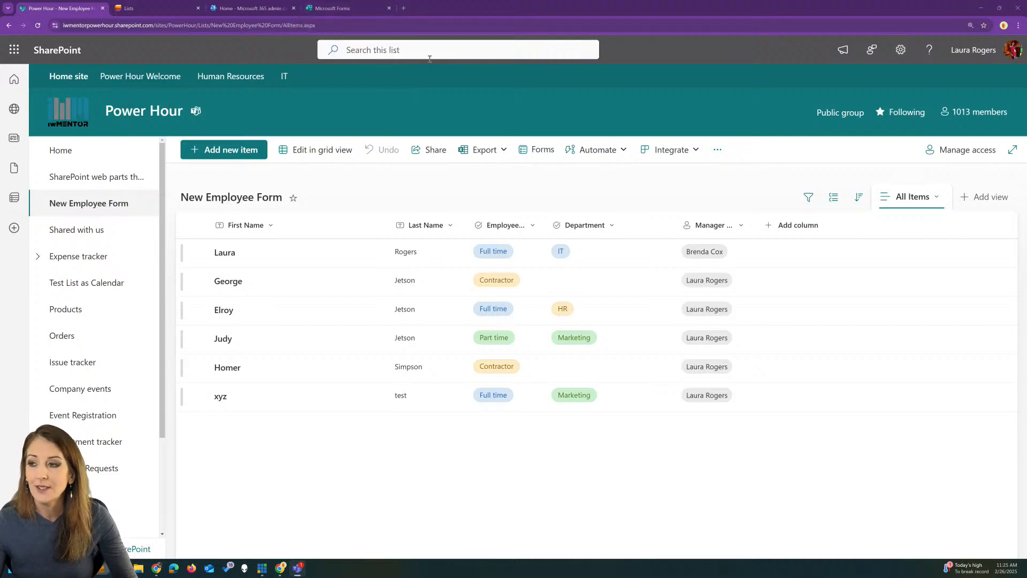
click(341, 8)
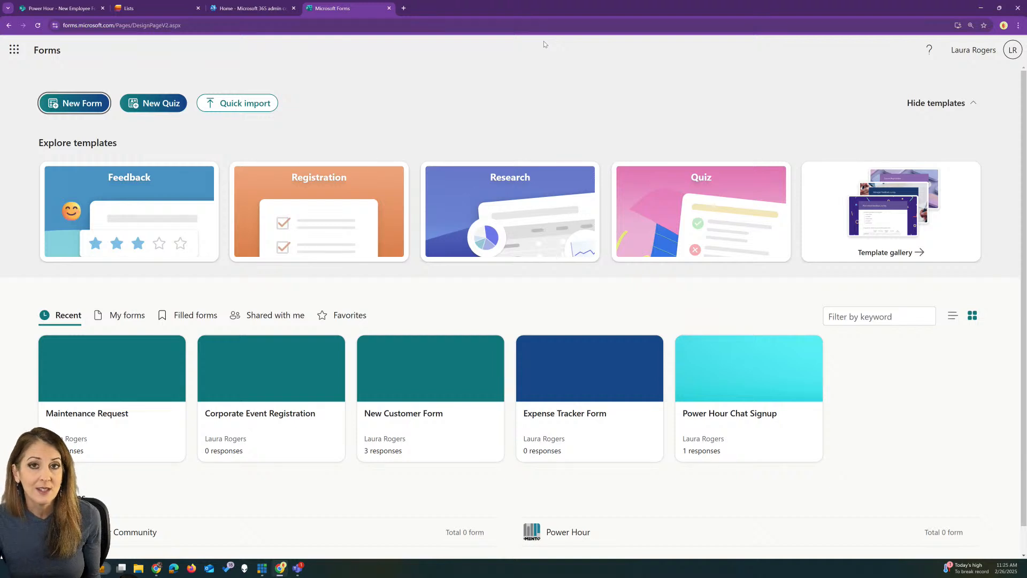
click(66, 113)
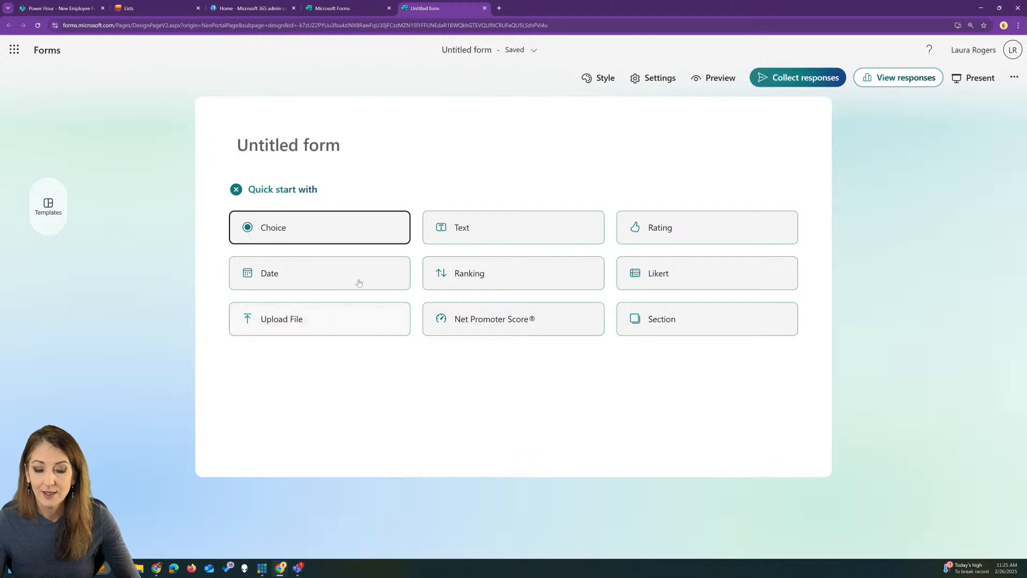
Add a text question titled Name to the untitled form.
click(510, 213)
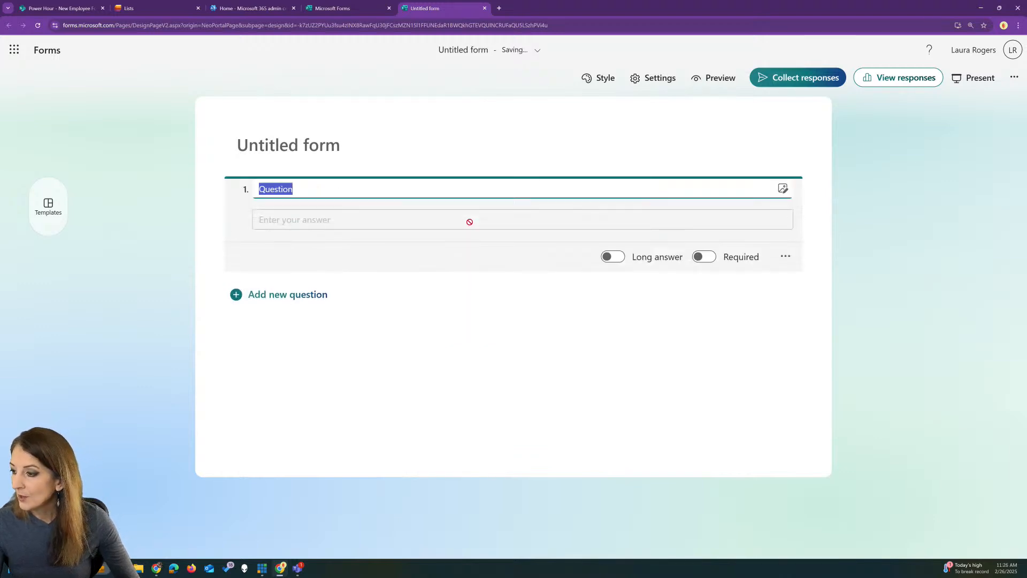
text(F)
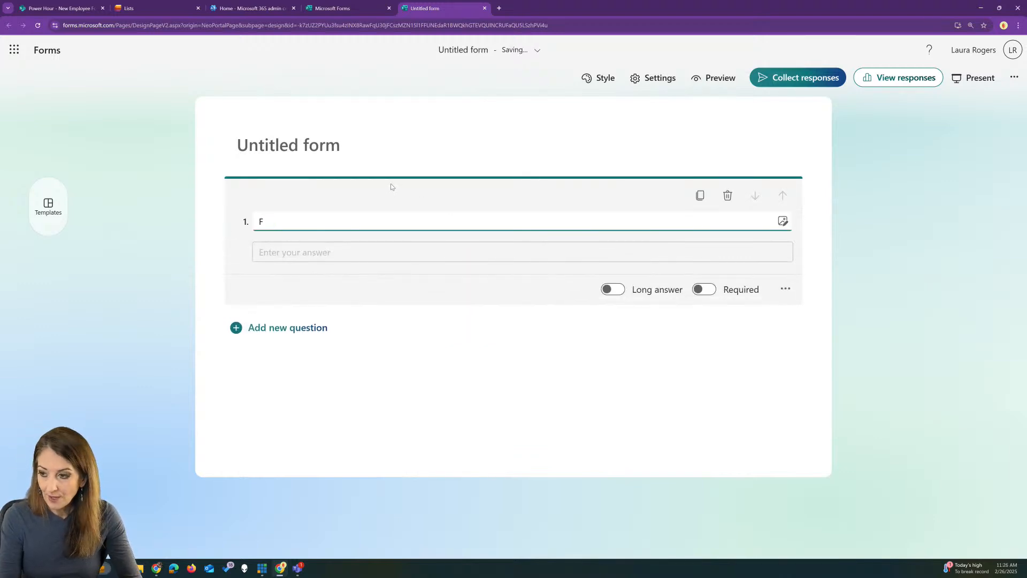
key(BackSpace)
text(Name)
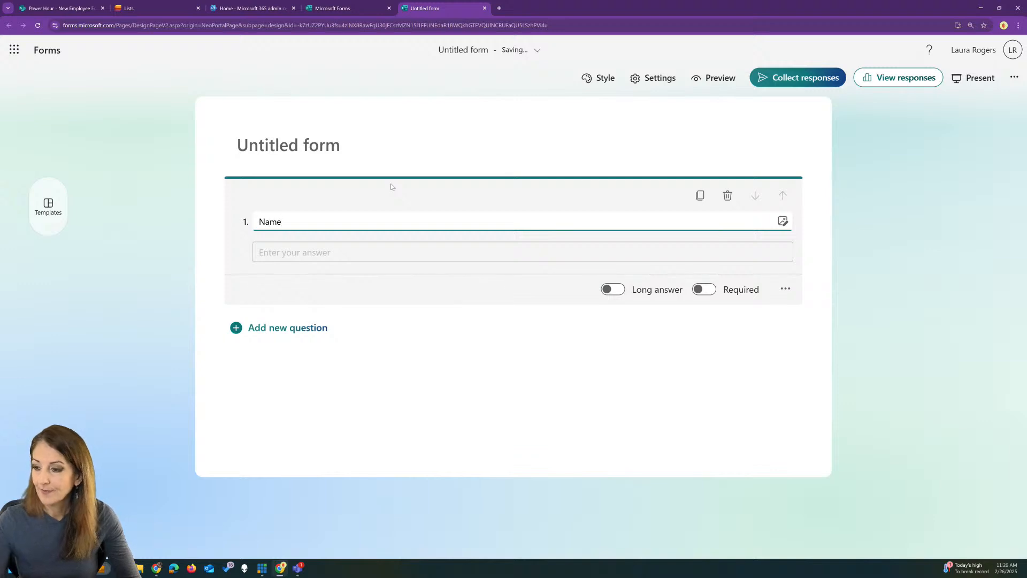
Add a choice question titled Employee type with the options Contractor and Full time.
click(310, 329)
click(289, 363)
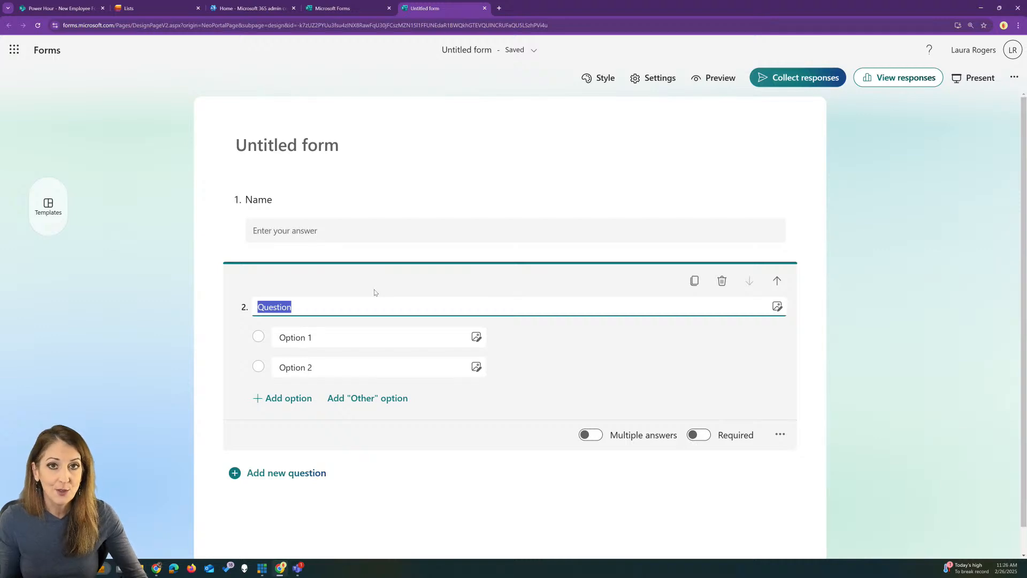
text(Em)
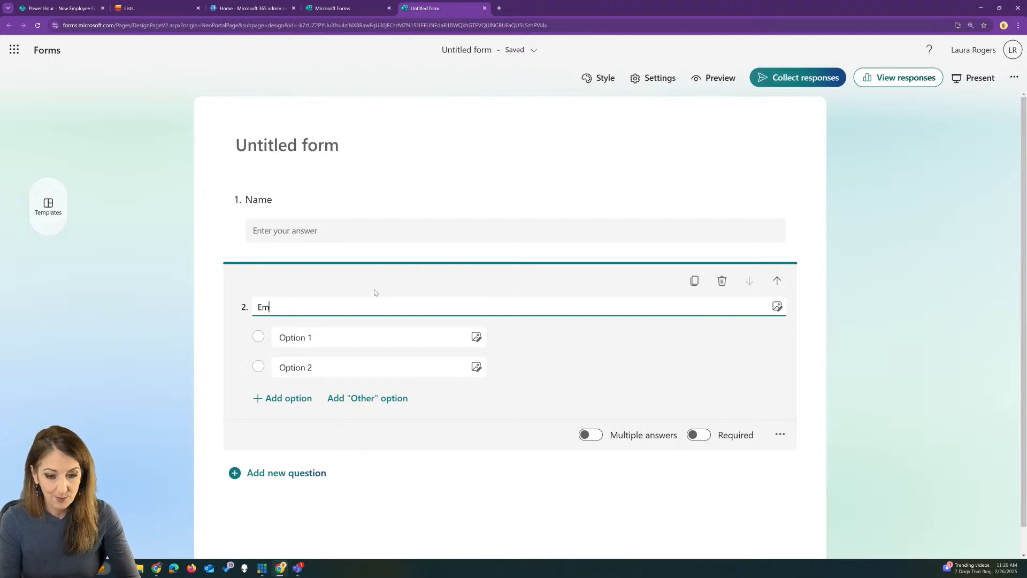
text(ployee type)
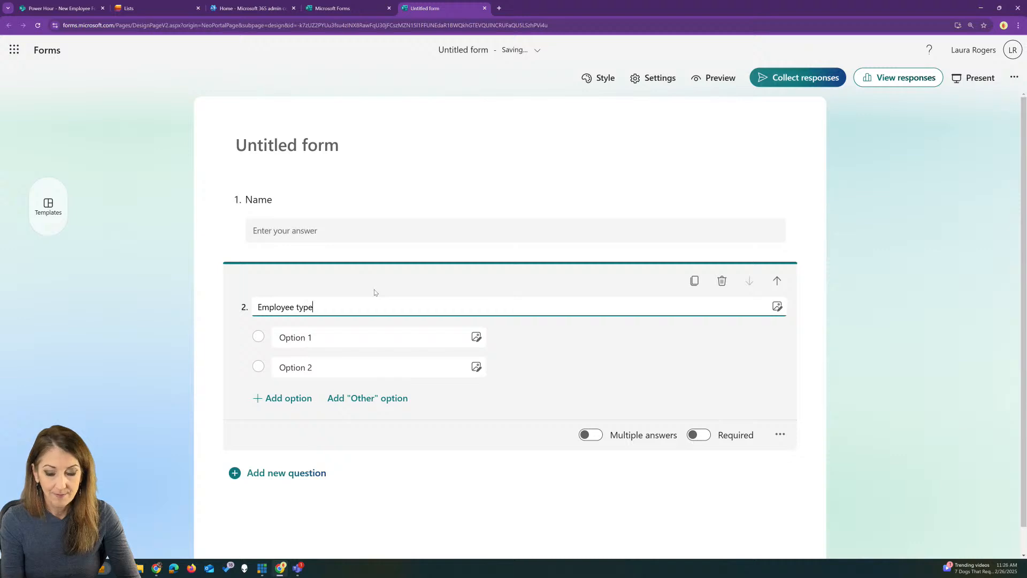
click(373, 335)
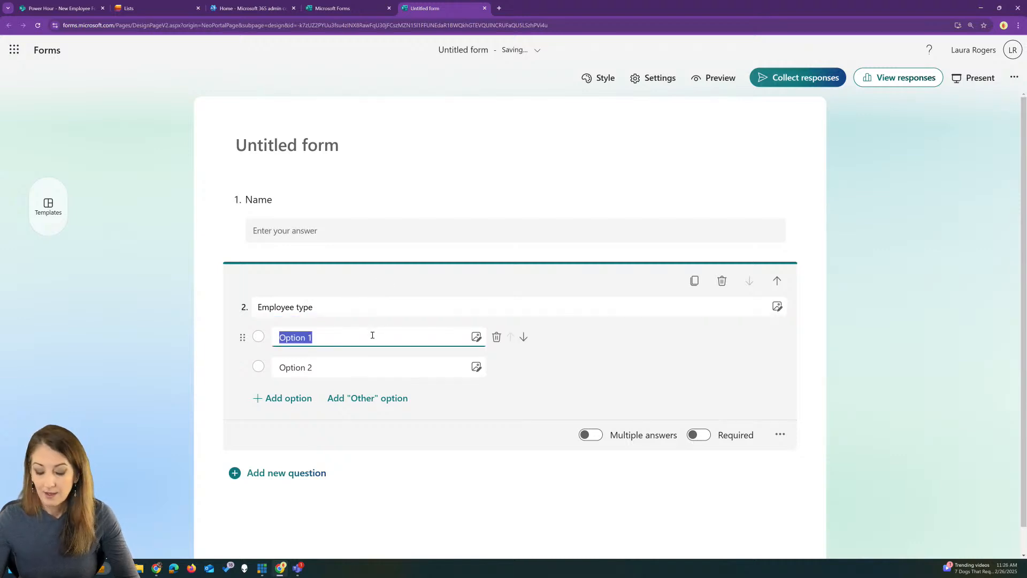
text(Contractor)
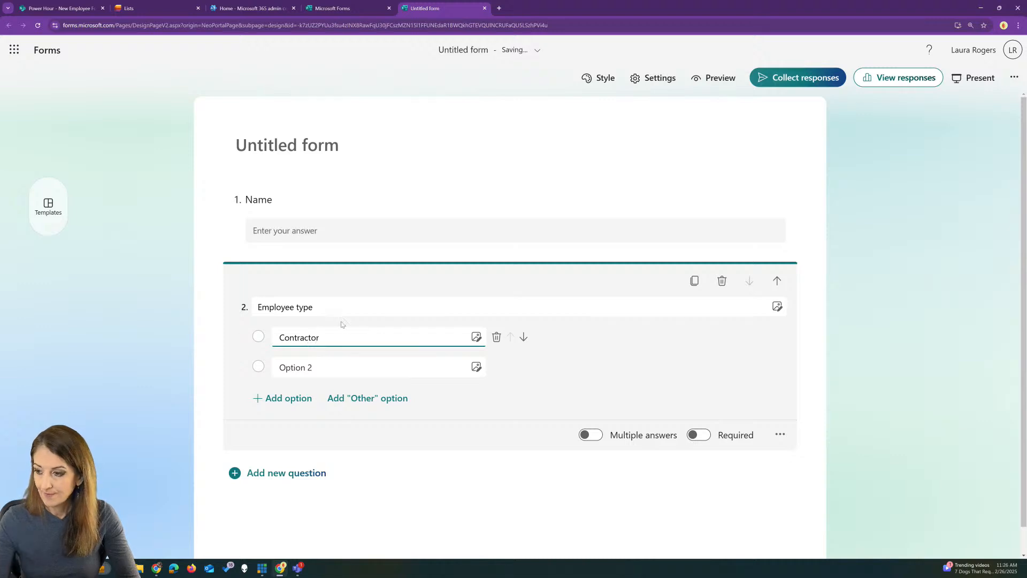
click(338, 365)
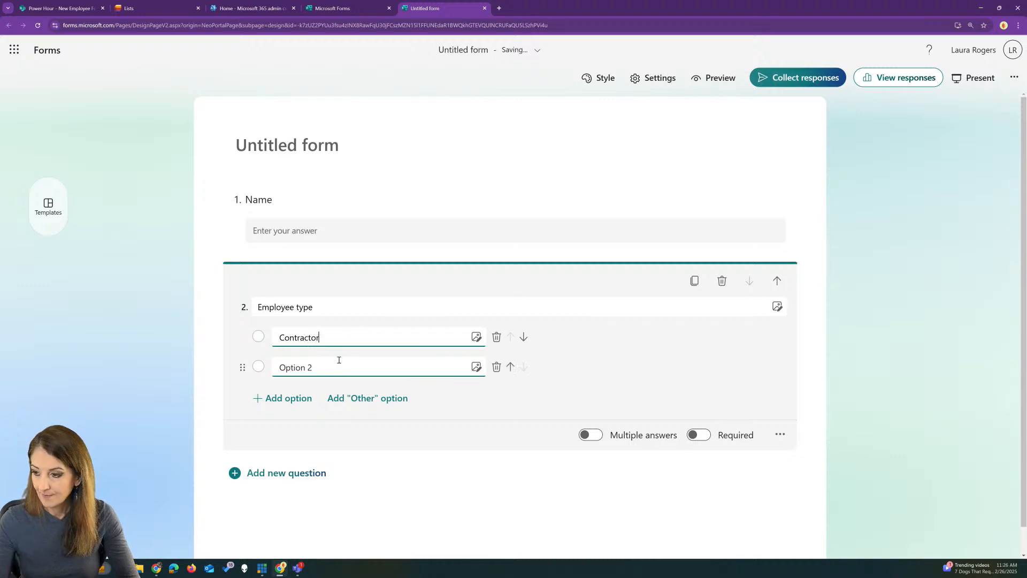
text(Full time)
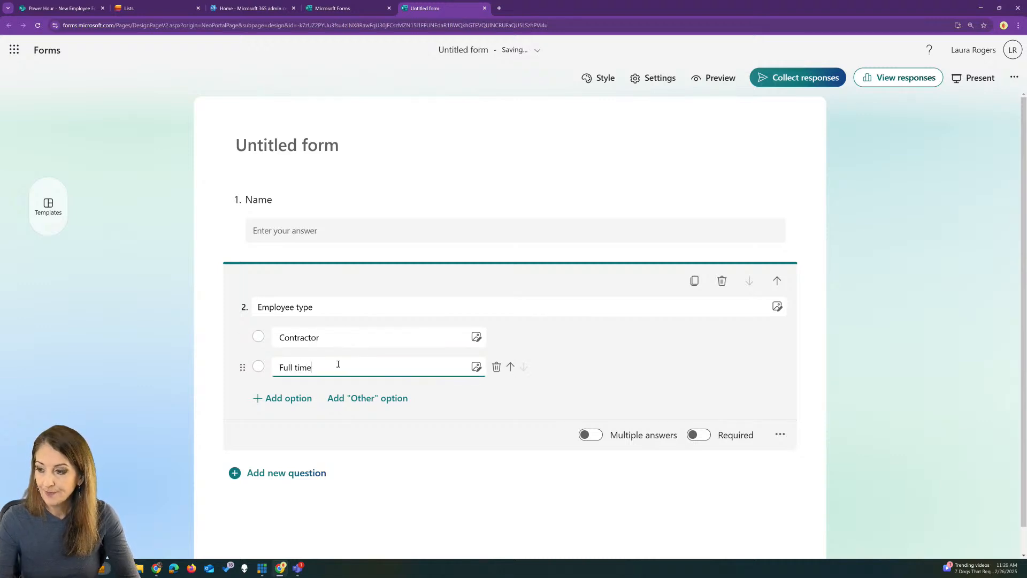
Add a text question titled Contracting company below the Employee type question.
click(307, 474)
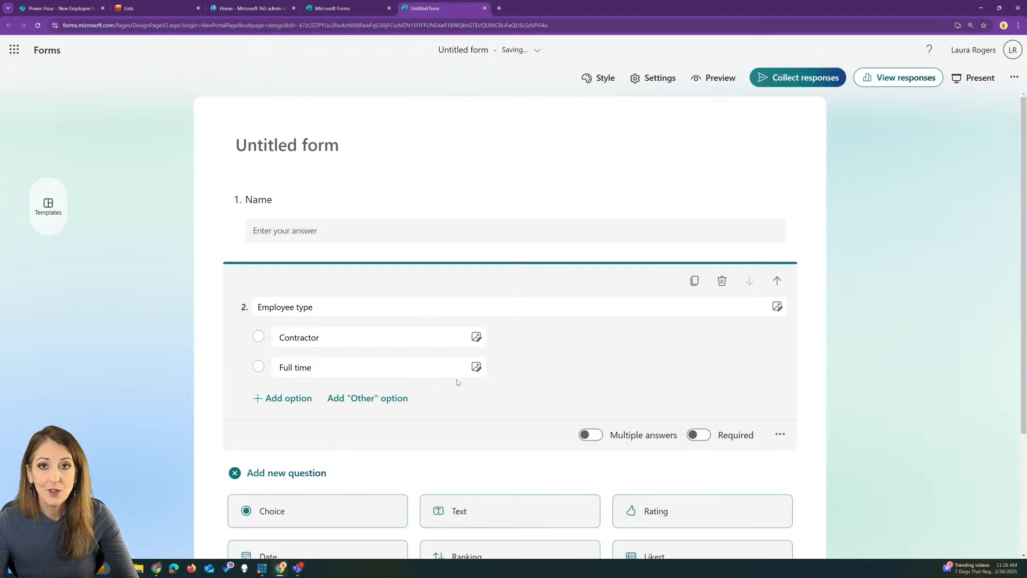
scroll(407, 385, down, 1)
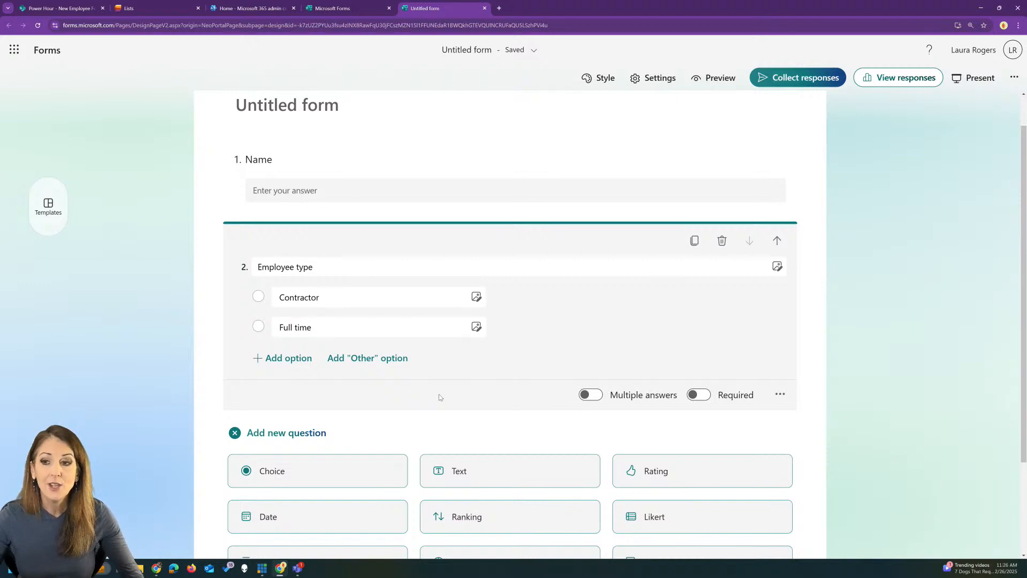
click(480, 478)
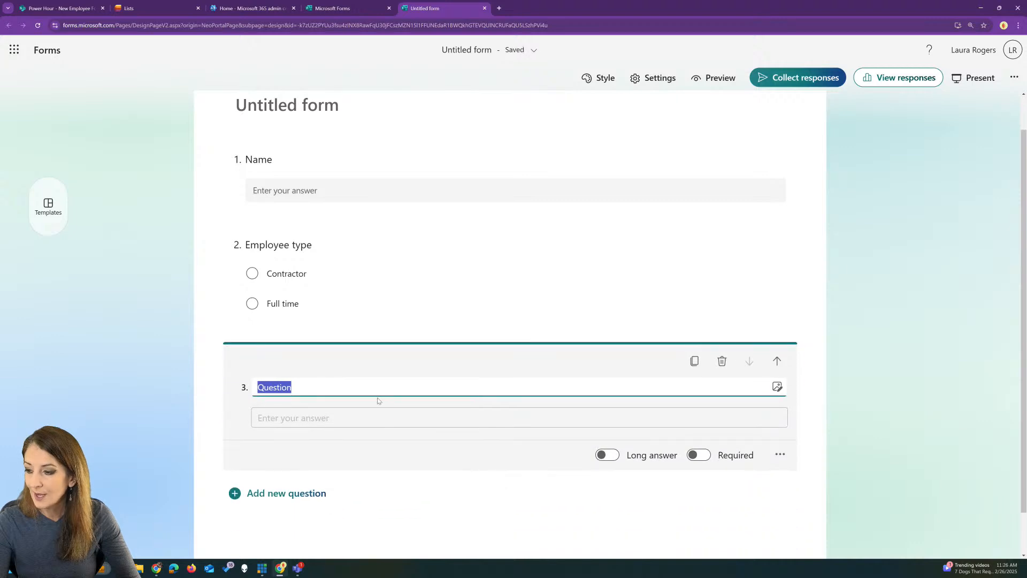
text(Contracting company)
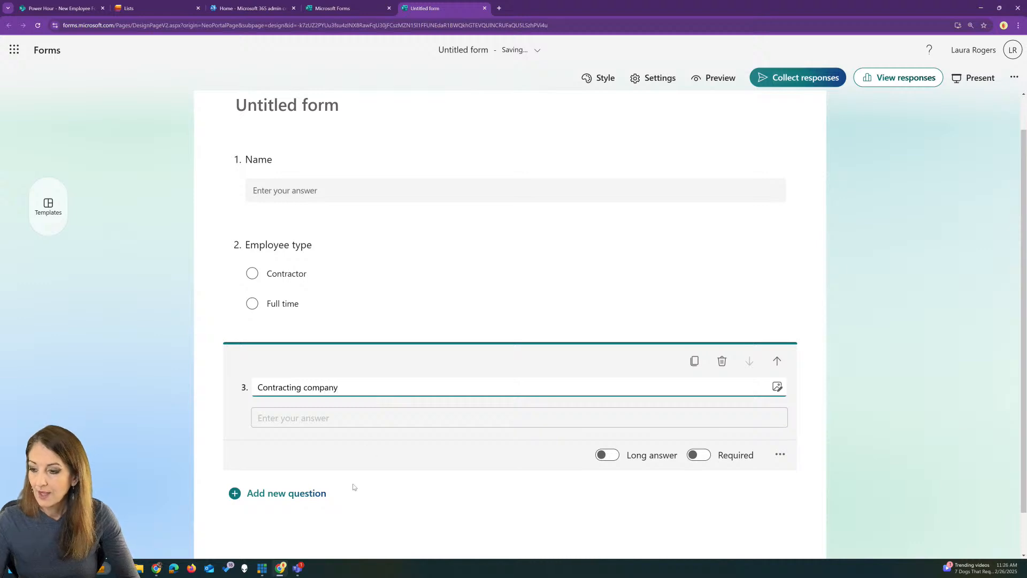
Add a choice question titled Dept with the options IT and HR.
click(297, 495)
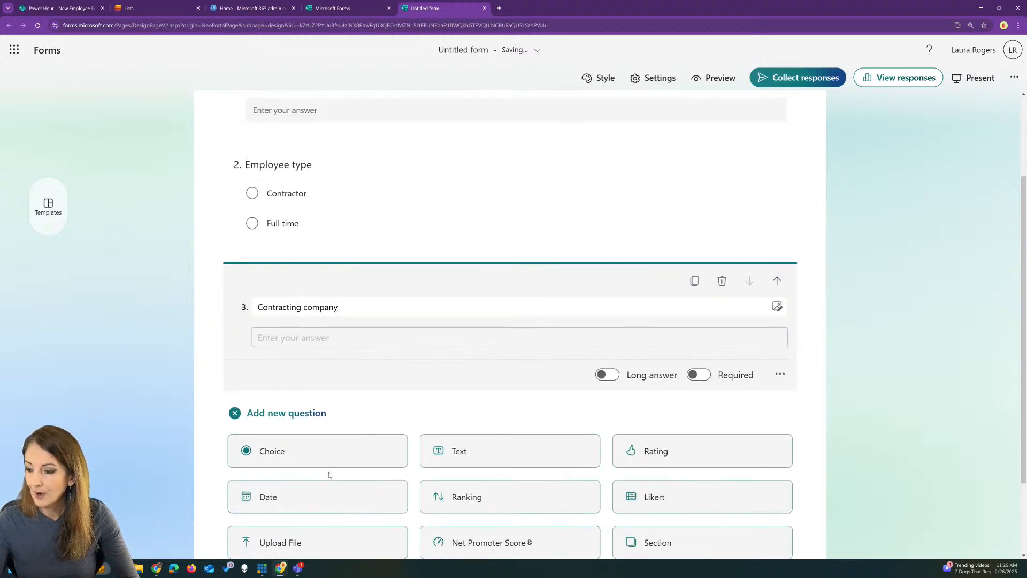
click(322, 454)
text(Dept)
click(390, 417)
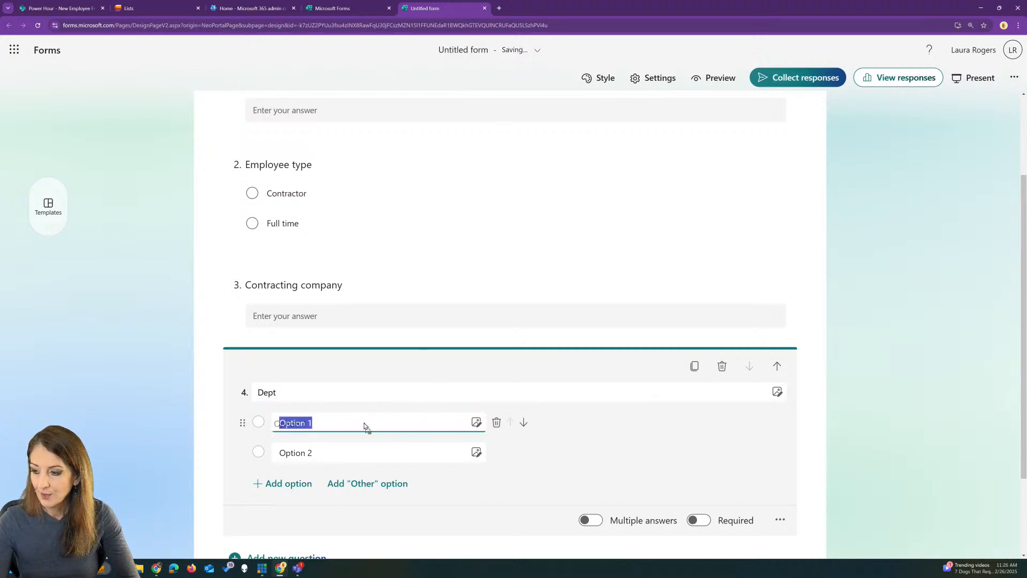
text(IT)
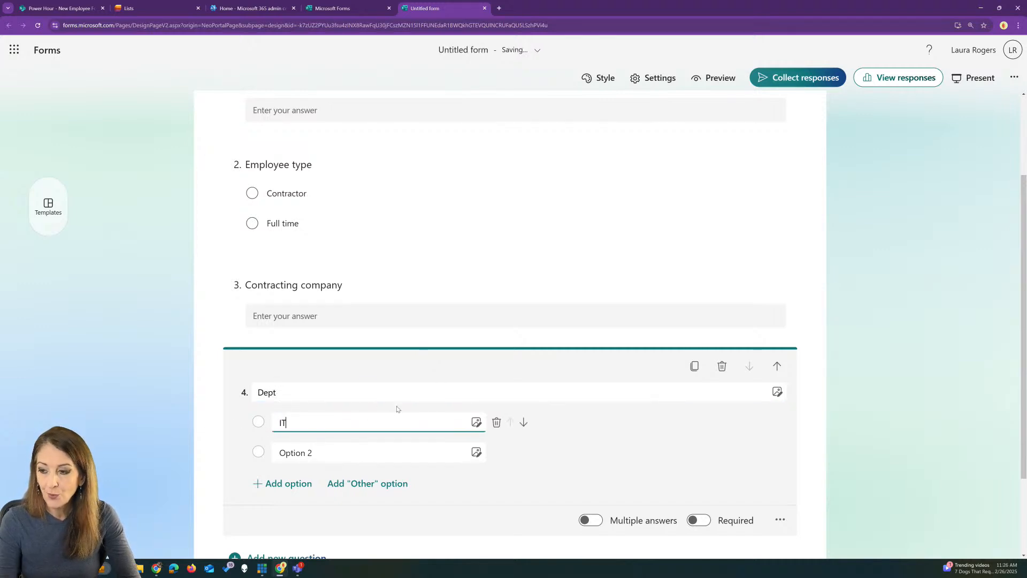
click(367, 452)
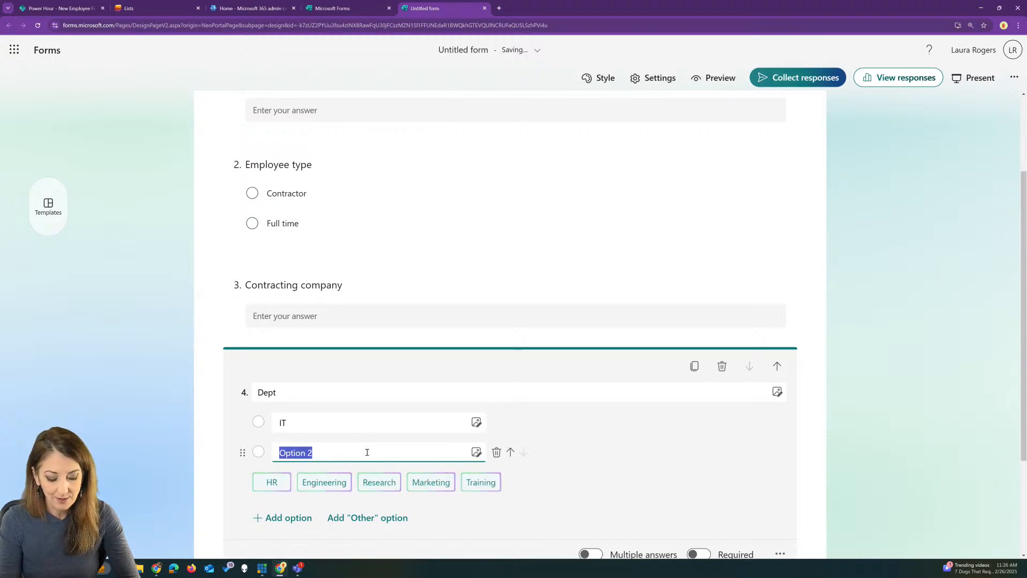
text(HR)
click(871, 384)
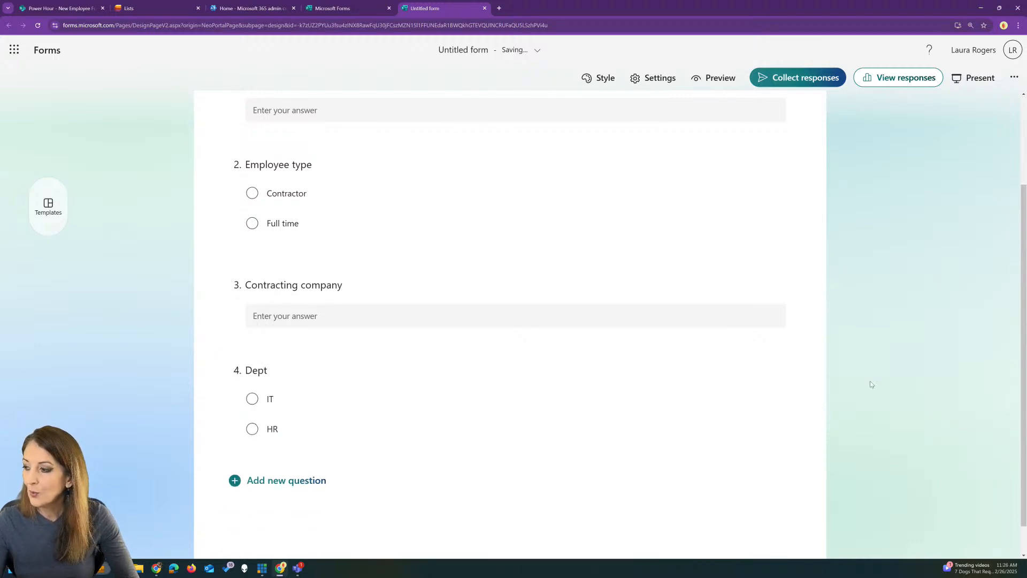
Add branching to Employee type so Contractor goes to Contracting company and Full time goes to Dept.
scroll(846, 340, up, 3)
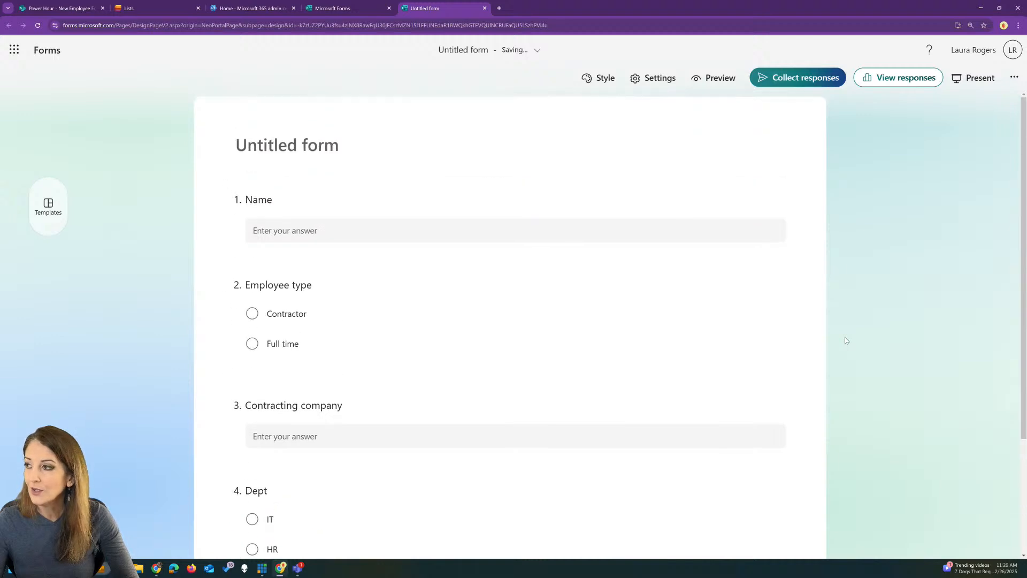
scroll(846, 341, down, 3)
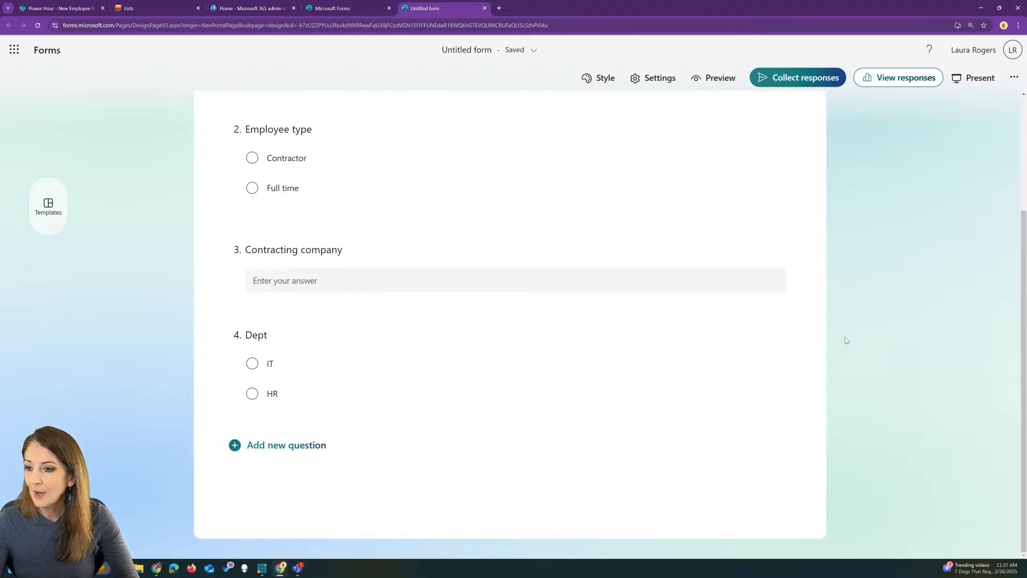
scroll(847, 340, up, 3)
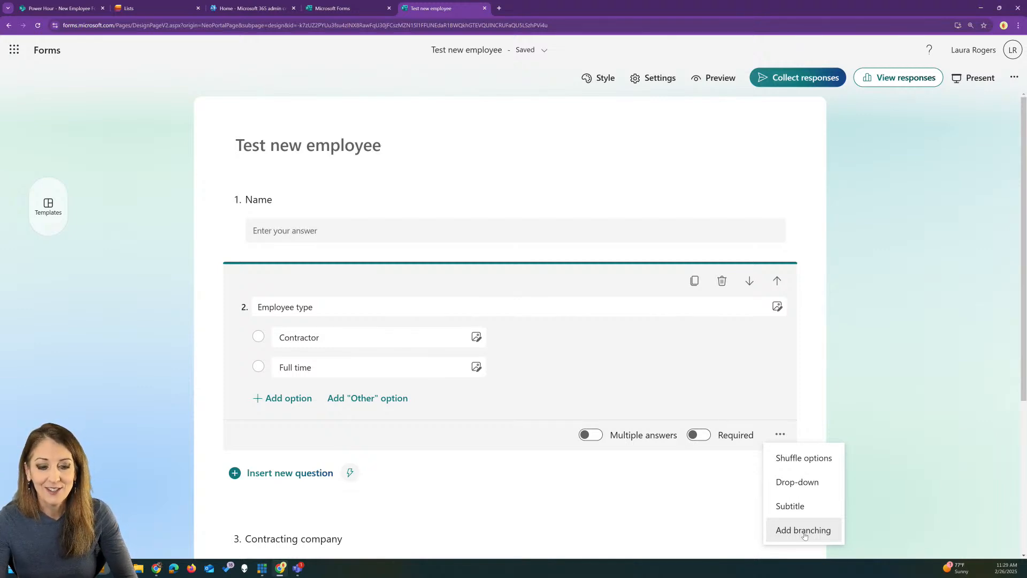
click(805, 530)
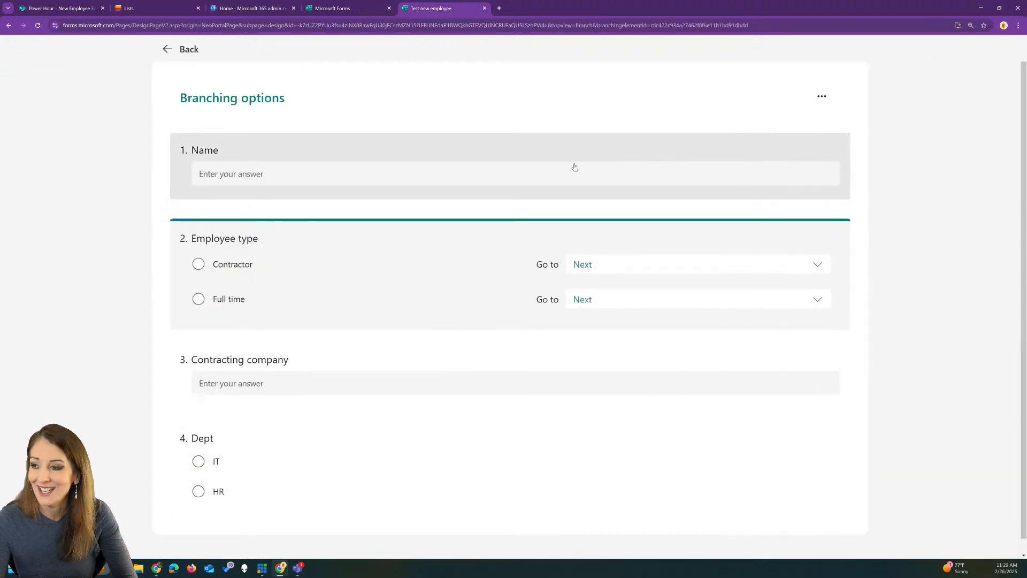
click(589, 271)
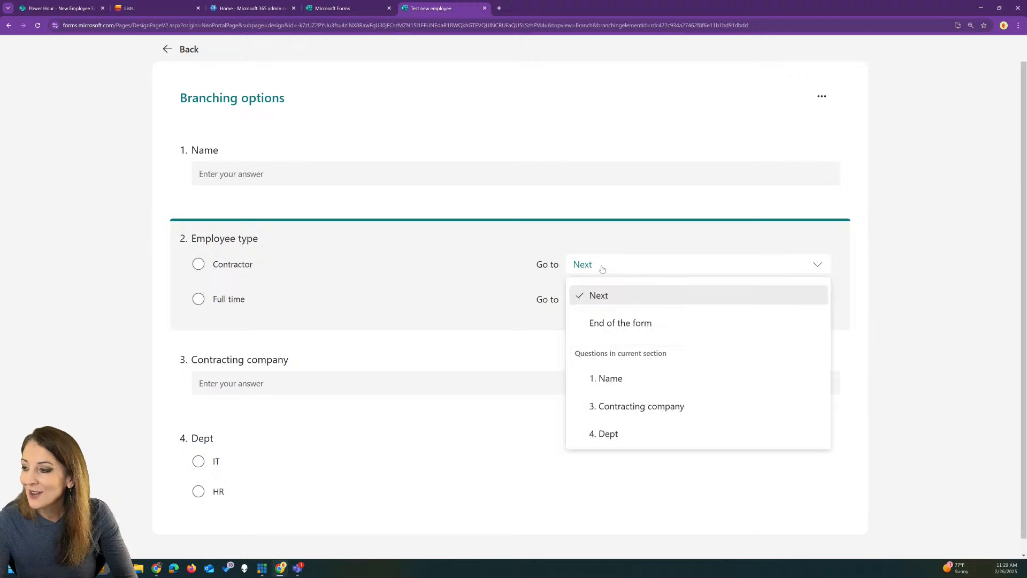
click(644, 408)
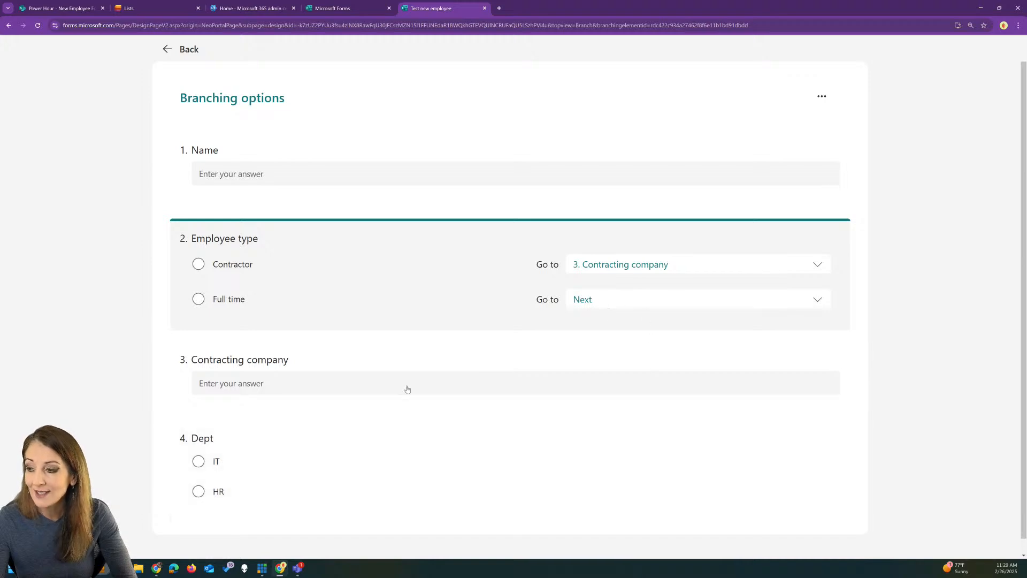
click(639, 307)
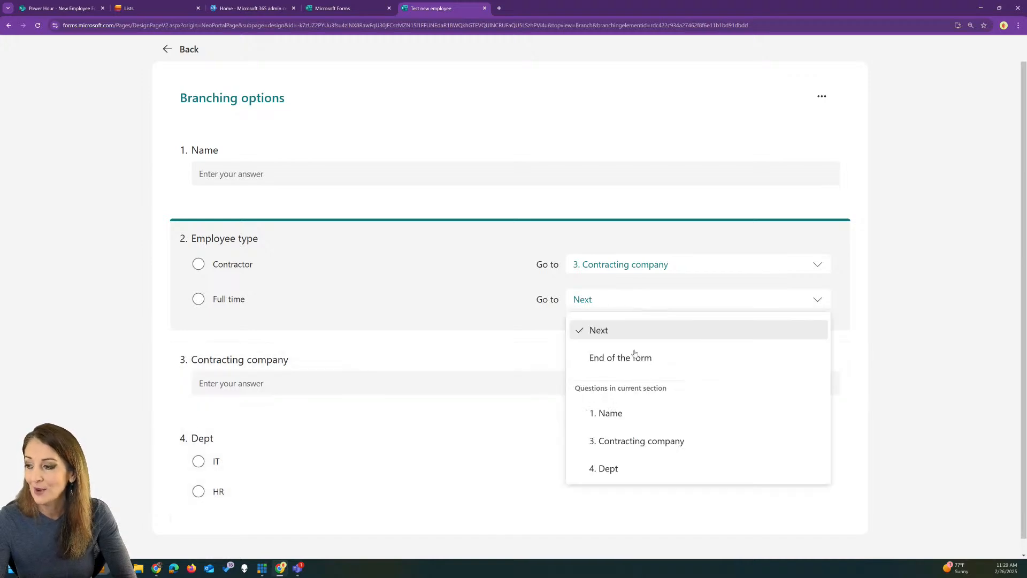
click(631, 468)
Branch the Contracting company question to the end of the form and return to the form editor.
click(451, 368)
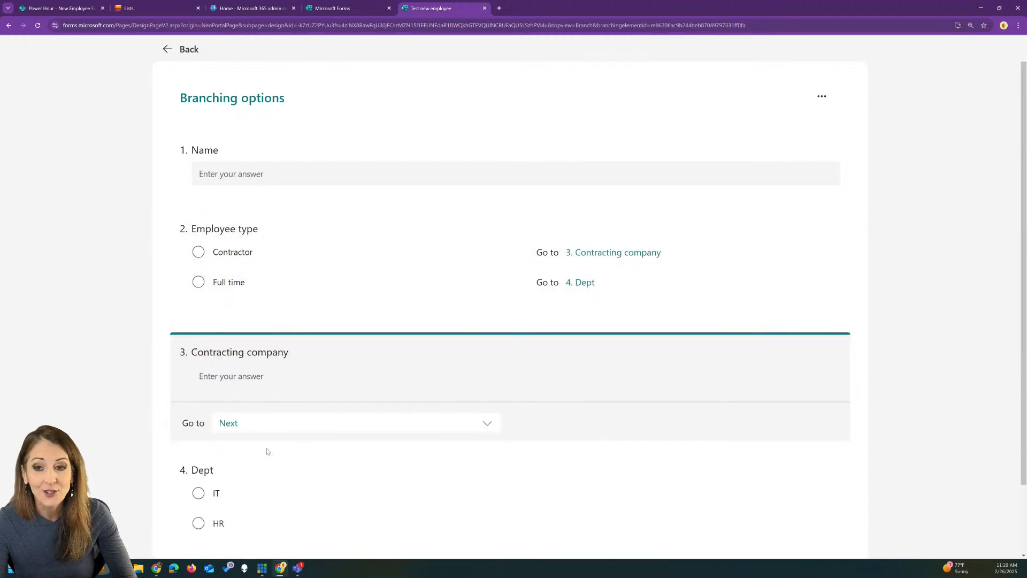
click(249, 426)
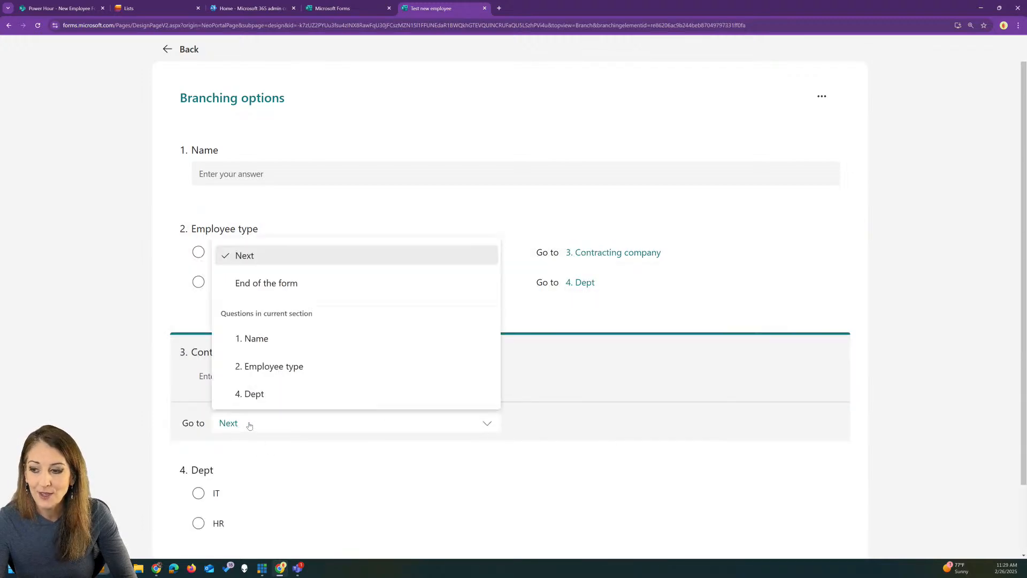
click(296, 286)
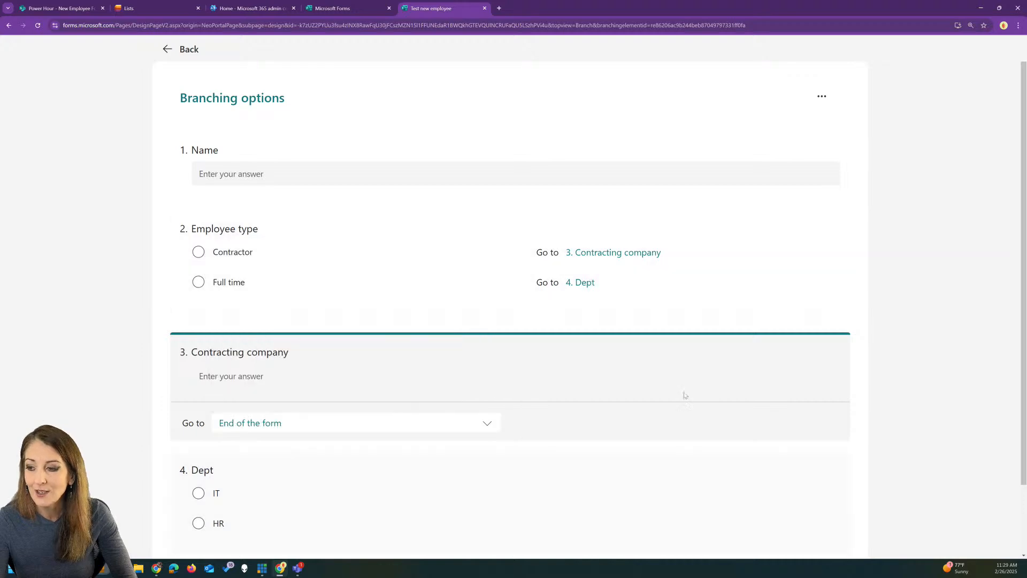
click(182, 49)
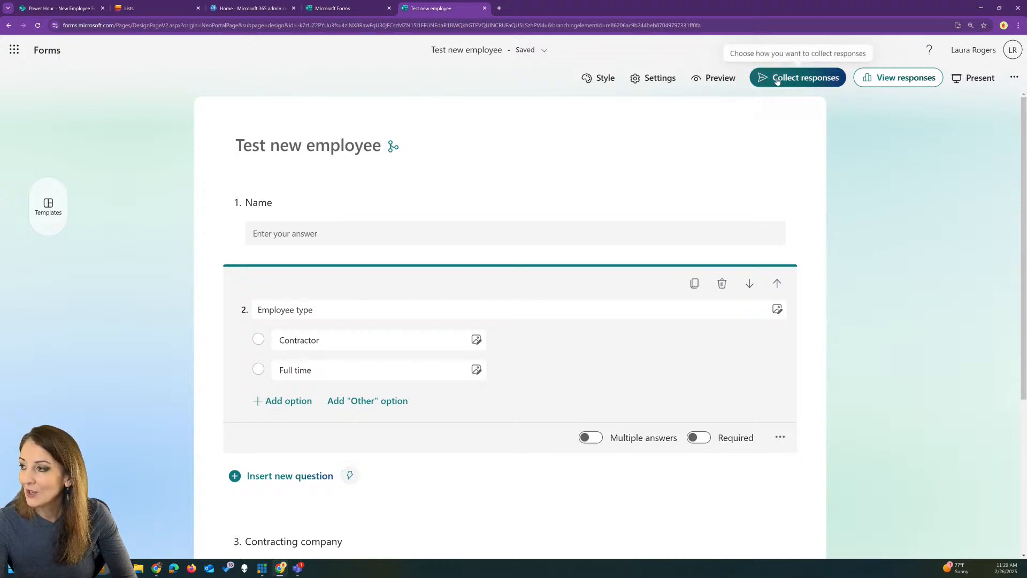
Preview the form with the name me, test Contractor and Full time in turn, and switch back to the New Employee Form list.
click(715, 82)
click(310, 231)
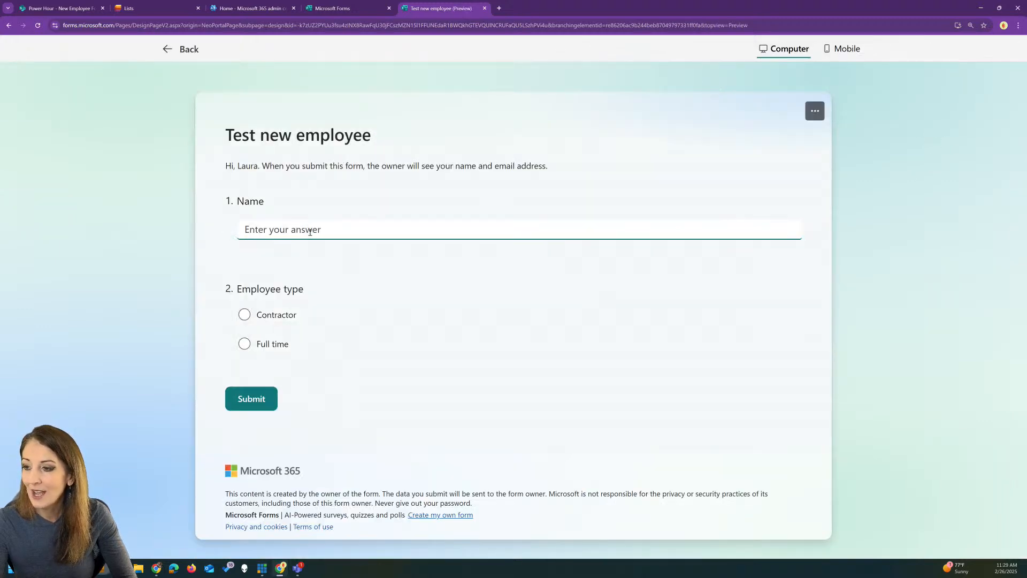
text(me)
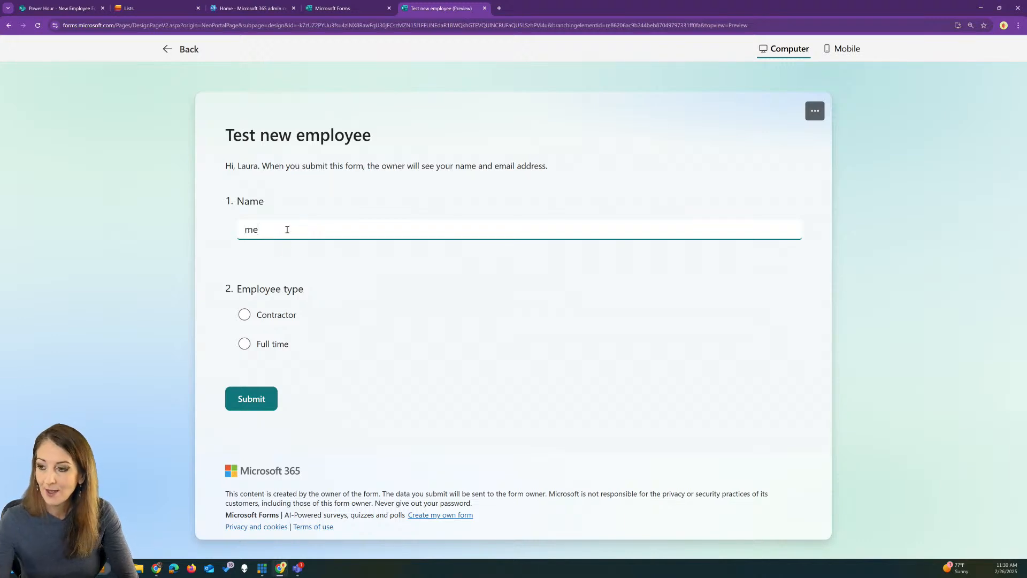
click(245, 315)
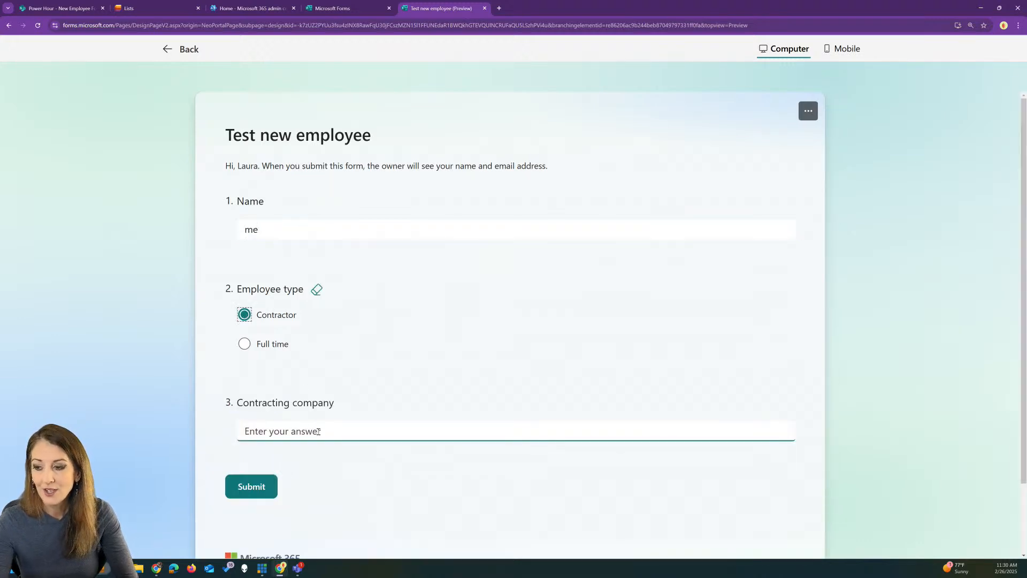
click(244, 344)
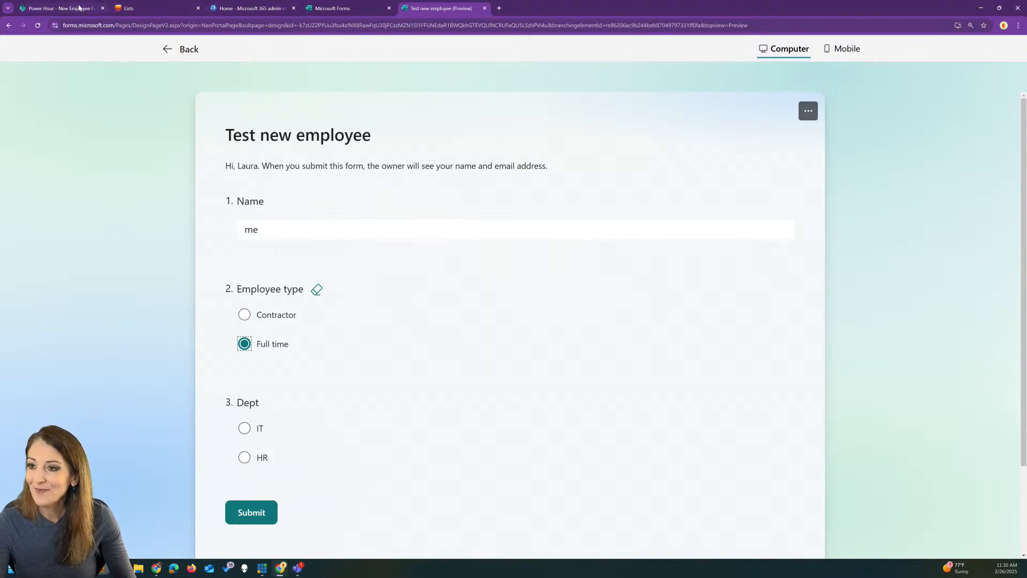
click(87, 9)
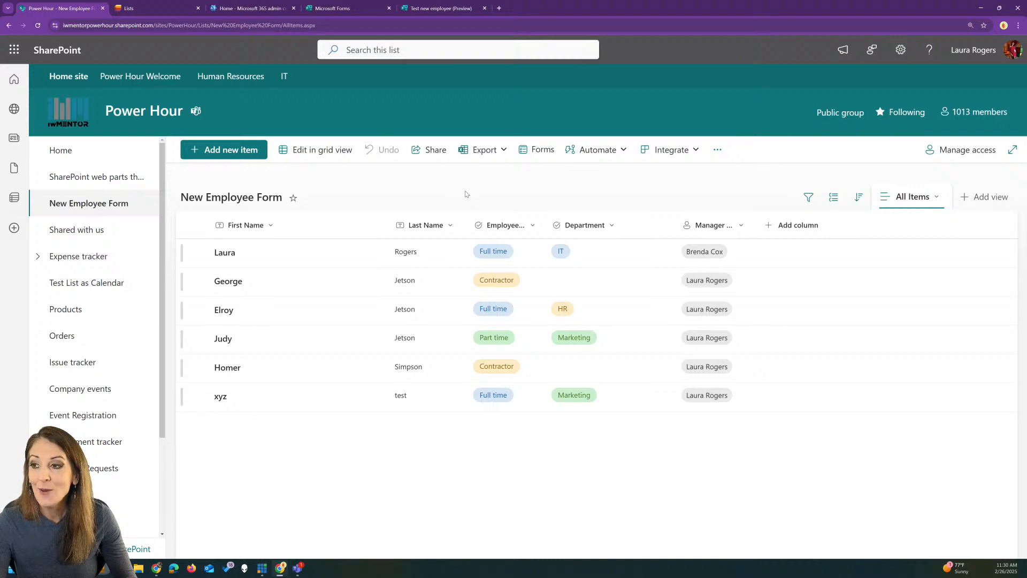
Open the New Employee Form list's form for customization in Power Apps.
click(541, 150)
click(808, 164)
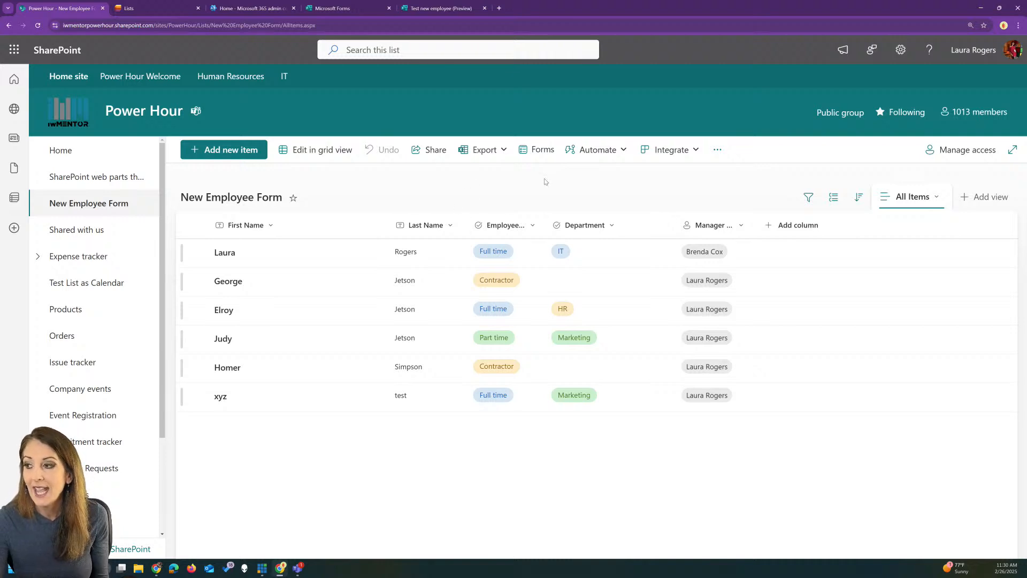
click(676, 152)
mouse_move(677, 177)
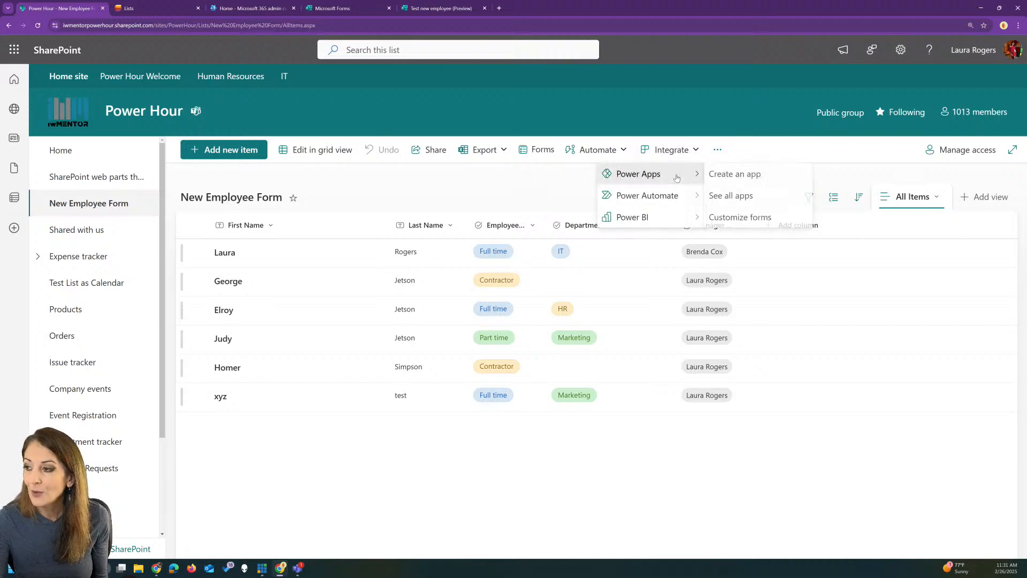
click(755, 218)
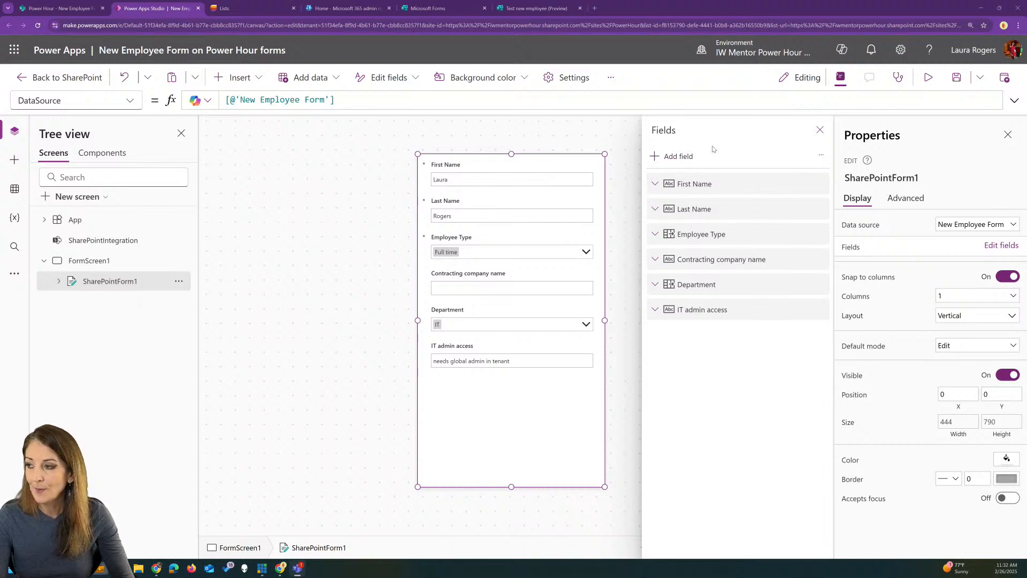
Add the IT software needed and Work location fields to the form.
click(672, 157)
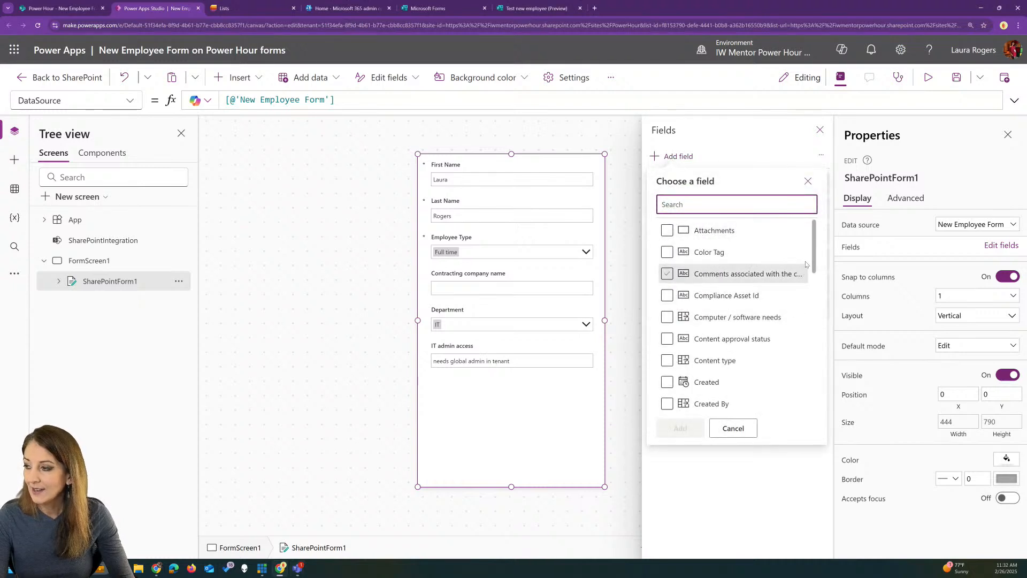
scroll(818, 257, down, 3)
scroll(822, 290, down, 3)
scroll(829, 341, down, 1)
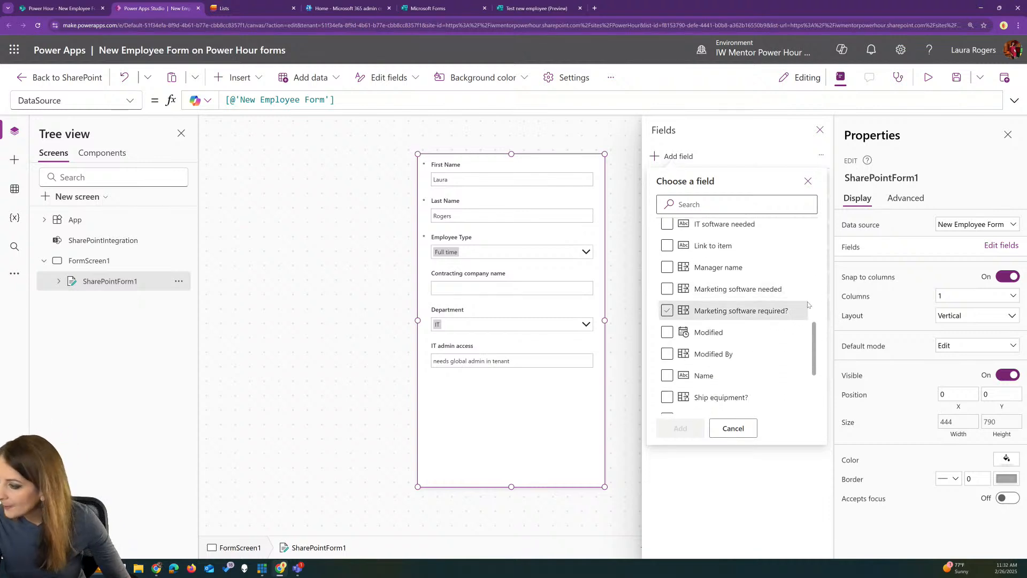
click(667, 225)
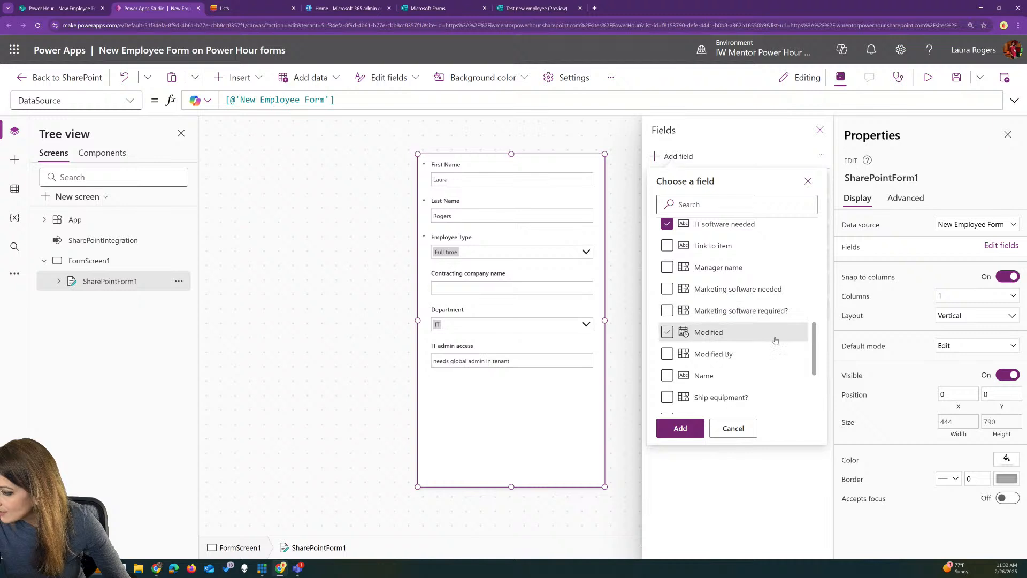
scroll(816, 345, down, 2)
scroll(818, 366, down, 1)
scroll(819, 374, up, 3)
scroll(818, 383, down, 3)
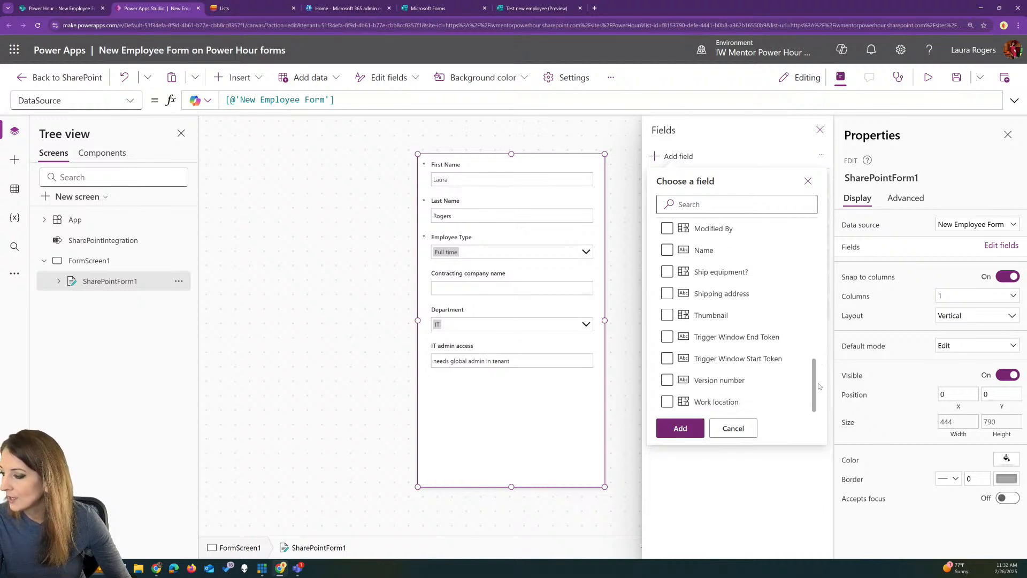
click(668, 402)
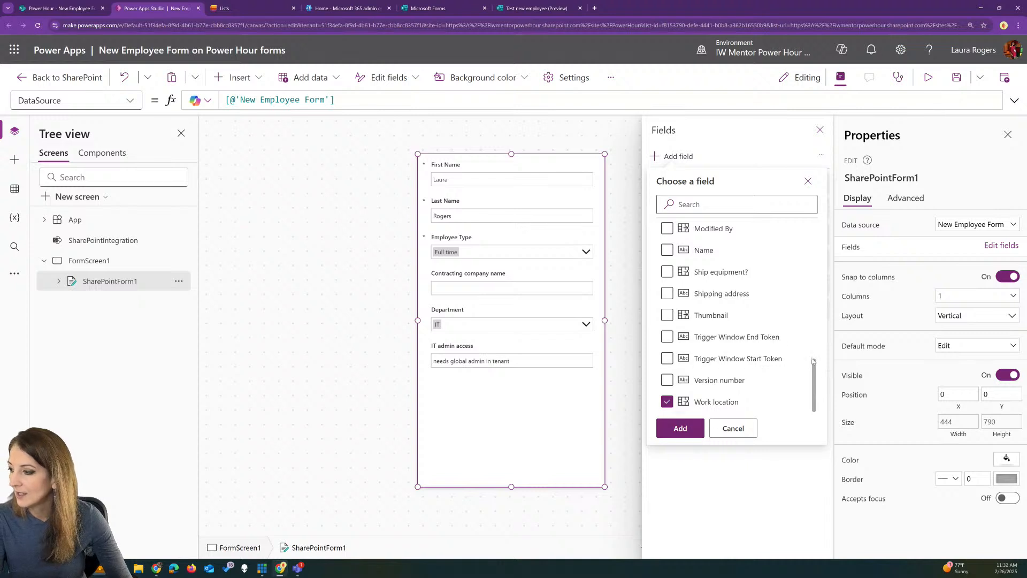
click(687, 431)
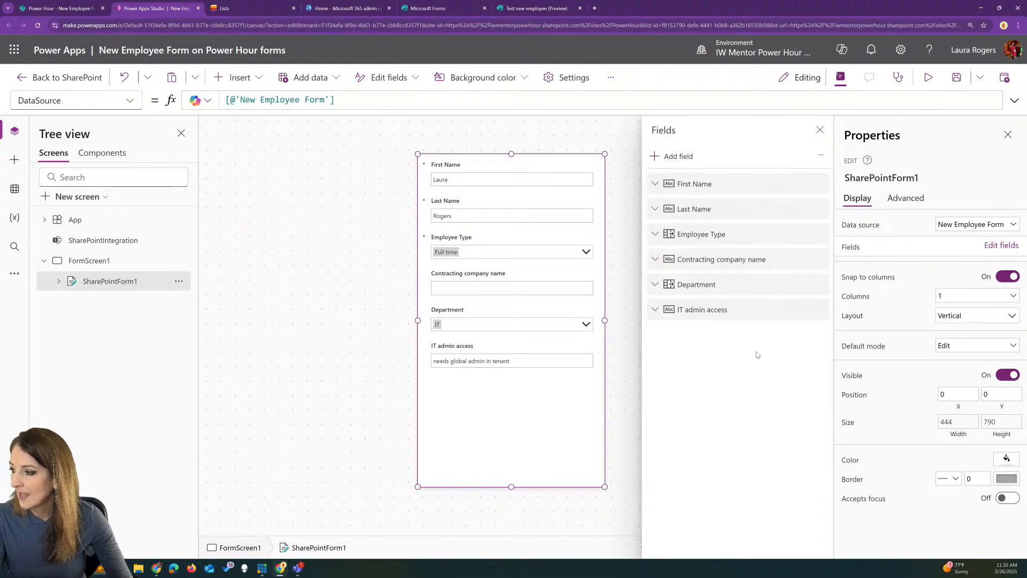
Change the form's display orientation to Landscape, apply the change and close the settings.
click(570, 78)
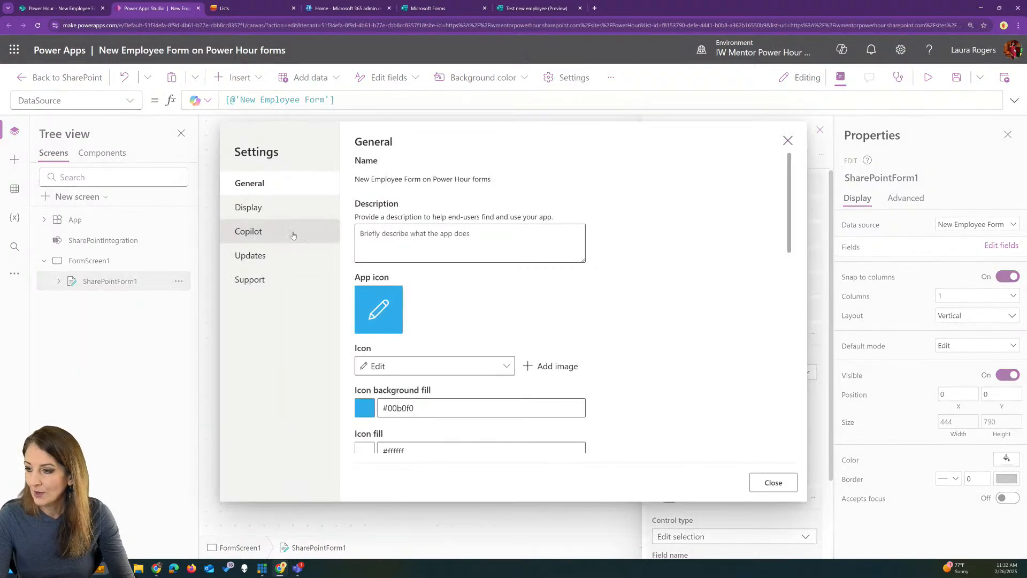
click(248, 208)
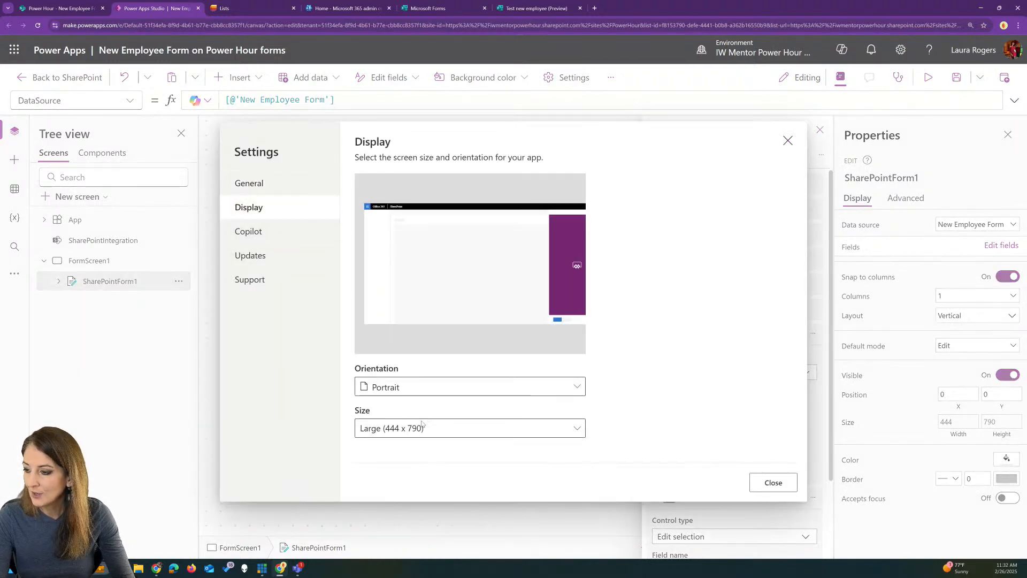
click(419, 389)
click(419, 406)
click(527, 345)
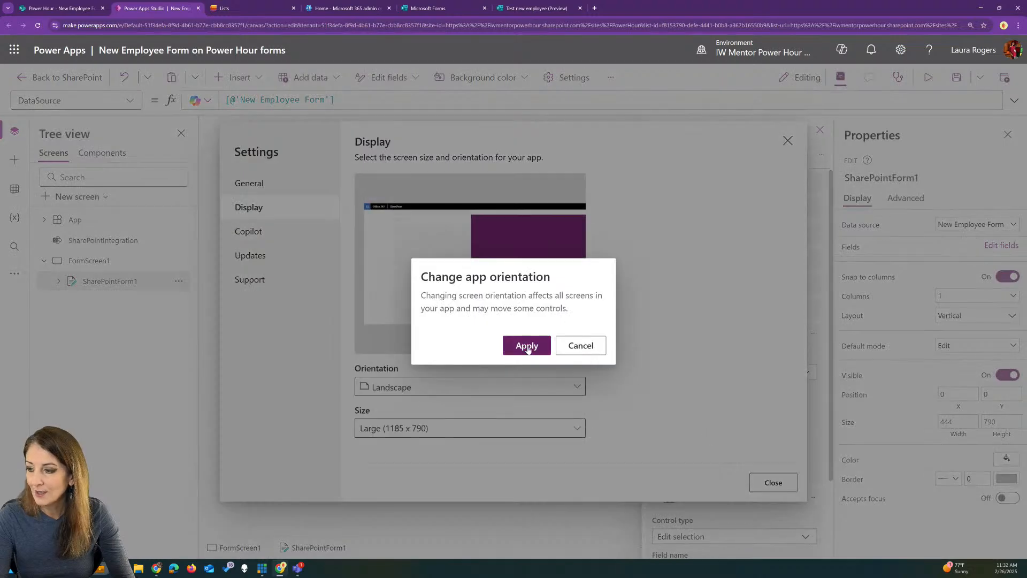
click(773, 482)
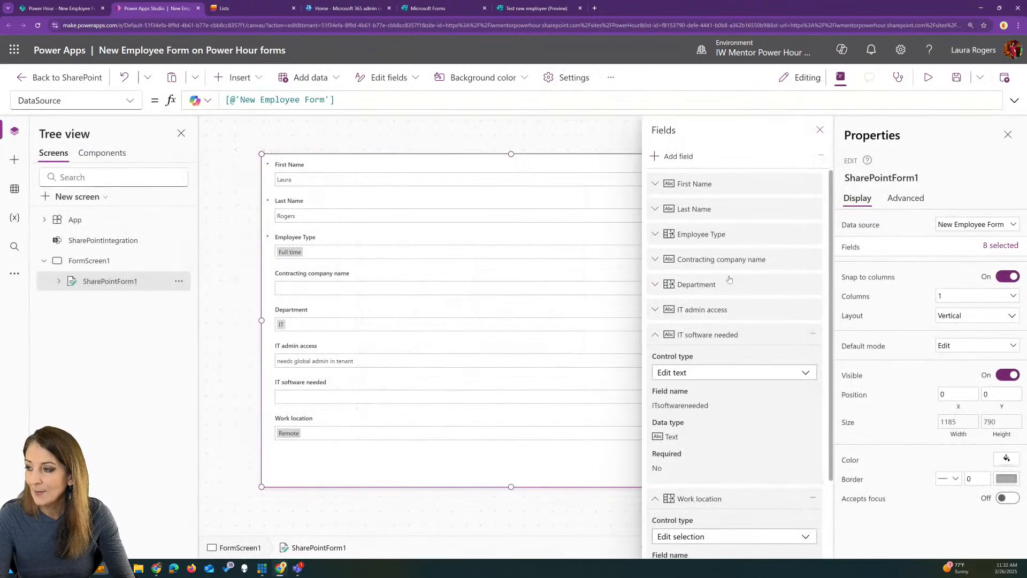
Close the field list and set the form's layout to 2 columns.
click(821, 130)
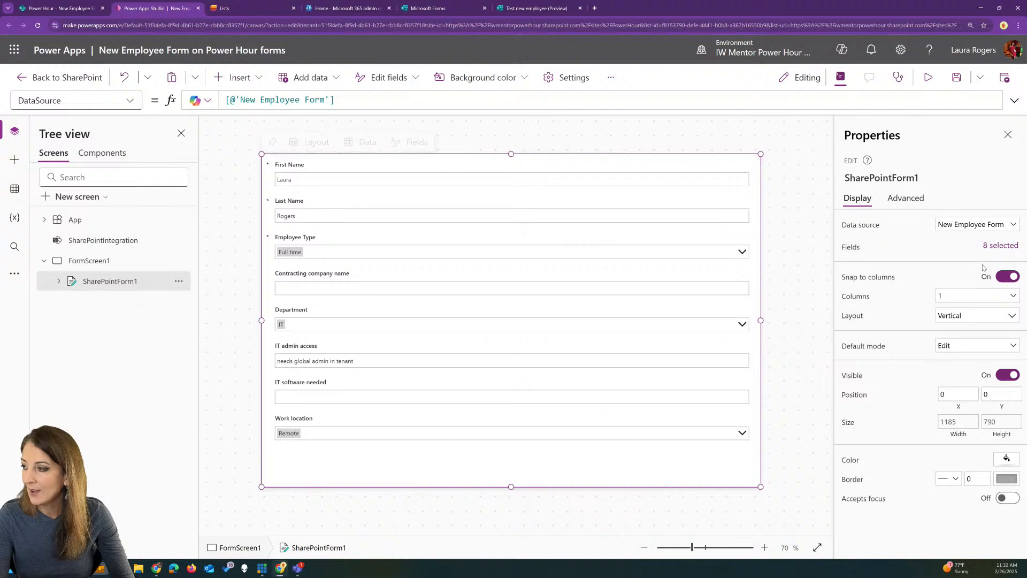
click(985, 300)
click(945, 318)
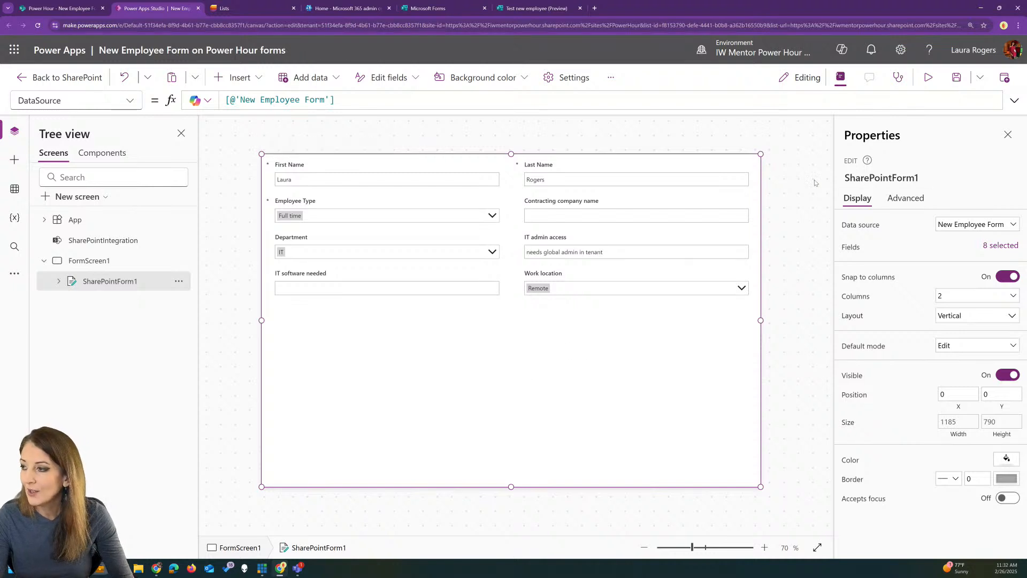
Add the Computer / software needs, Manager name, Marketing software needed and Marketing software required? fields to the form.
click(415, 143)
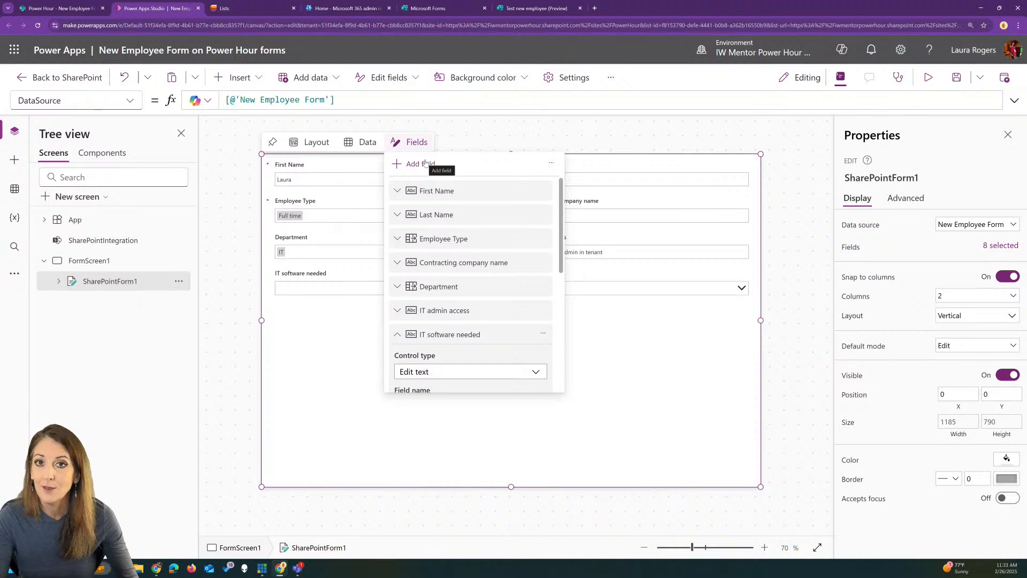
click(425, 163)
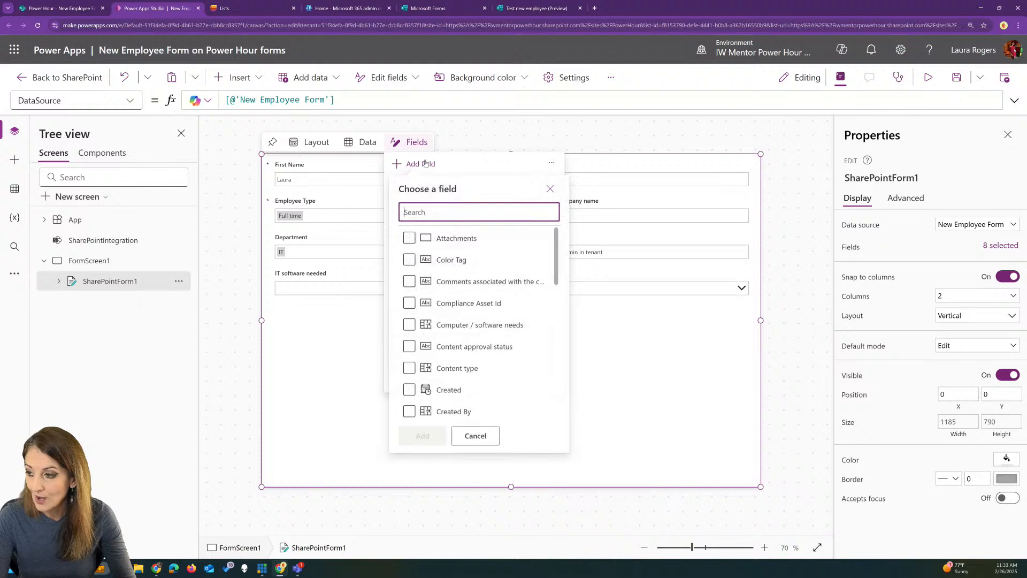
click(408, 325)
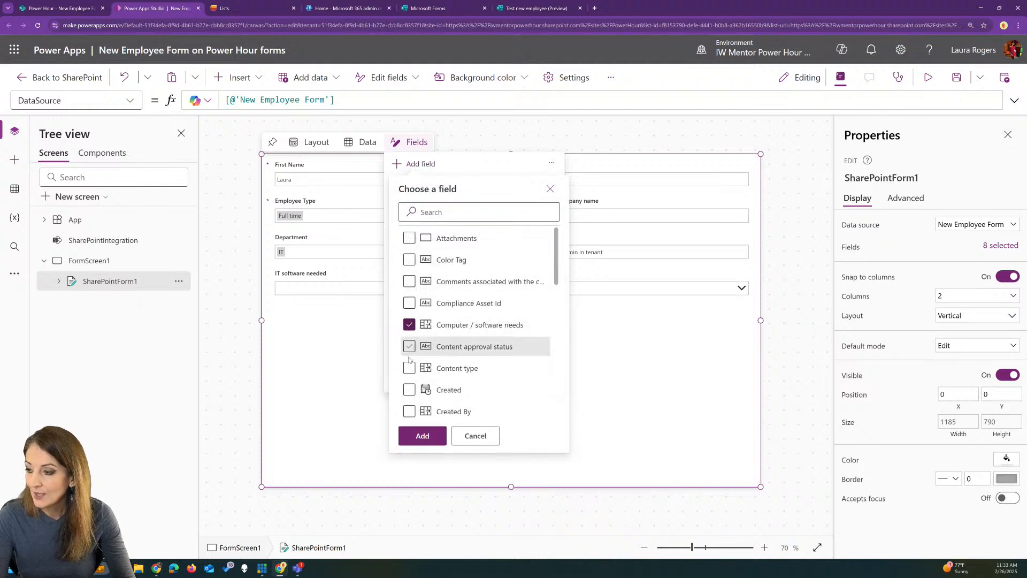
drag(557, 266, 569, 365)
click(410, 303)
click(410, 303)
click(409, 325)
click(409, 346)
click(423, 436)
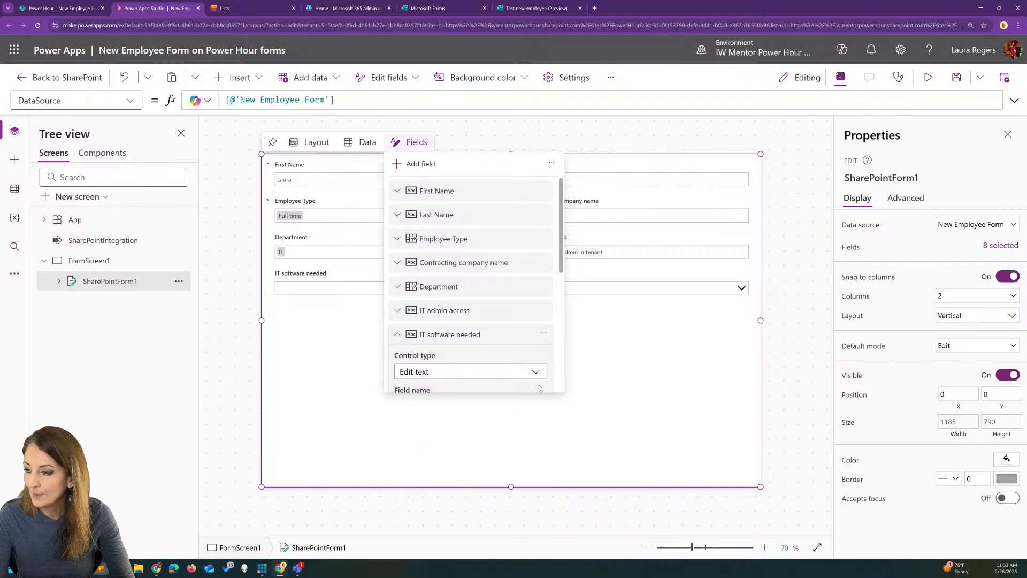
click(592, 432)
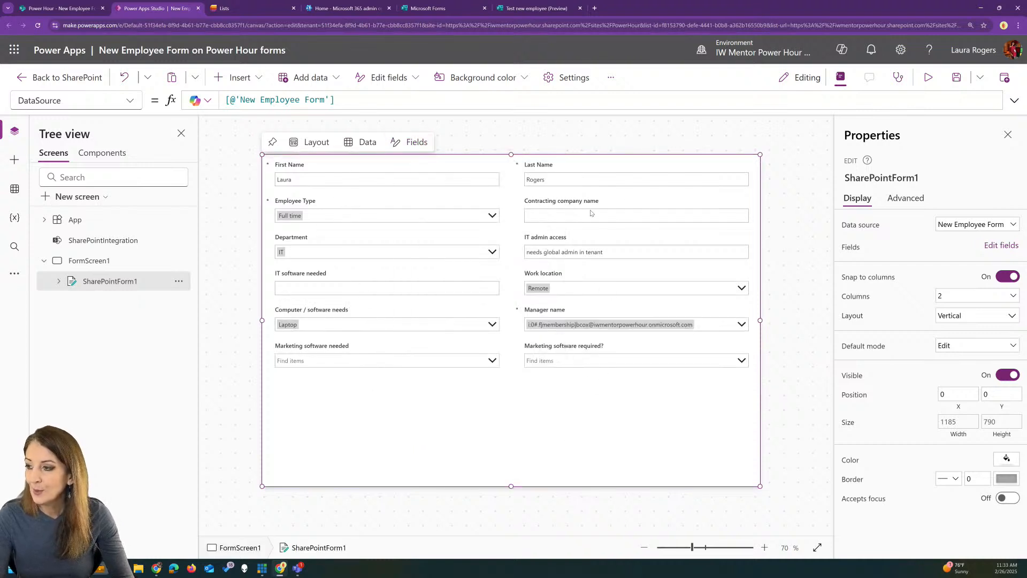
Move the Computer / software needs card next to Department, ahead of IT admin access.
click(389, 251)
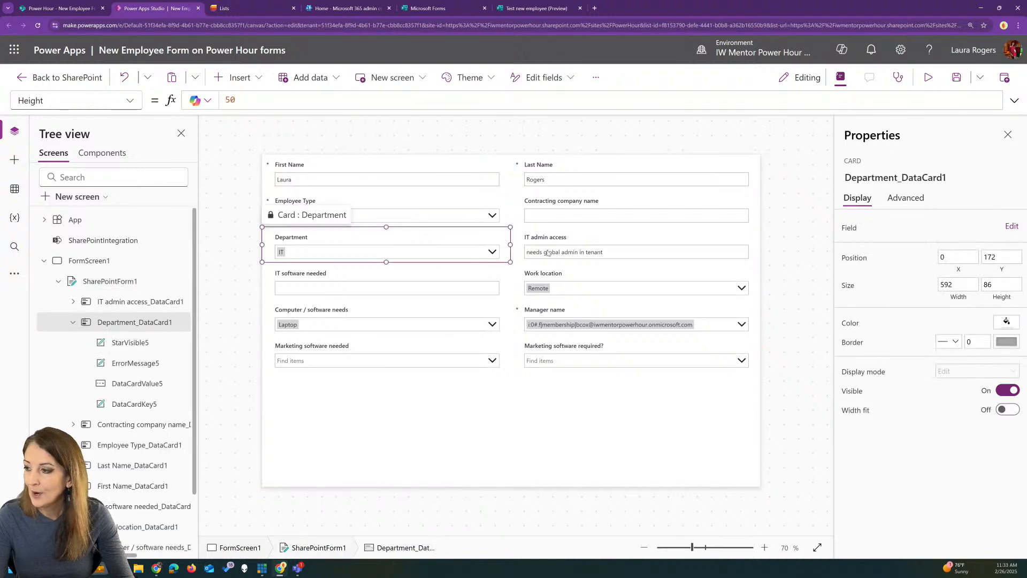
click(571, 248)
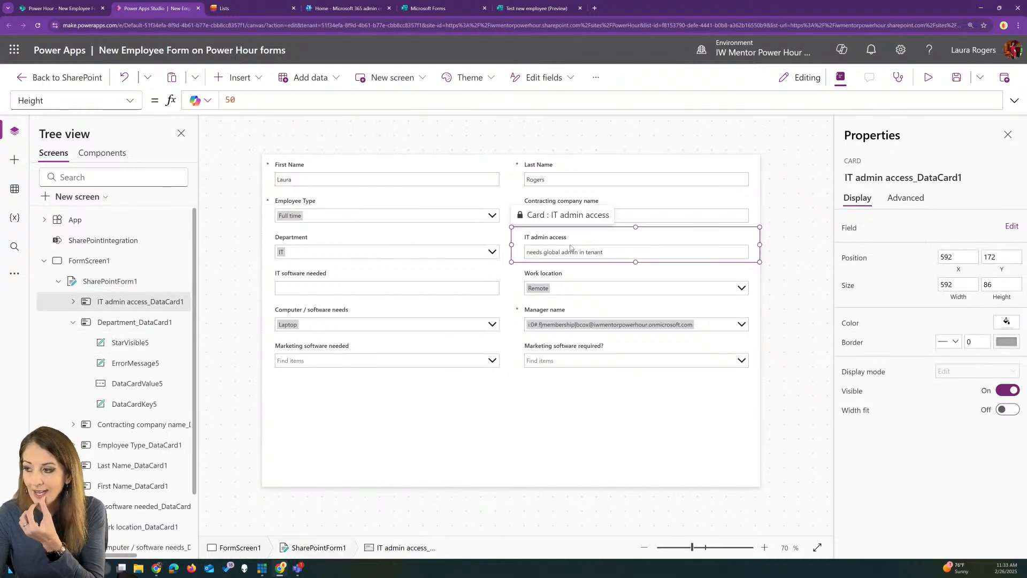
click(373, 282)
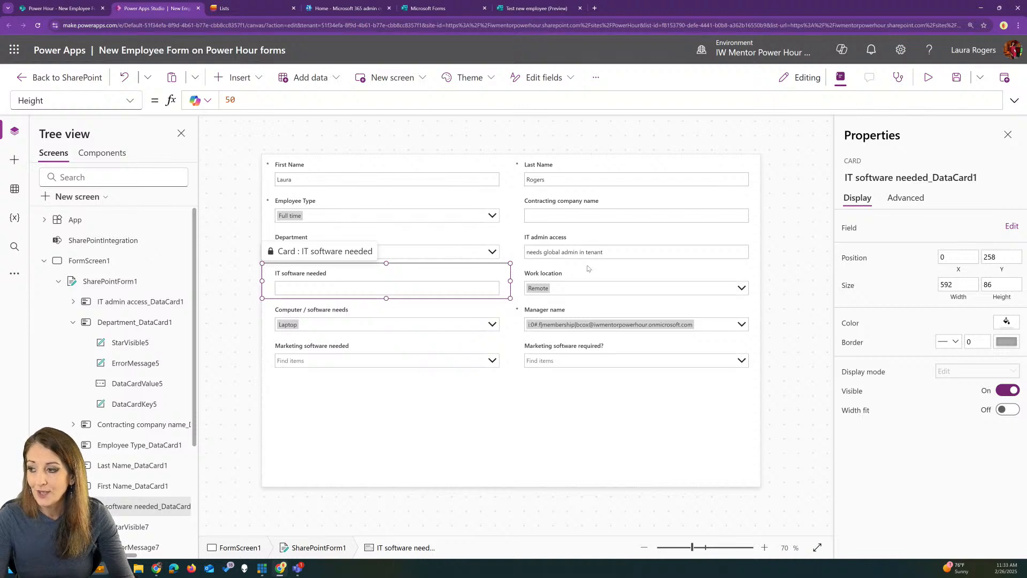
click(577, 278)
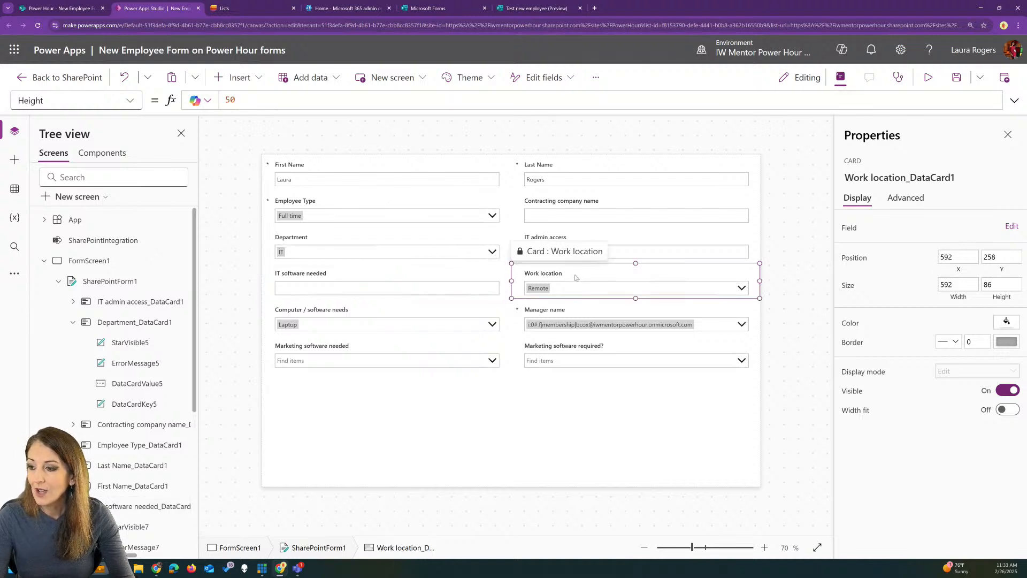
click(368, 317)
drag(356, 288, 520, 256)
drag(519, 255, 521, 255)
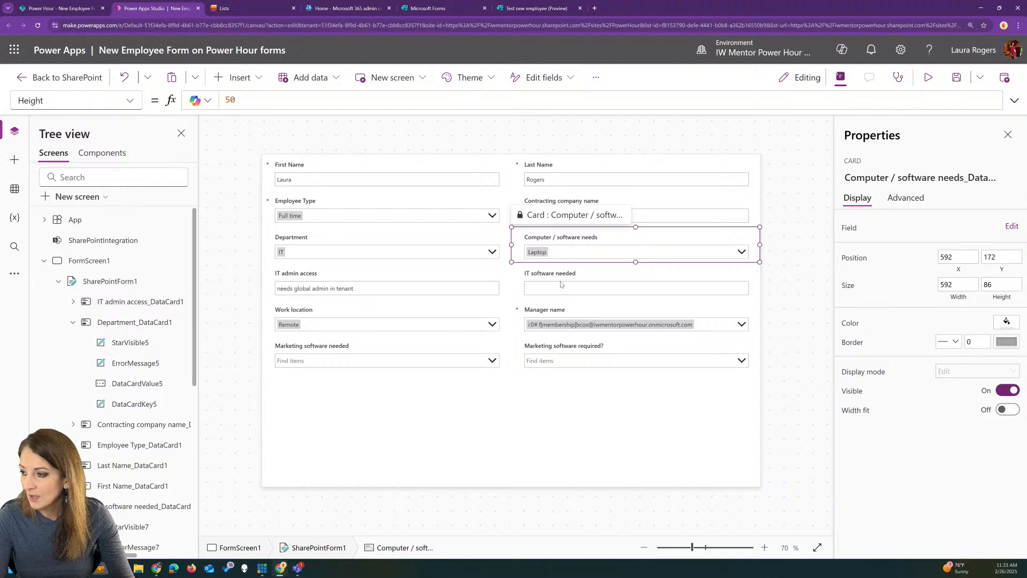
Reorder the cards so Marketing software needed and Marketing software required? share the row above Work location and Manager name.
click(551, 312)
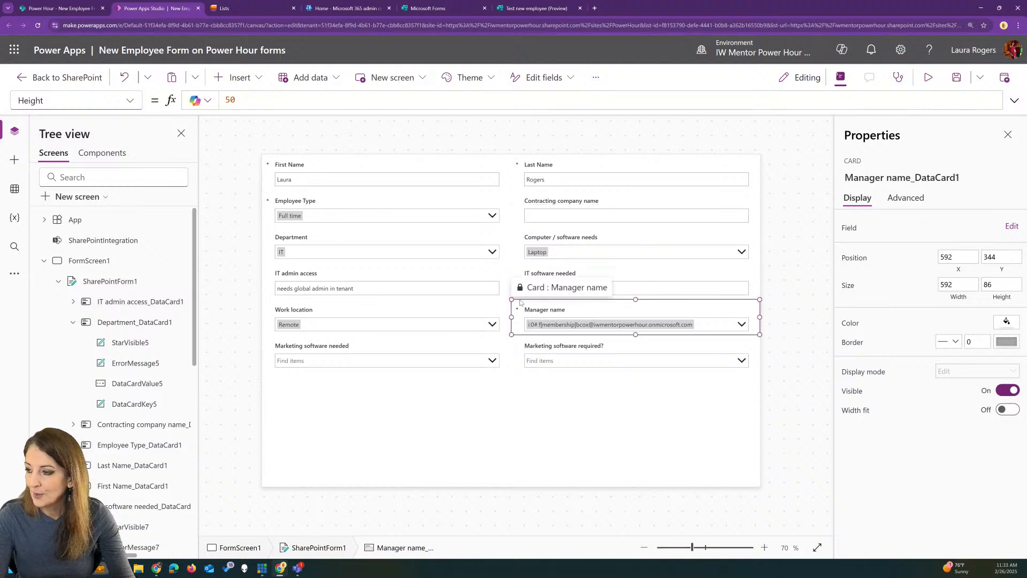
drag(756, 368, 672, 385)
click(352, 322)
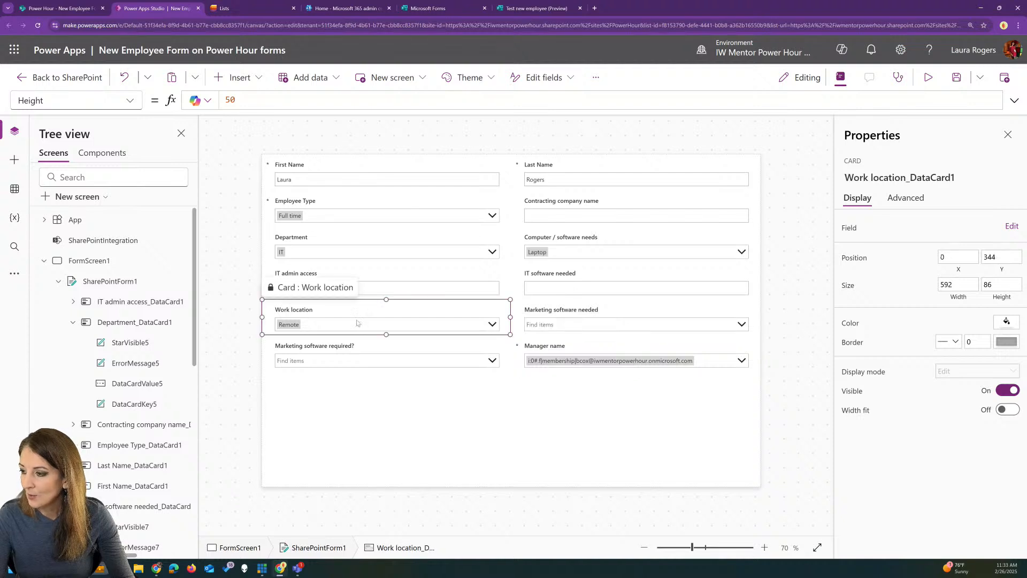
click(549, 315)
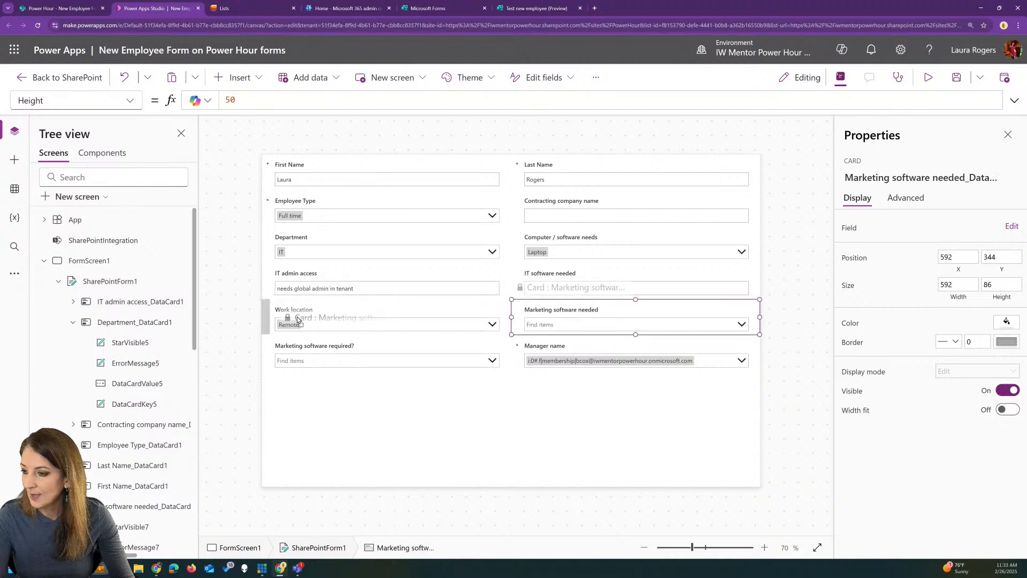
drag(297, 319, 297, 320)
click(604, 308)
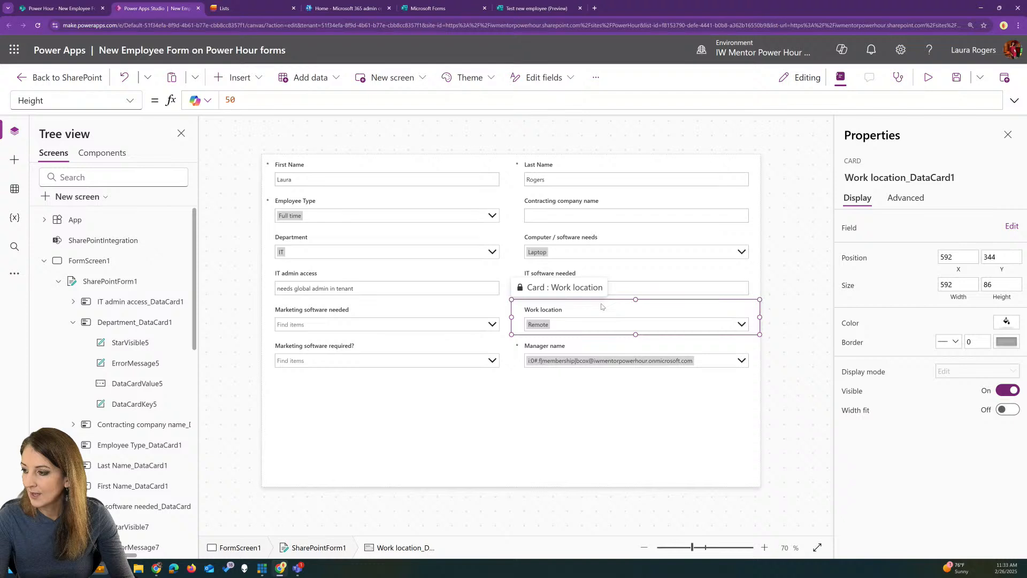
click(316, 342)
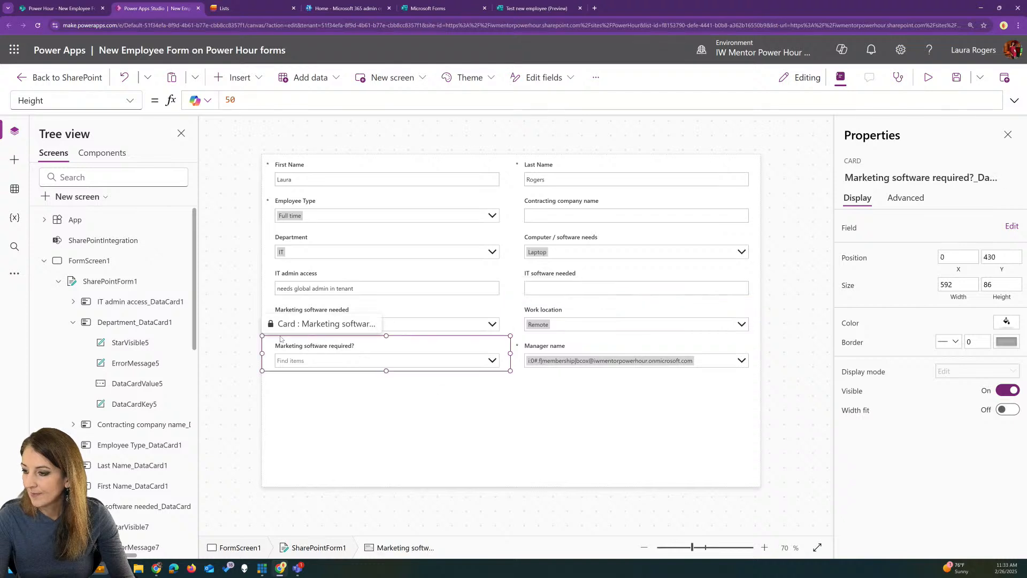
drag(279, 323, 550, 337)
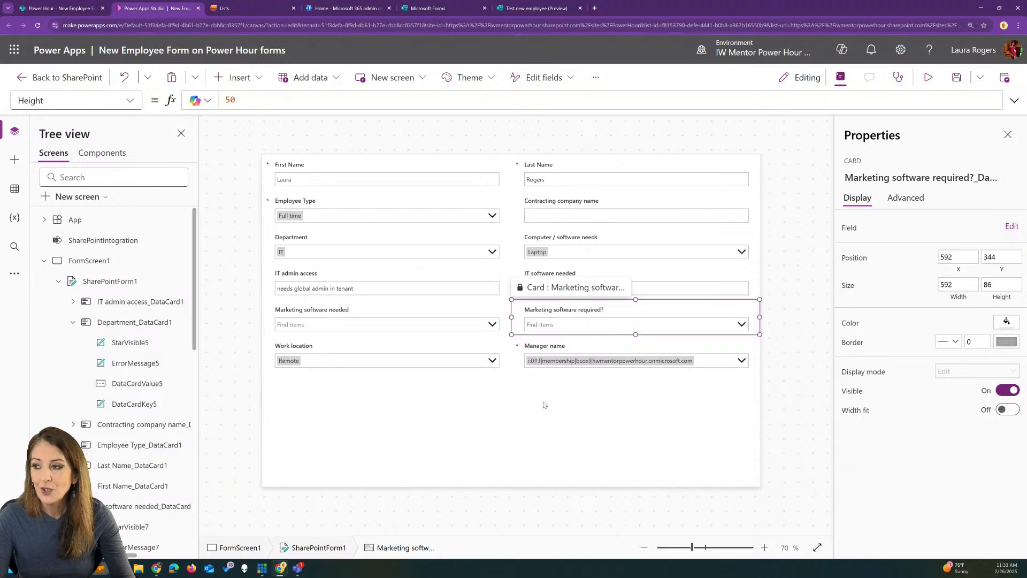
Select the combo box inside the Employee Type card to look up its control name.
click(764, 548)
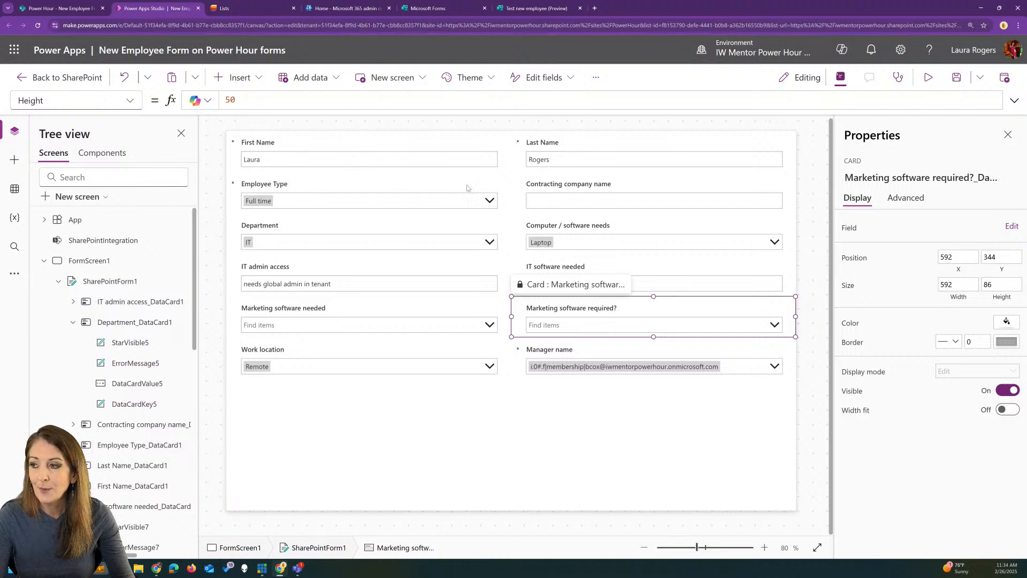
click(581, 186)
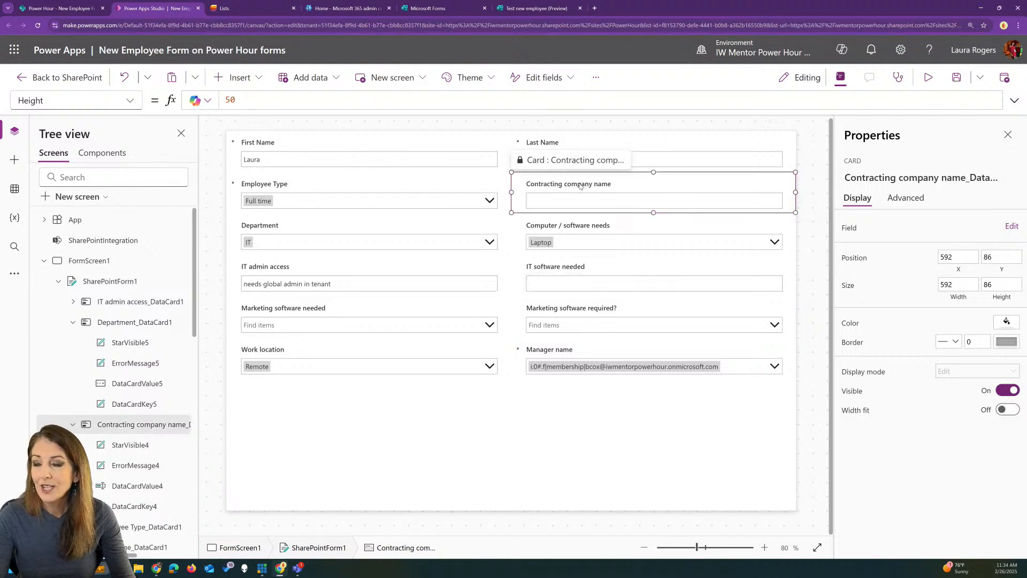
click(309, 190)
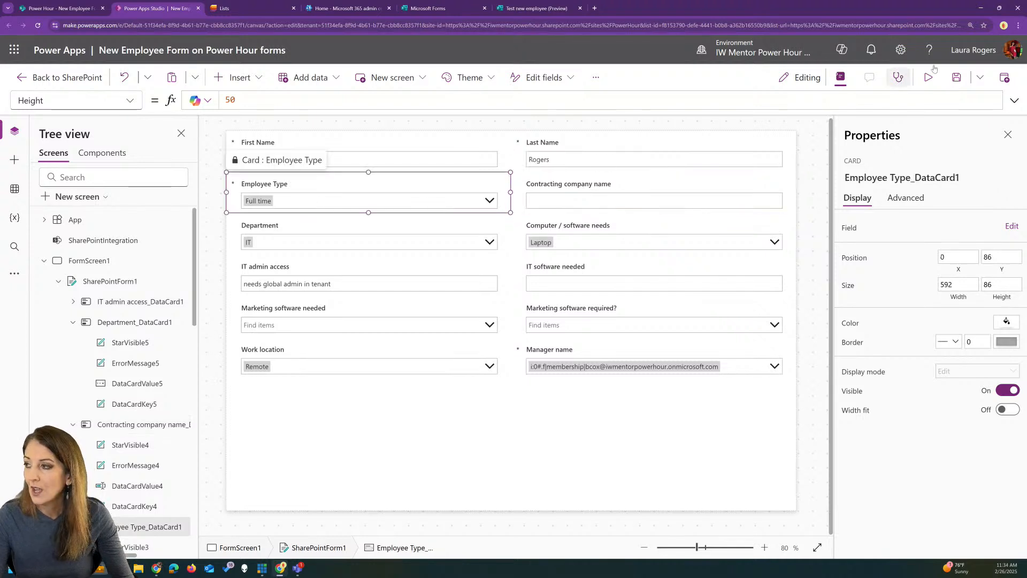
click(334, 202)
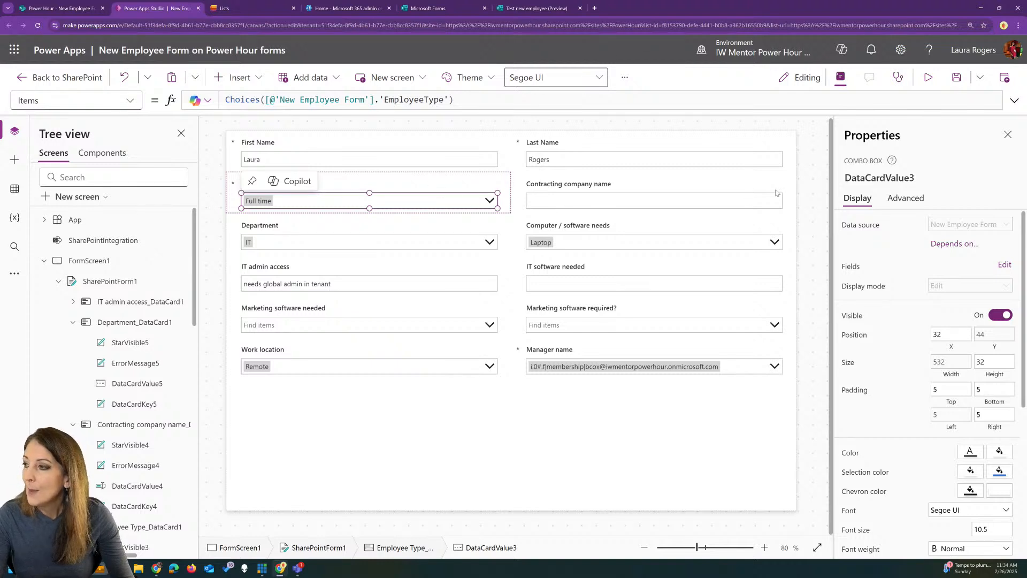
Rename the Employee Type combo box to cmbEmployeeType.
click(889, 178)
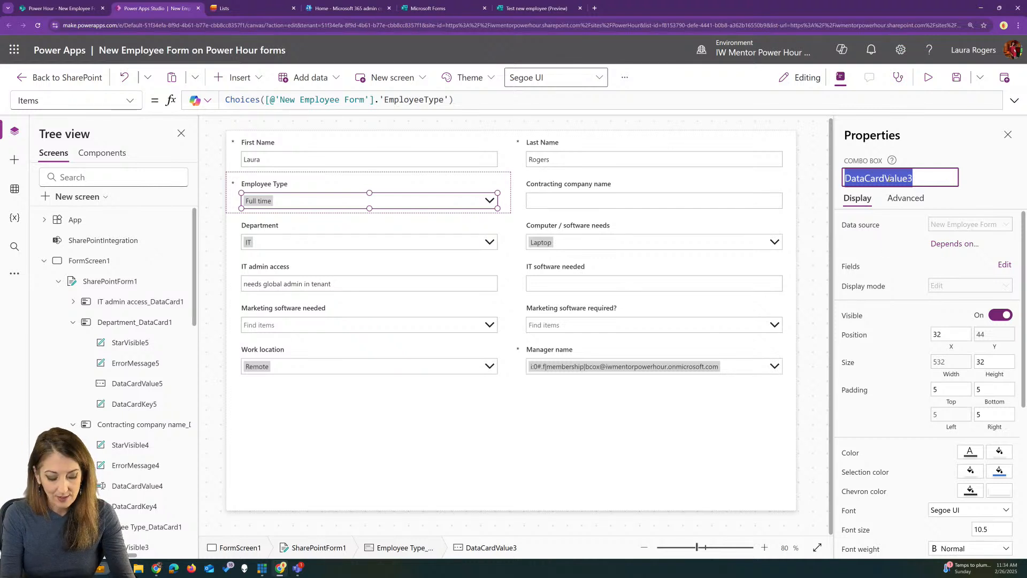
text(cmbE)
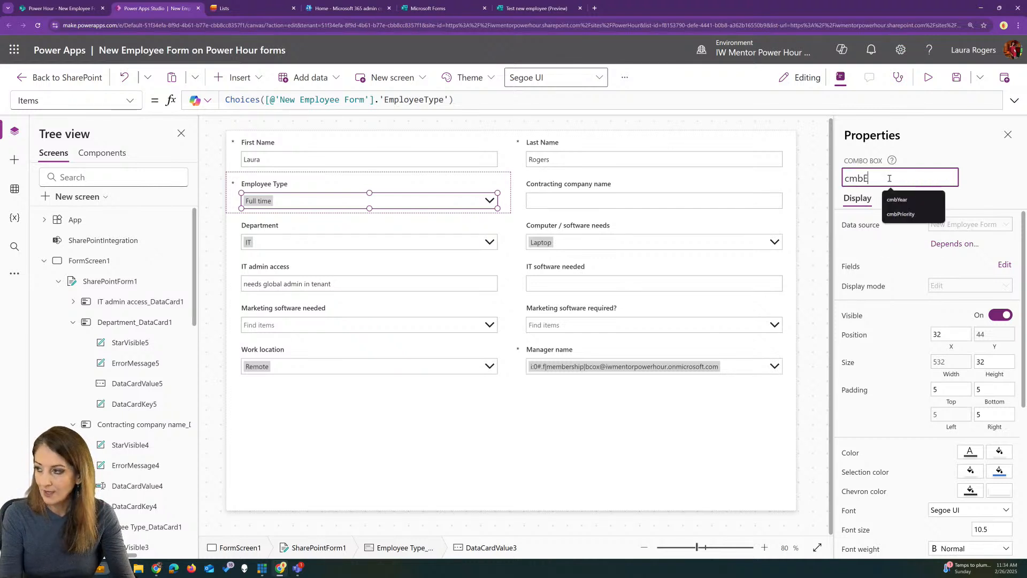
text(mployeeType)
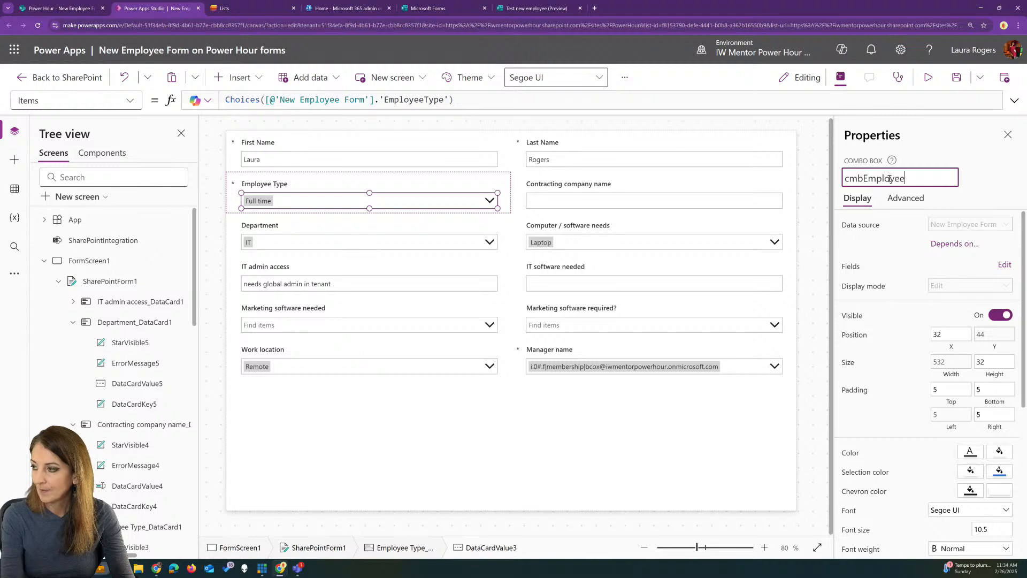
key(Return)
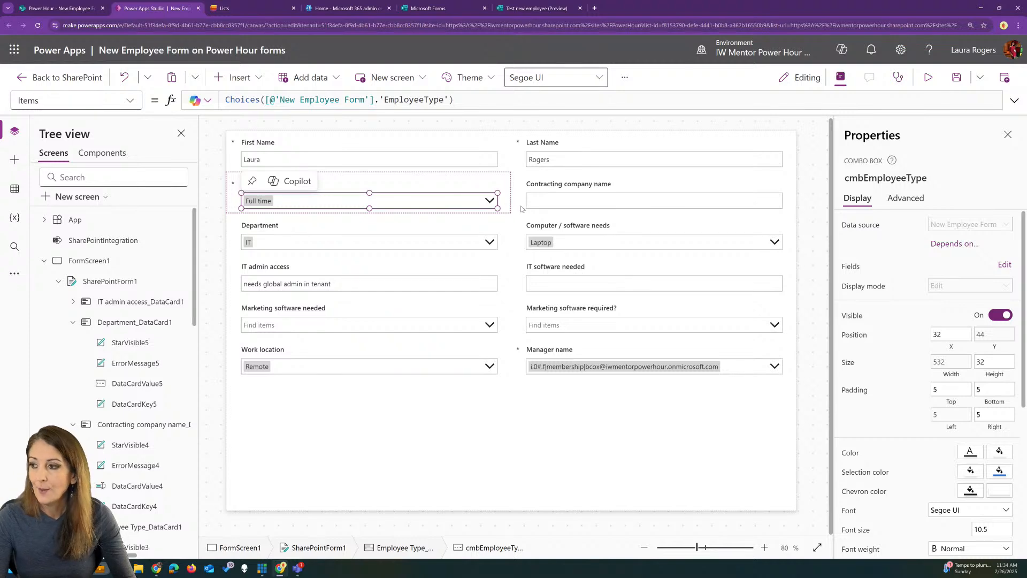
Preview the form to view the Employee Type choices, and return to editing.
click(928, 77)
click(480, 178)
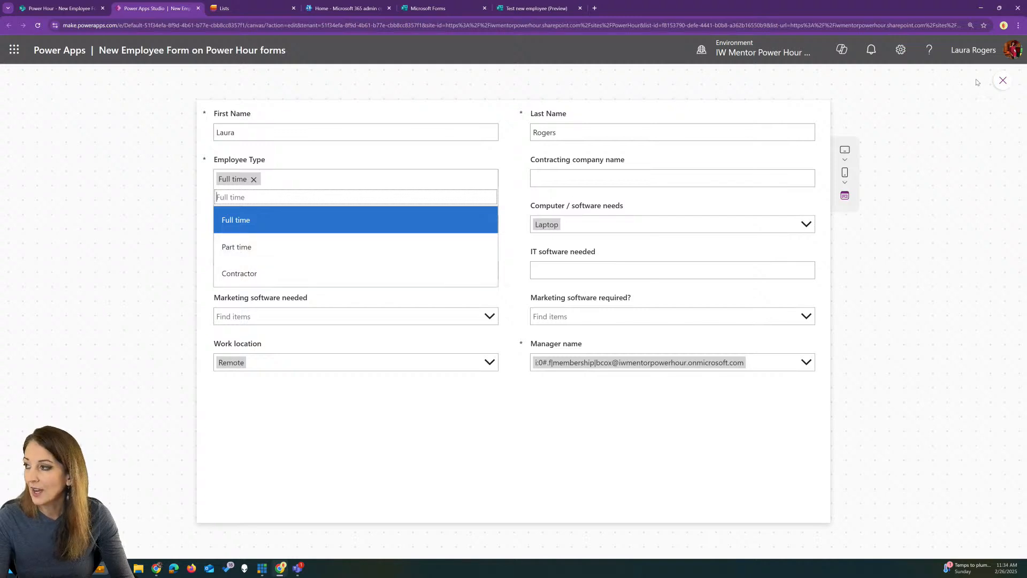
click(1000, 85)
click(1000, 85)
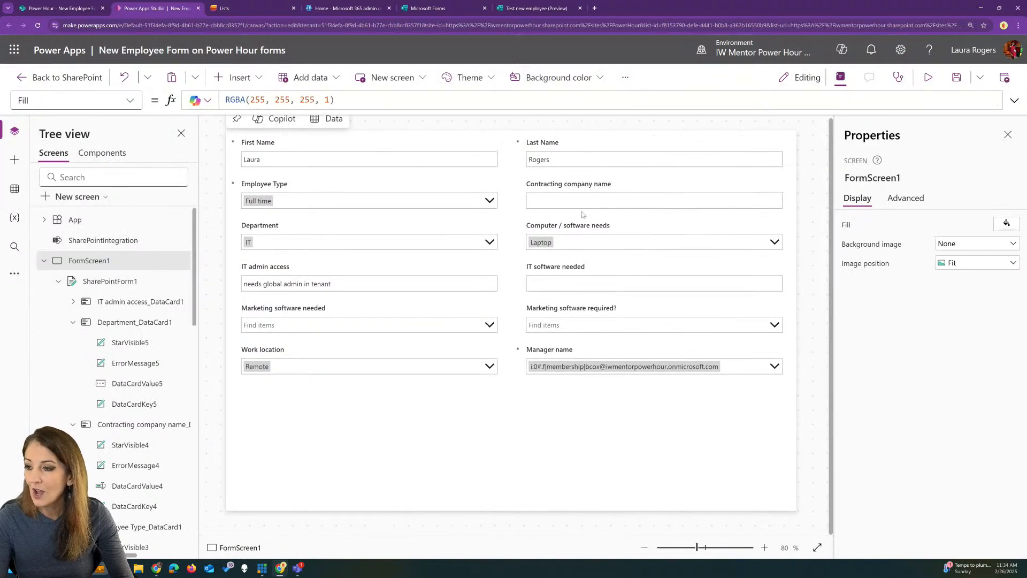
Set the Contracting company name card's Visible property to cmbEmployeeType.Selected.Value = "Contractor".
click(625, 184)
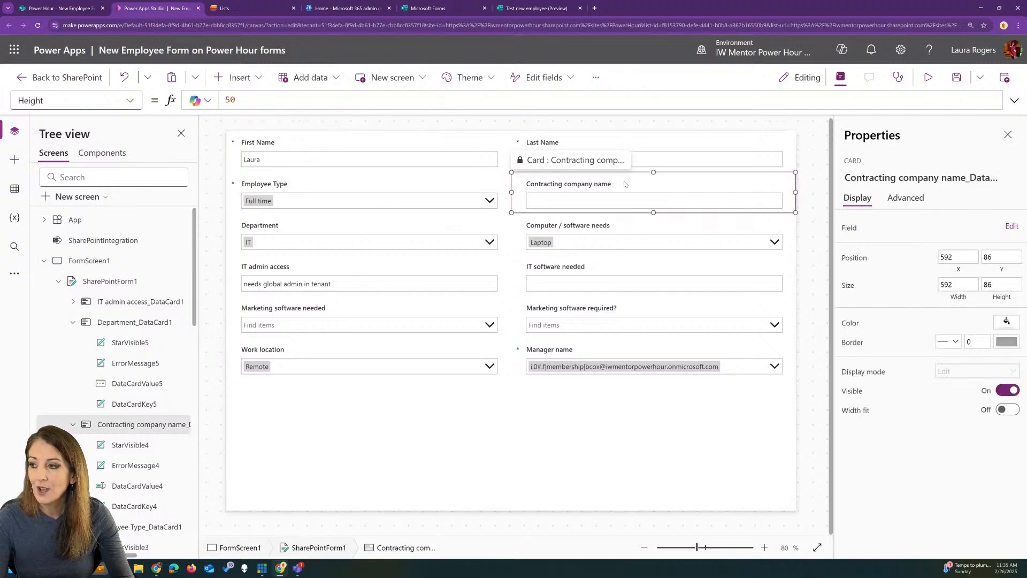
click(133, 102)
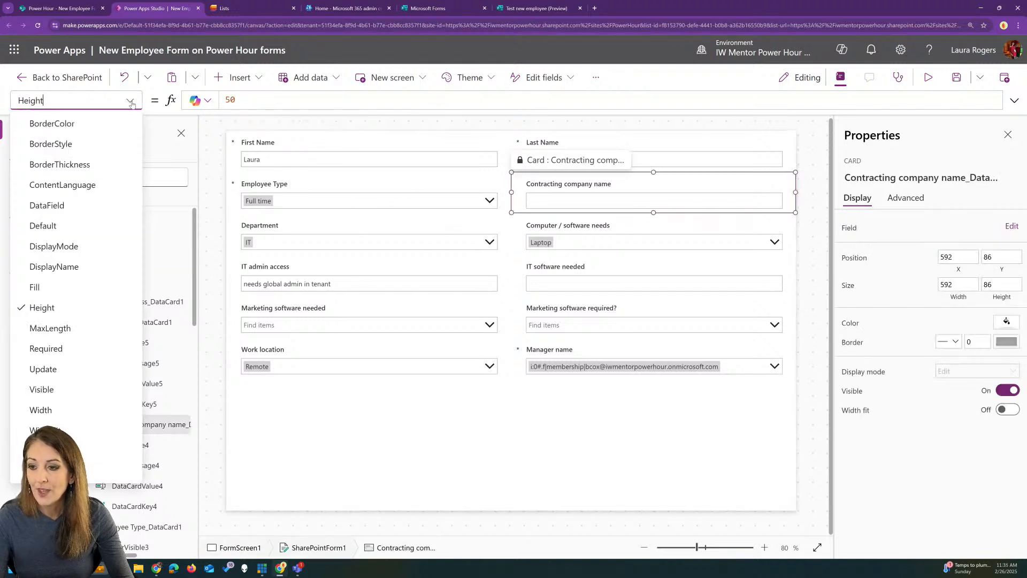
click(78, 389)
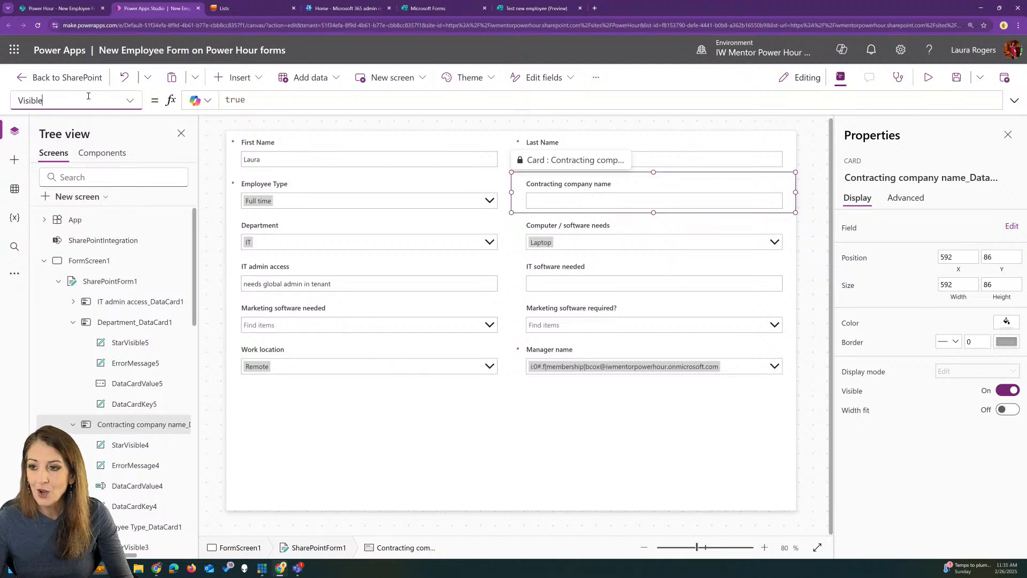
click(261, 100)
double_click(240, 97)
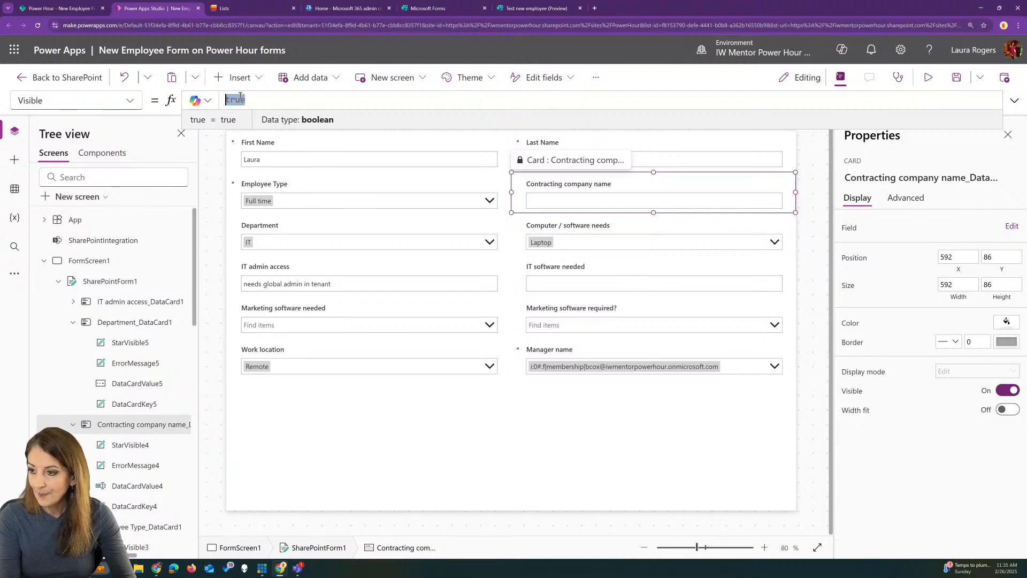
text(cmbEmployeeType)
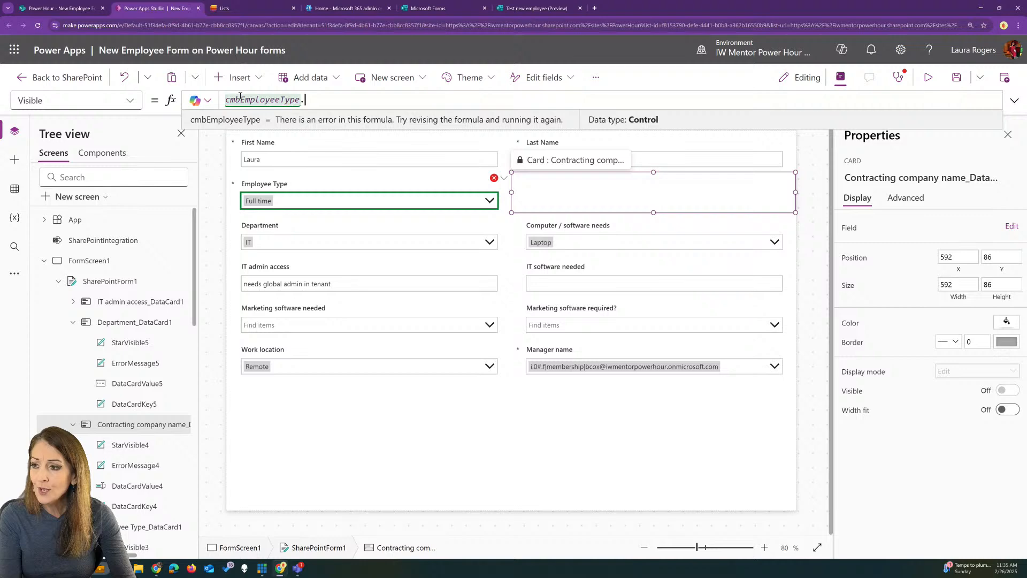
text(.se)
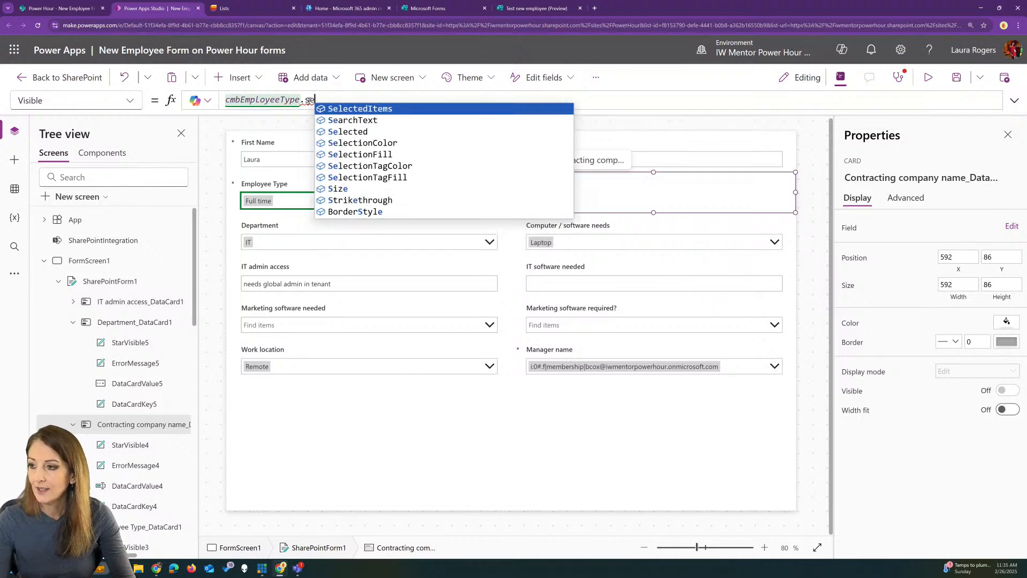
click(349, 132)
text(.)
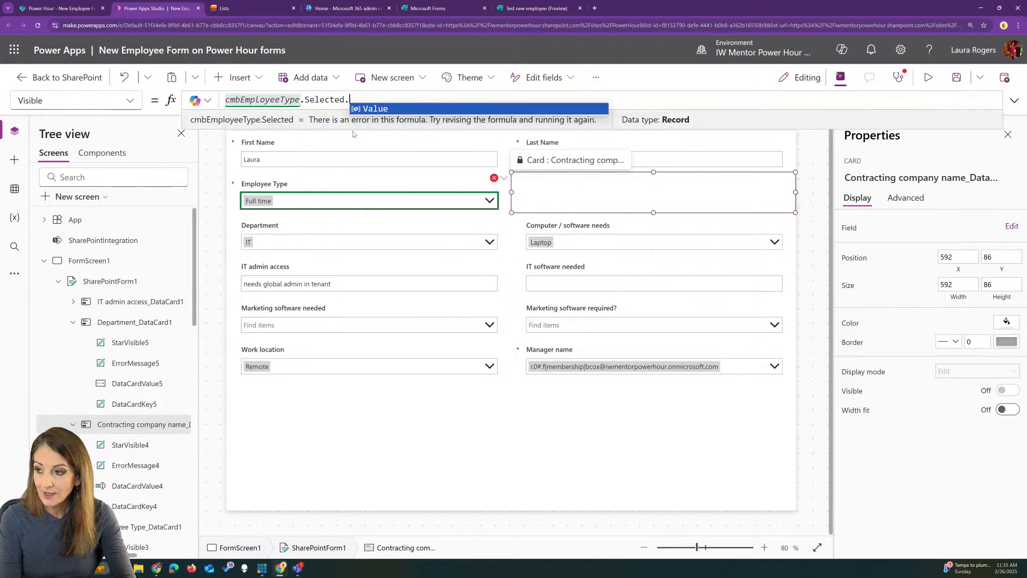
text(Value = "Conotr)
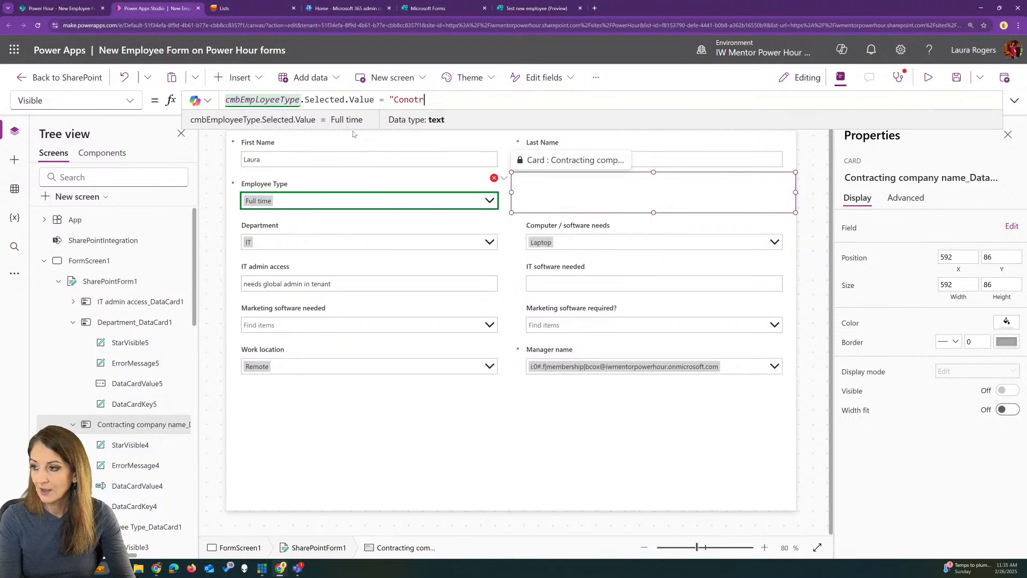
key(BackSpace)
key(BackSpace)
key(BackSpace)
text(tractor")
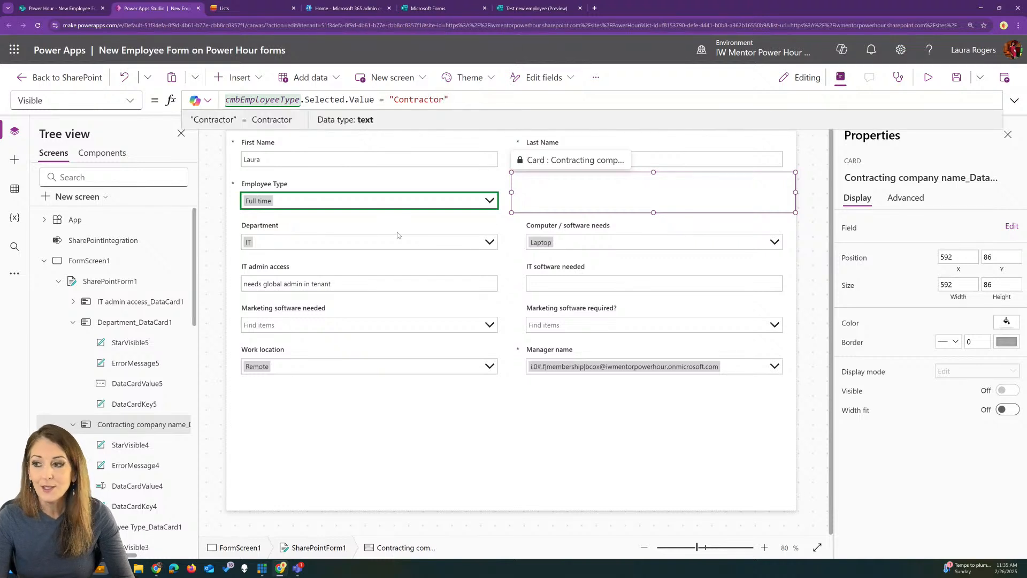
Preview the form and test the Contracting company name field by switching Employee Type between Contractor and Full time.
click(927, 78)
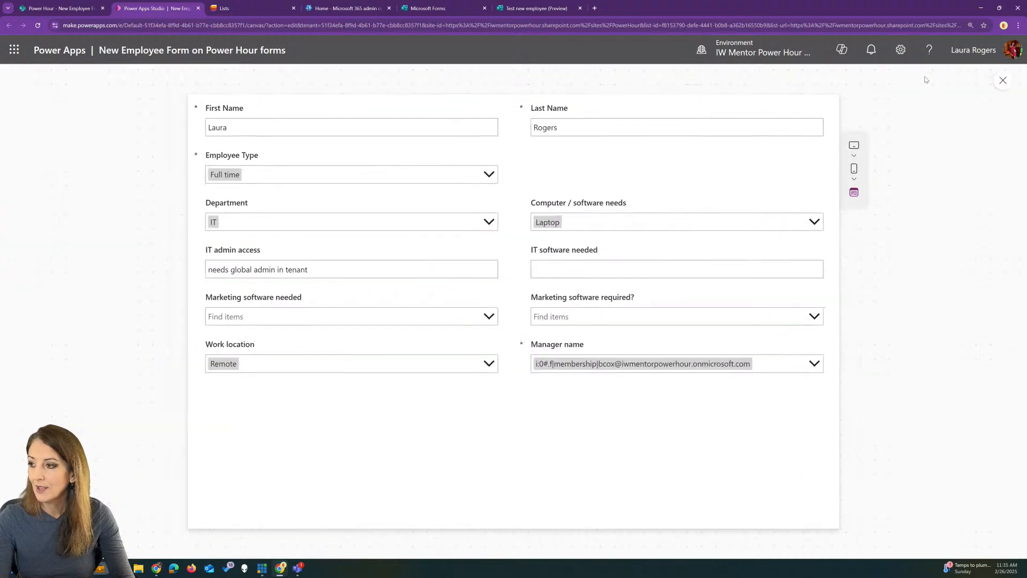
click(489, 179)
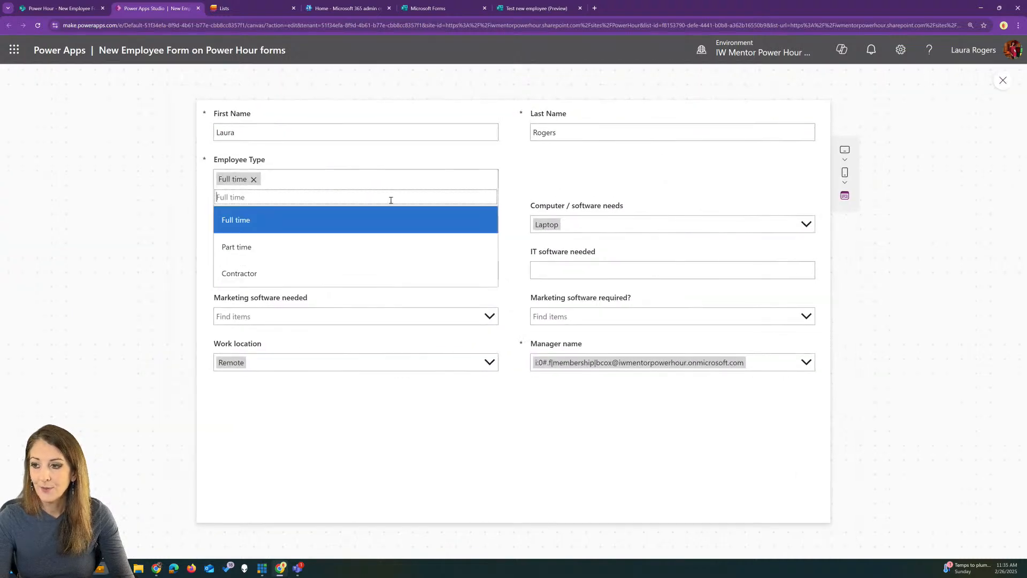
click(274, 275)
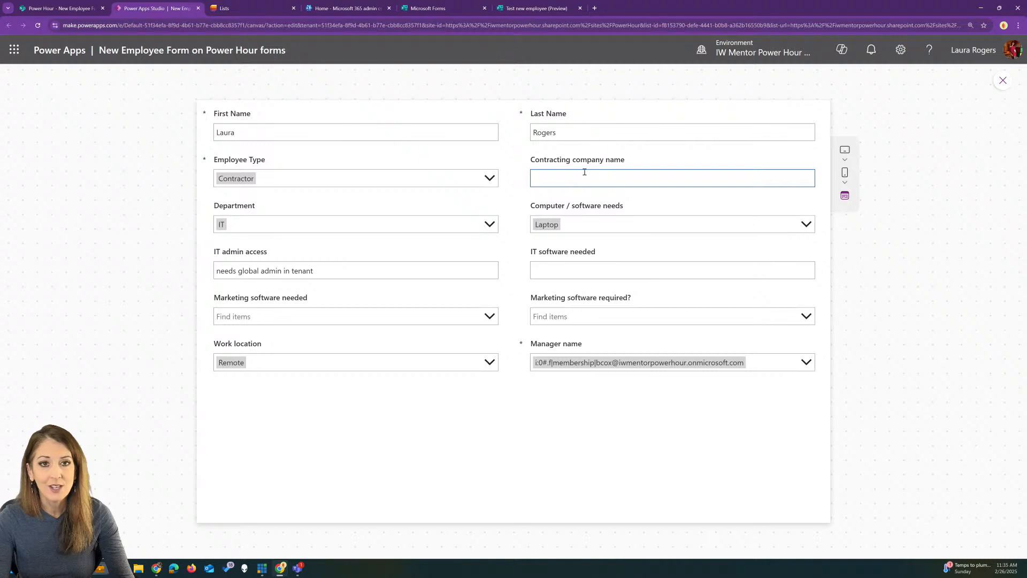
click(489, 178)
click(416, 211)
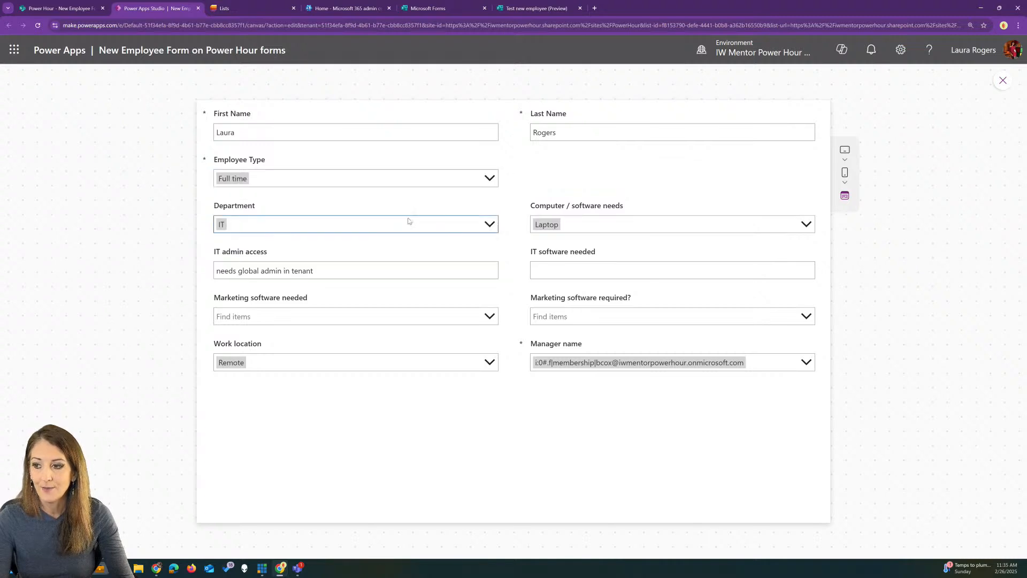
click(459, 182)
click(402, 274)
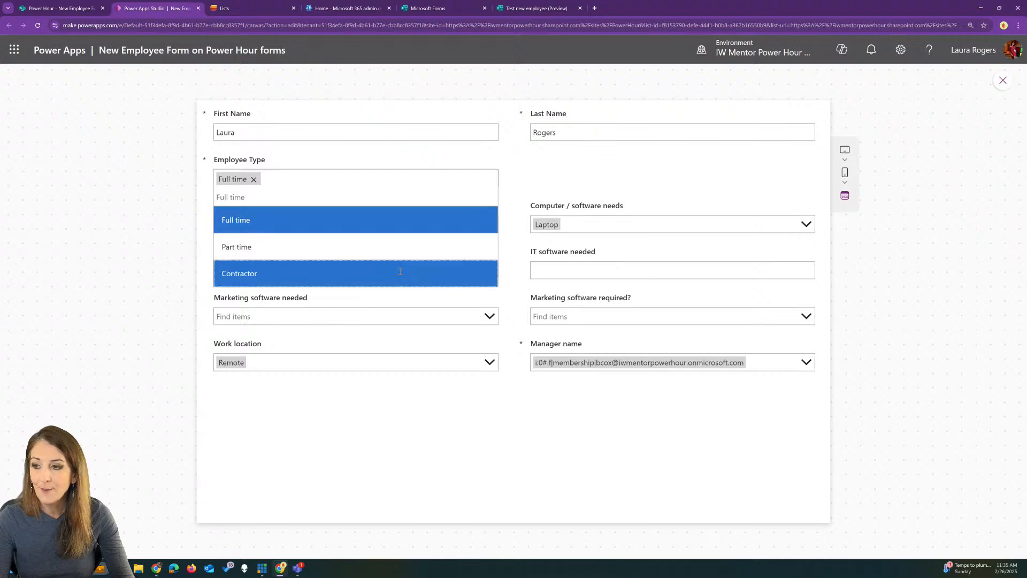
click(1003, 82)
Inspect the Visible and Required properties of the IT admin access card.
click(351, 236)
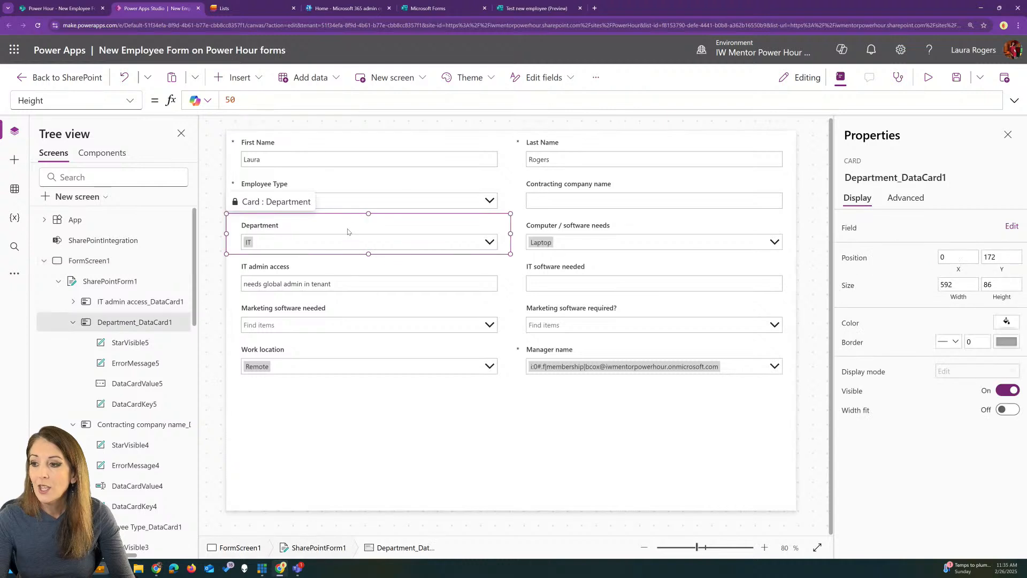
click(587, 229)
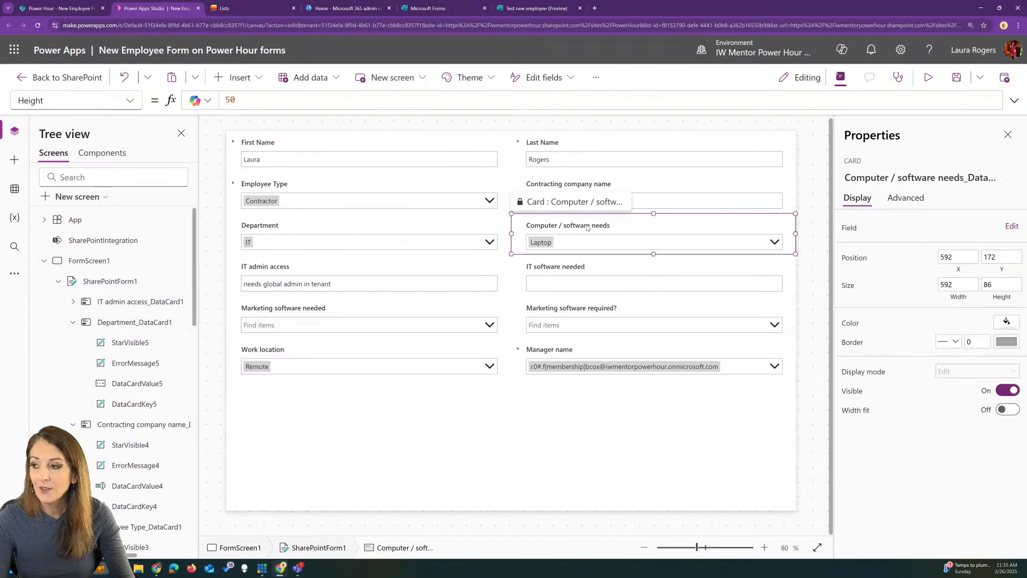
click(318, 275)
click(130, 102)
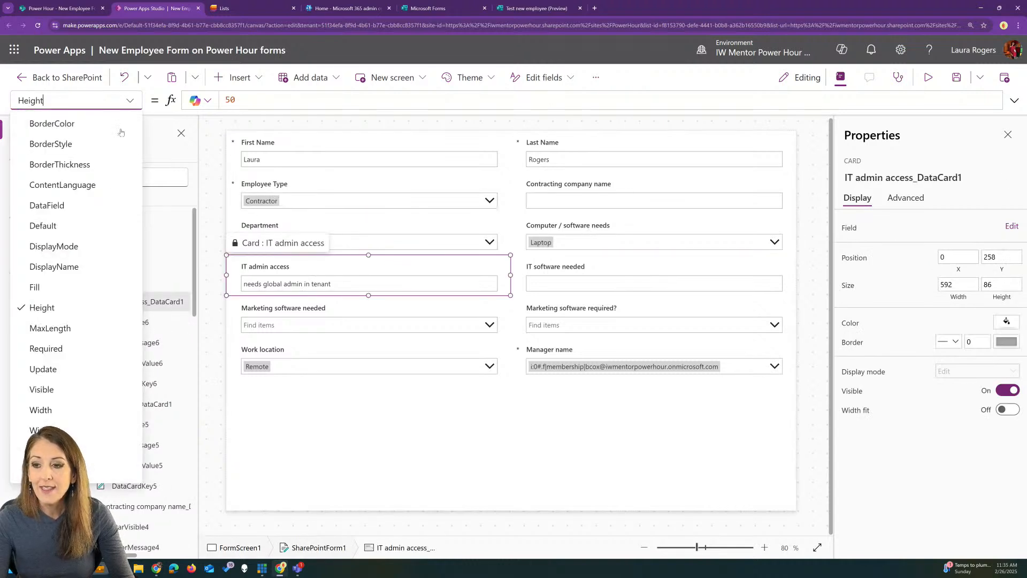
click(48, 389)
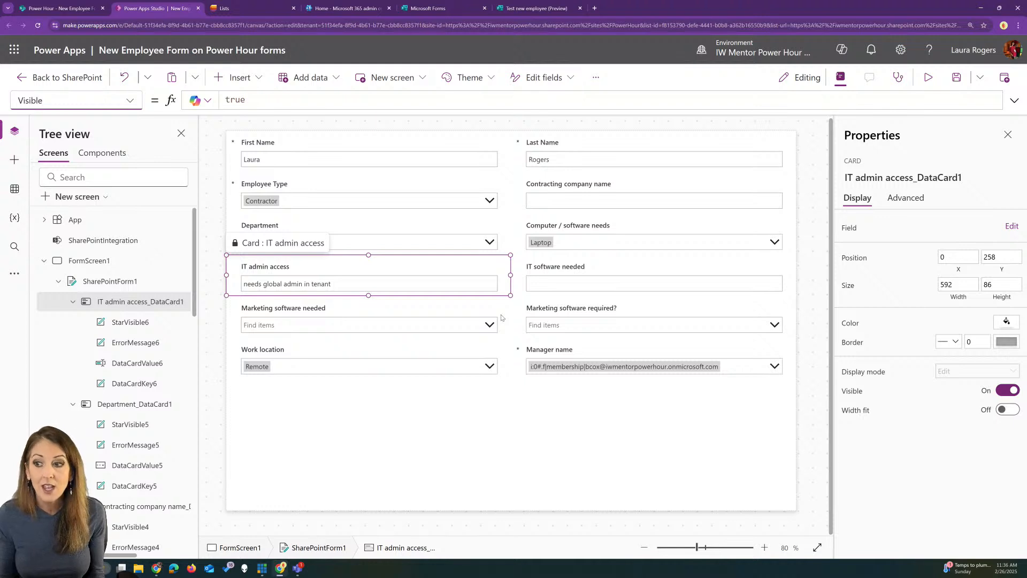
click(135, 107)
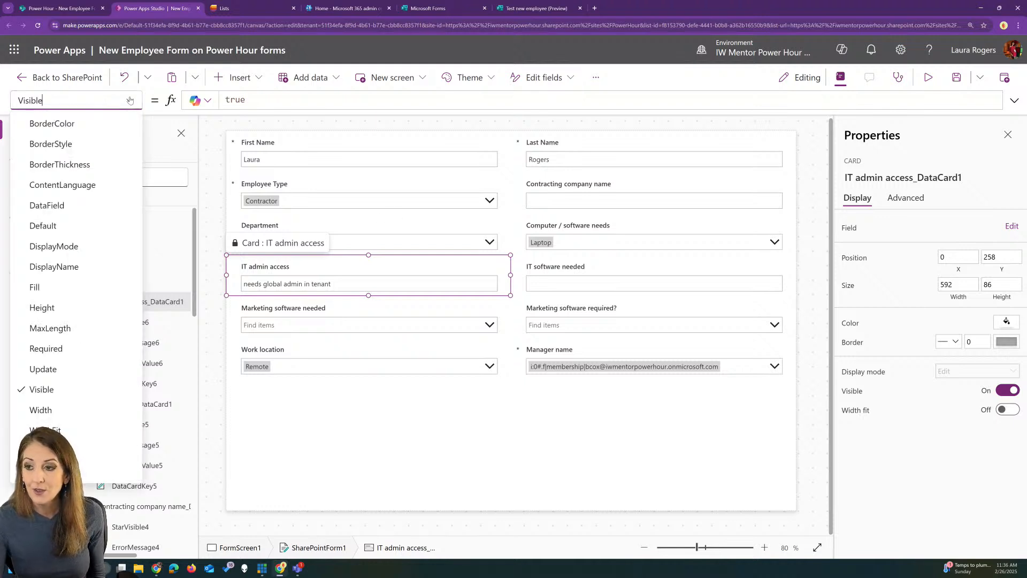
click(85, 349)
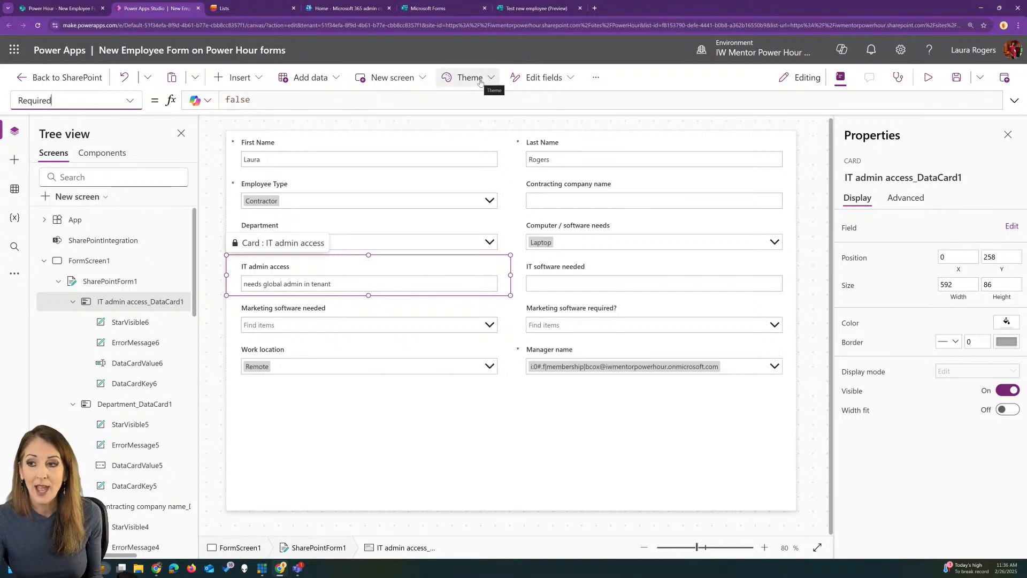
Switch to the New Employee Form list in SharePoint and open its list settings.
click(81, 8)
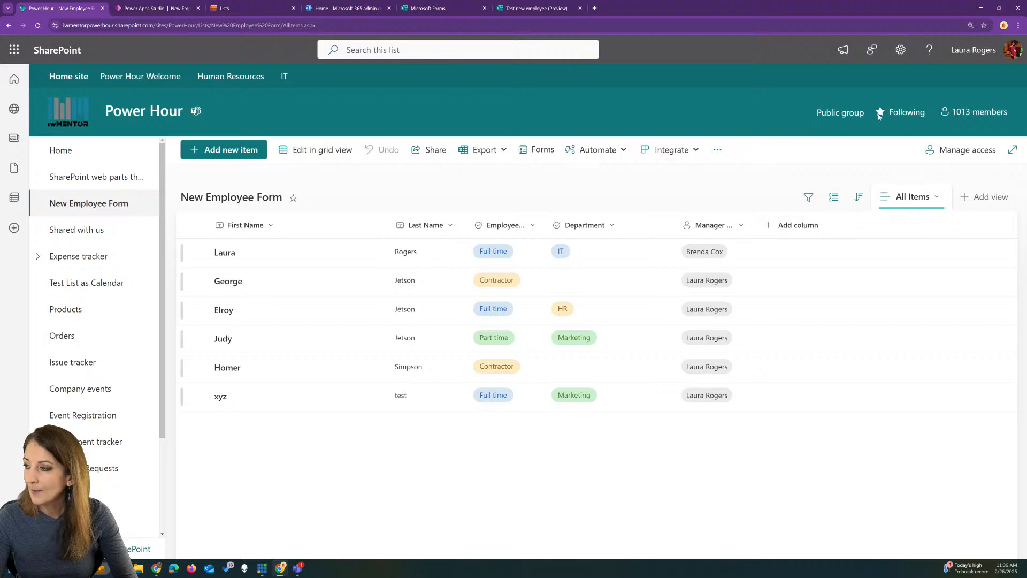
click(901, 50)
click(868, 181)
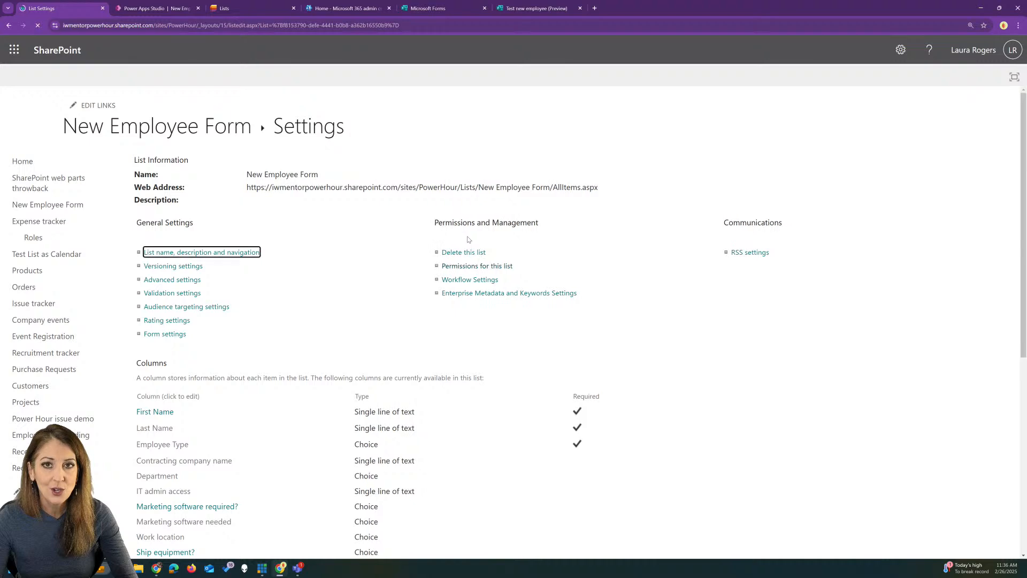
Make the Contracting company name column required and save the column.
scroll(370, 279, down, 2)
scroll(364, 280, down, 1)
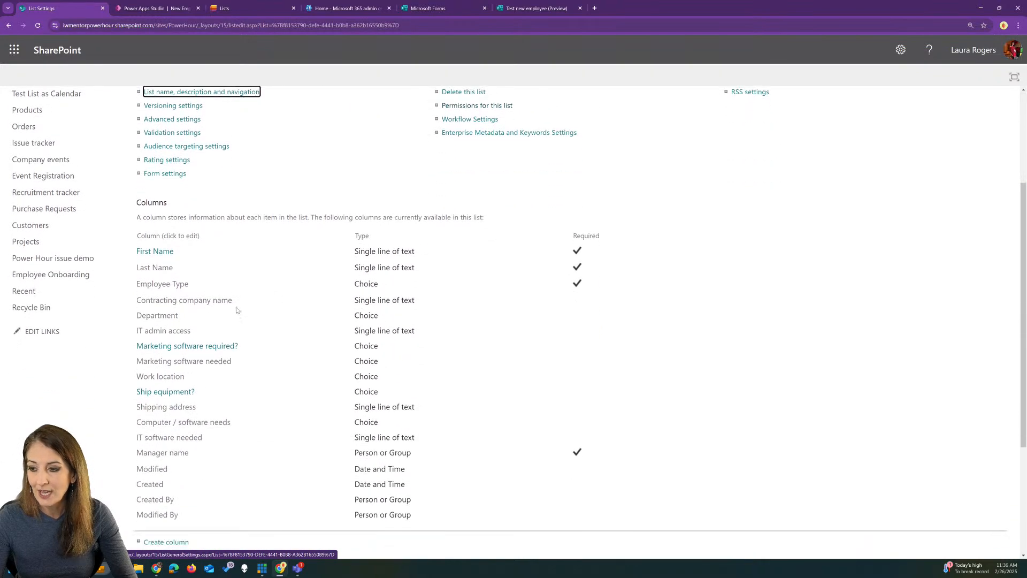
click(202, 304)
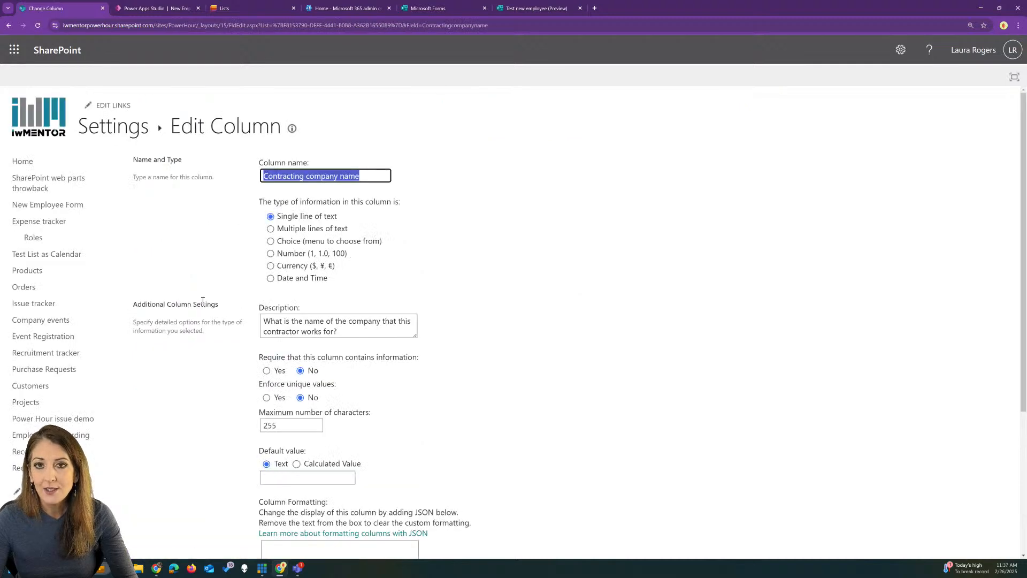
click(267, 371)
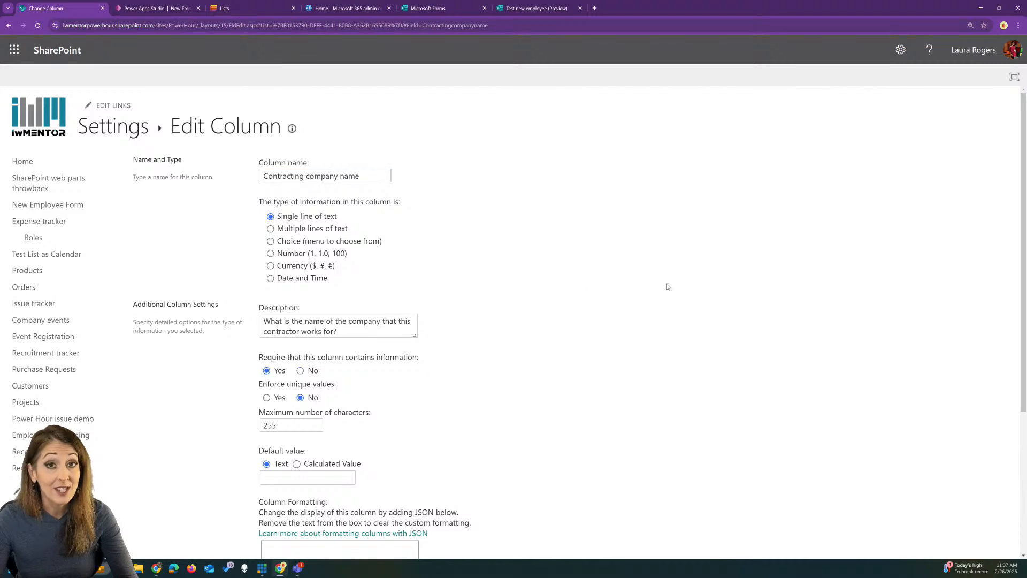
scroll(667, 287, down, 4)
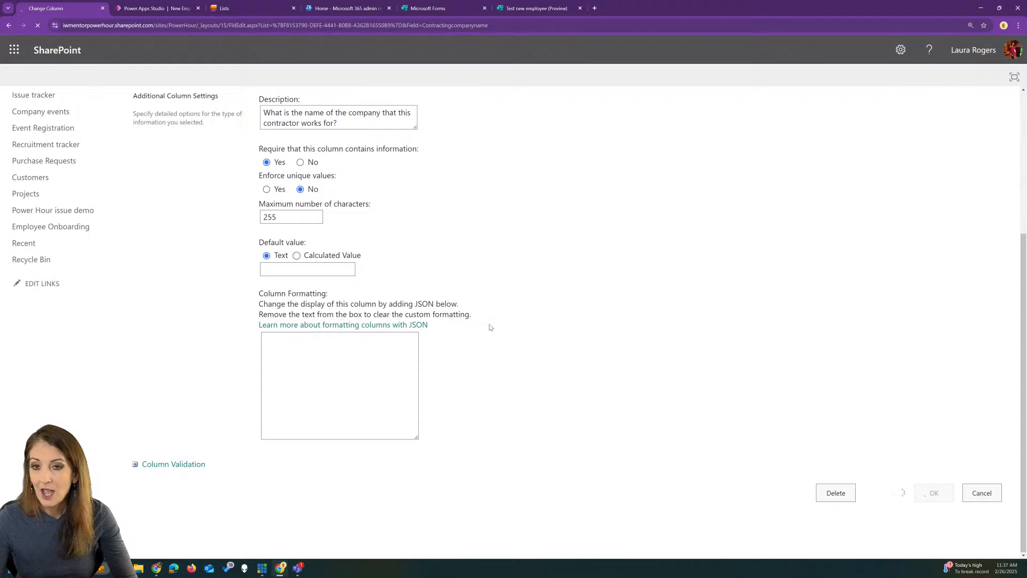
Change the Computer / software needs column to display its choices as checkboxes allowing multiple selections, and save the column.
scroll(273, 363, down, 4)
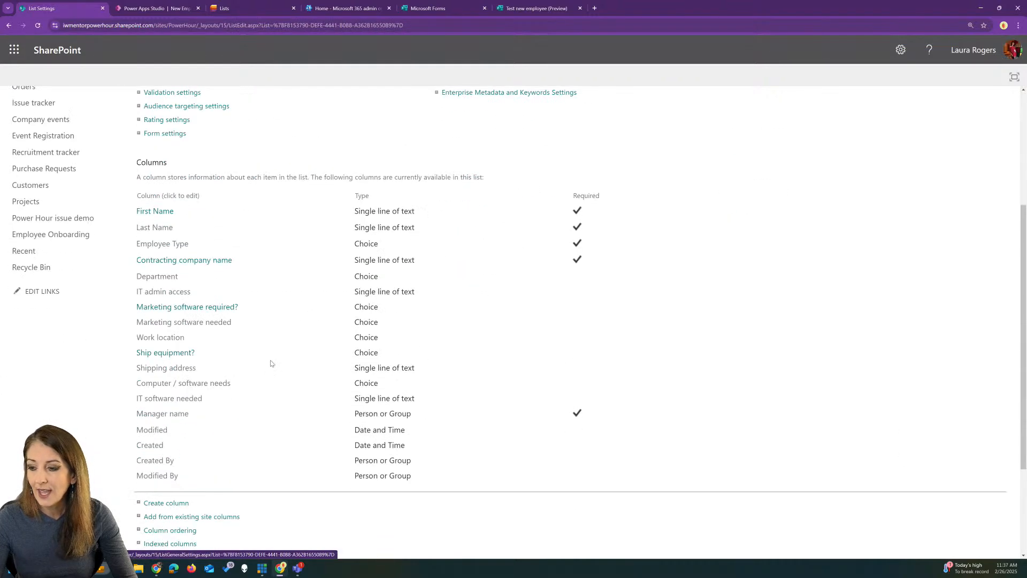
click(180, 386)
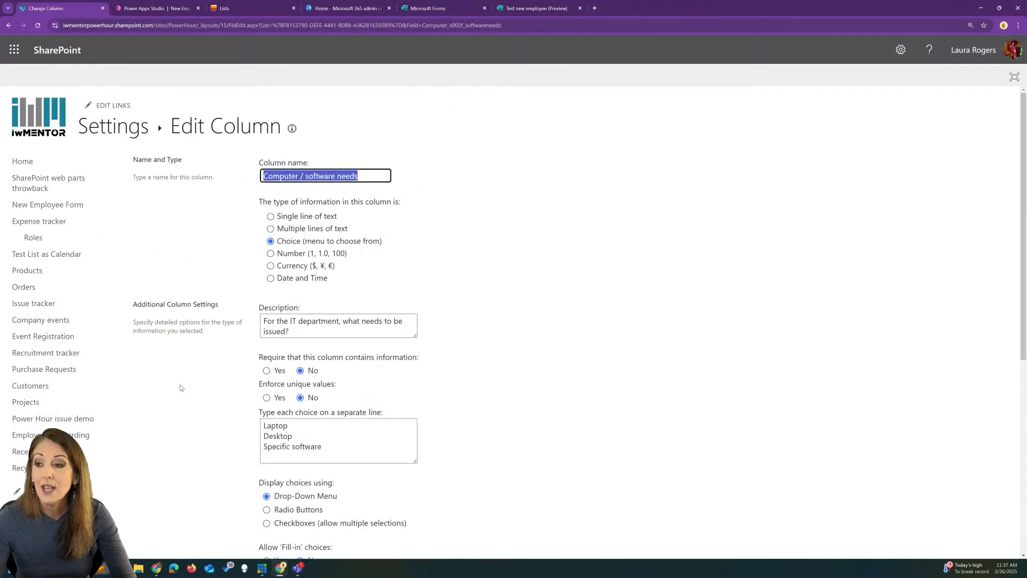
scroll(524, 296, down, 2)
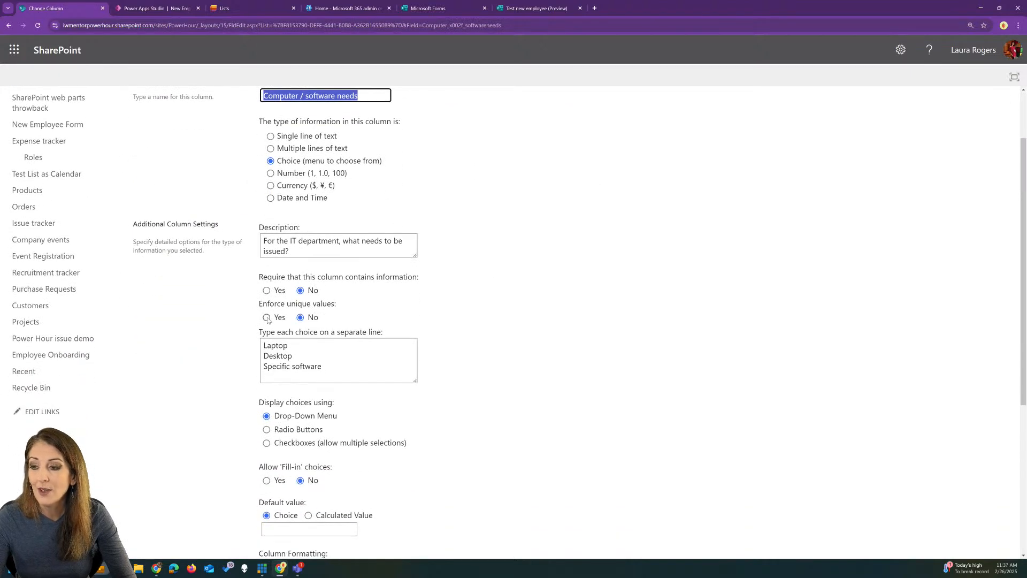
scroll(331, 431, down, 2)
click(266, 363)
scroll(508, 340, down, 3)
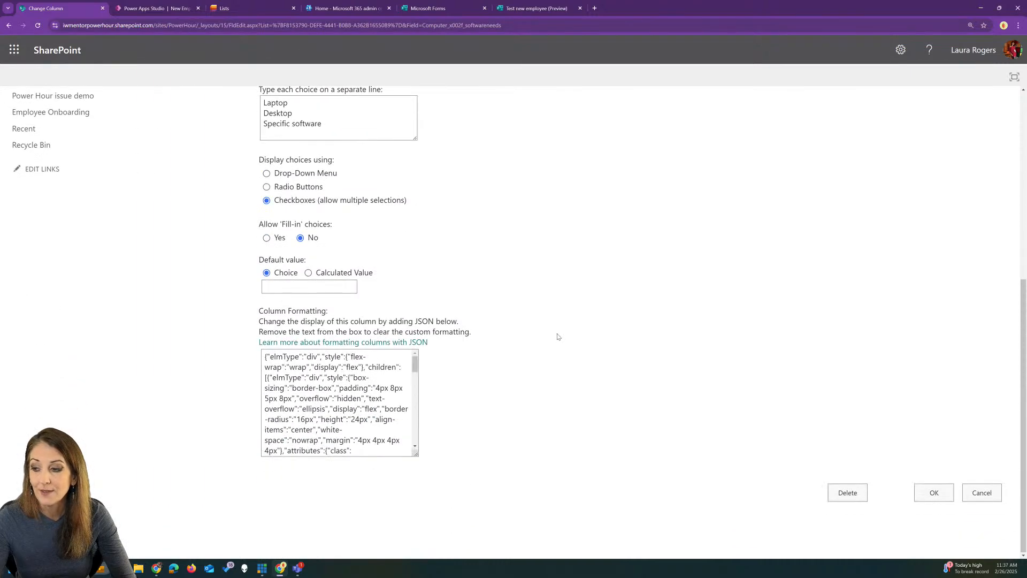
click(934, 492)
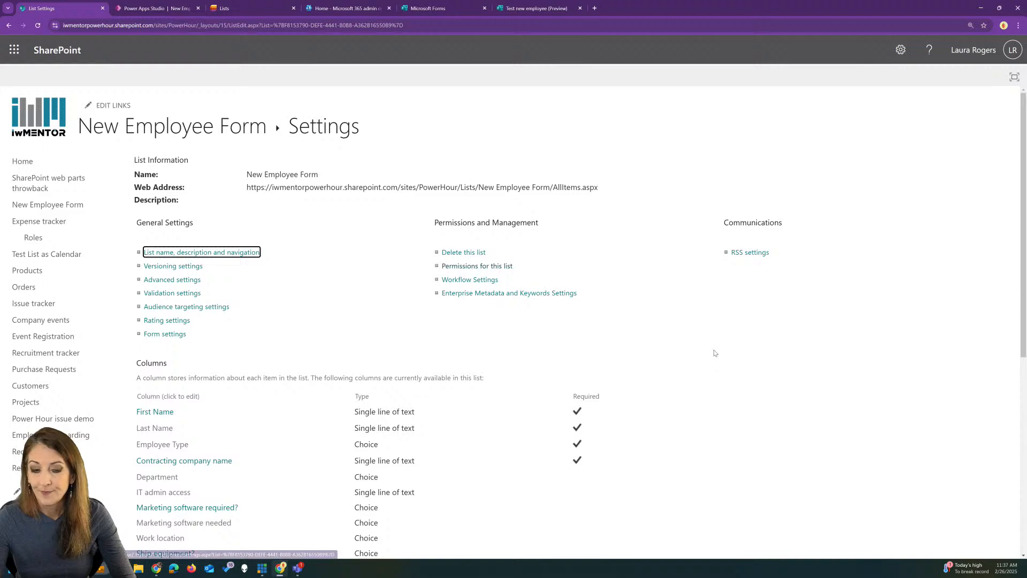
Return to the New Employee Form list, review the required markers in a blank new item form, and close it.
click(186, 128)
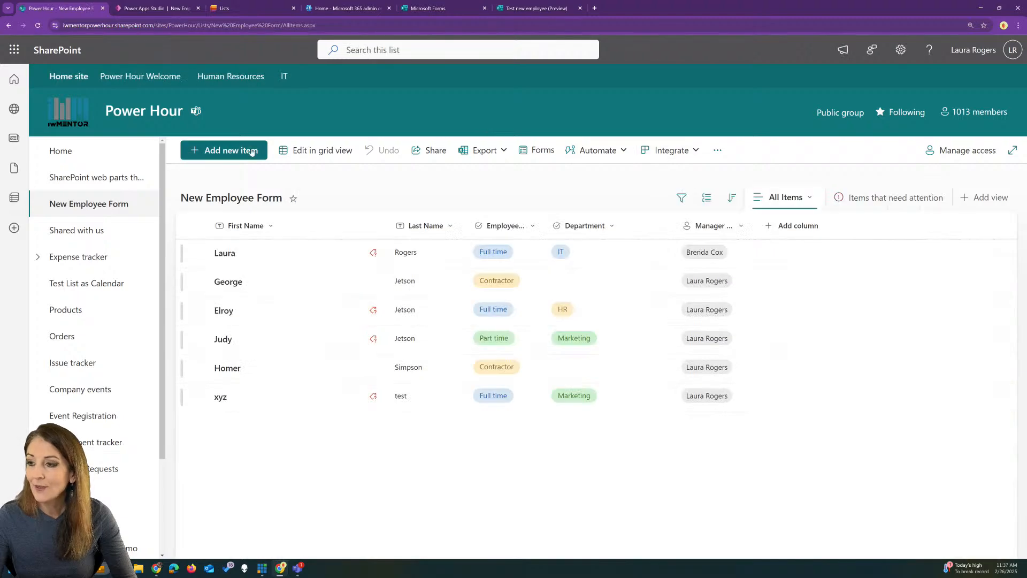
click(233, 150)
scroll(541, 222, down, 10)
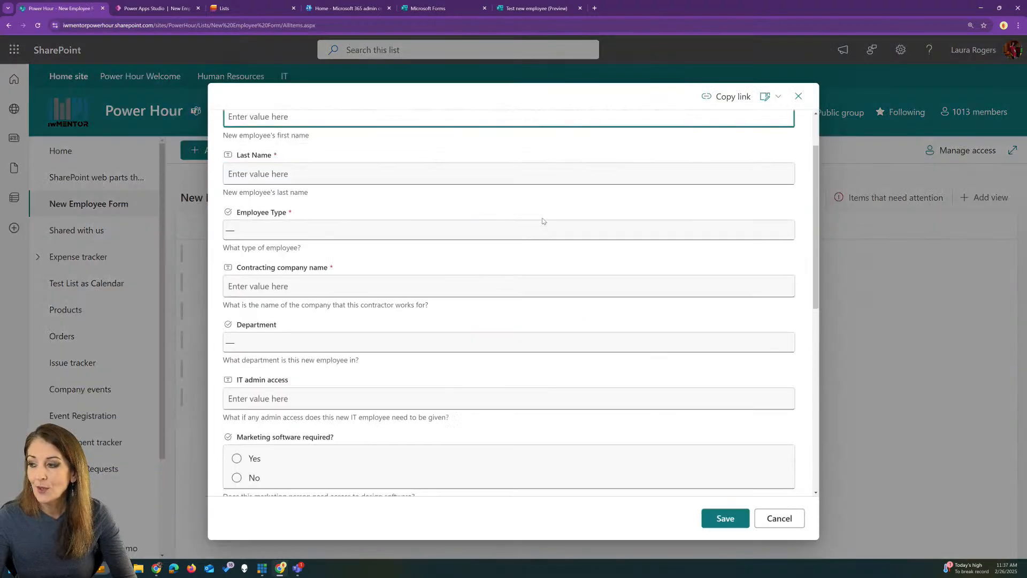
scroll(542, 221, up, 10)
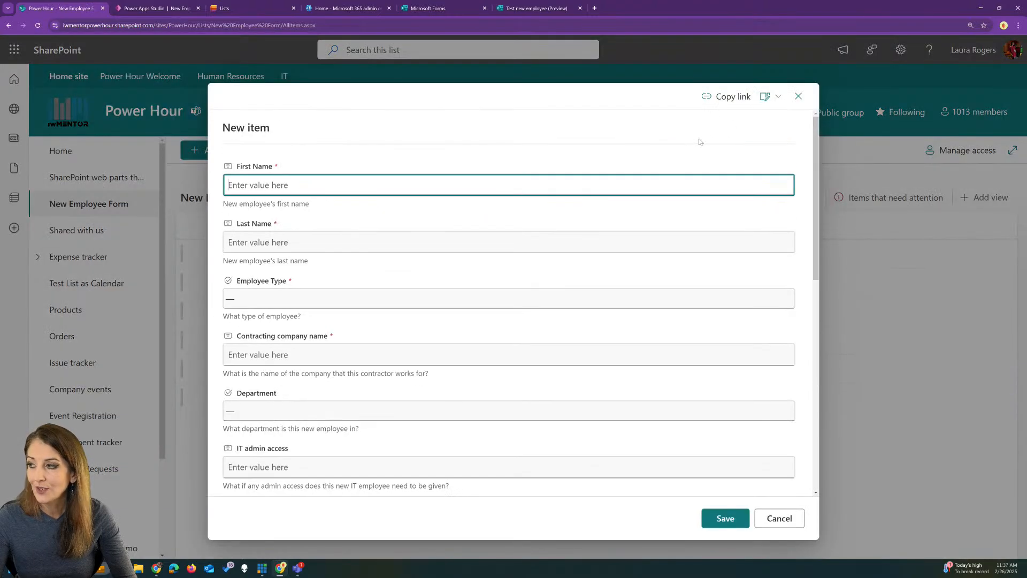
click(798, 96)
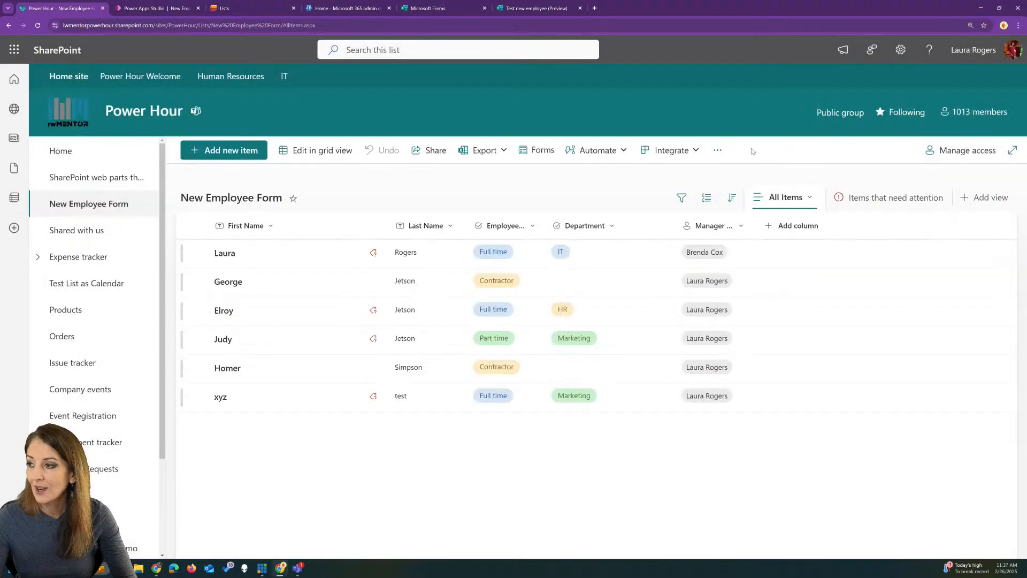
Open the Employee Form DEMO from the list's forms, check its fields, and preview it.
click(541, 151)
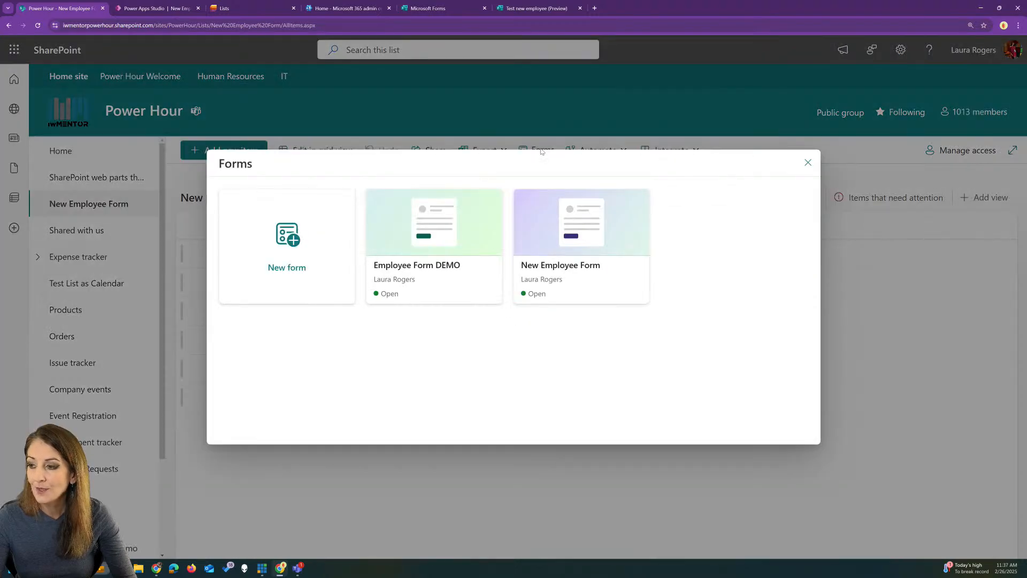
click(448, 247)
drag(672, 171, 677, 233)
scroll(676, 233, up, 3)
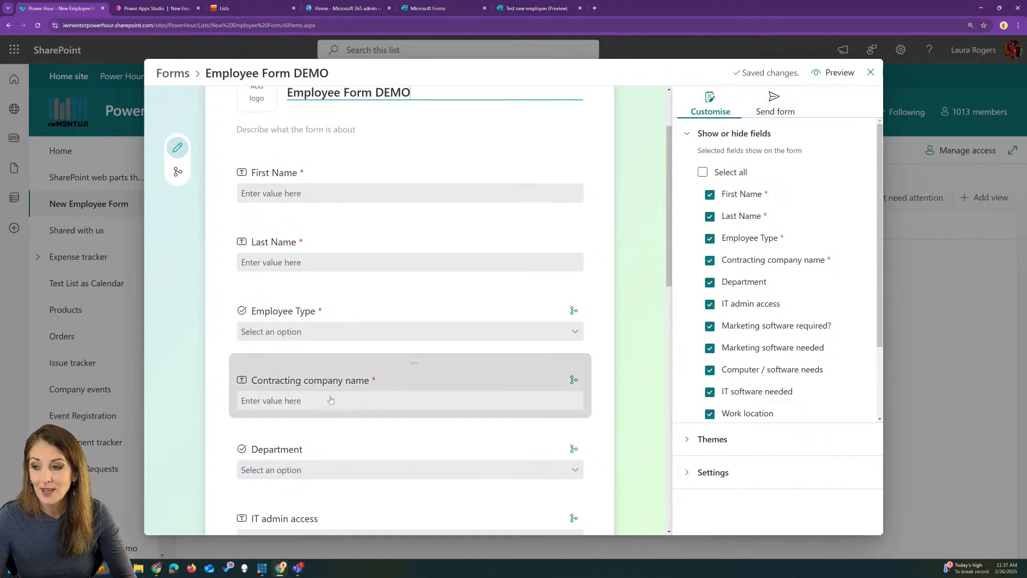
click(835, 72)
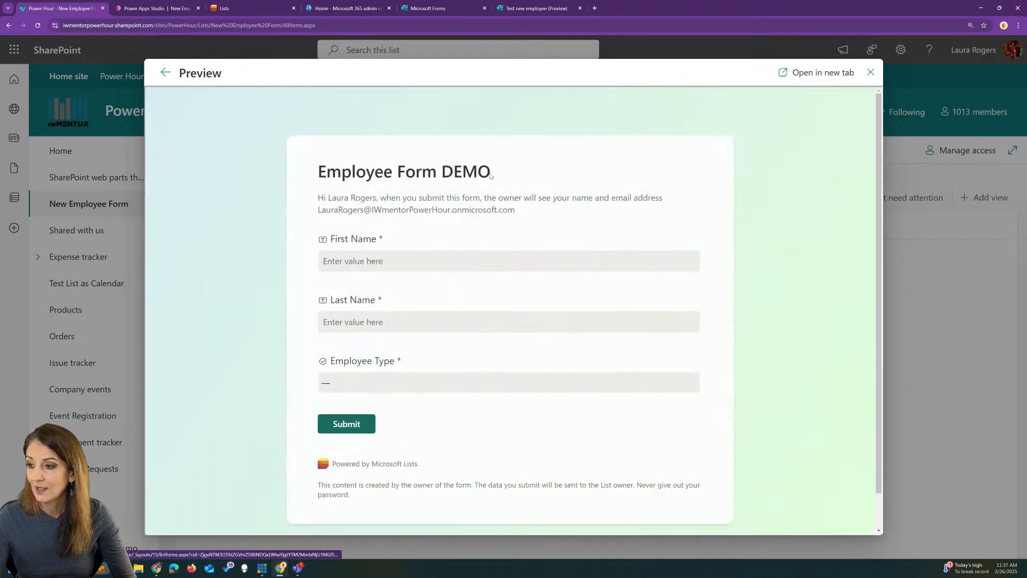
Fill in First Name as "test" and Last Name as "tester", and choose Contractor as the Employee Type to check the branching.
click(401, 253)
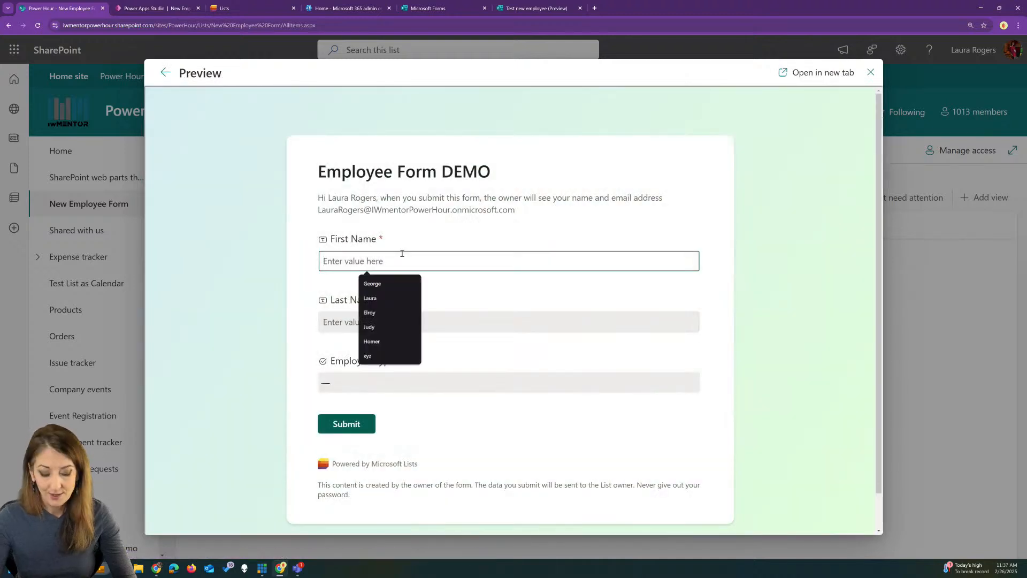
text(test)
key(Tab)
text(tester)
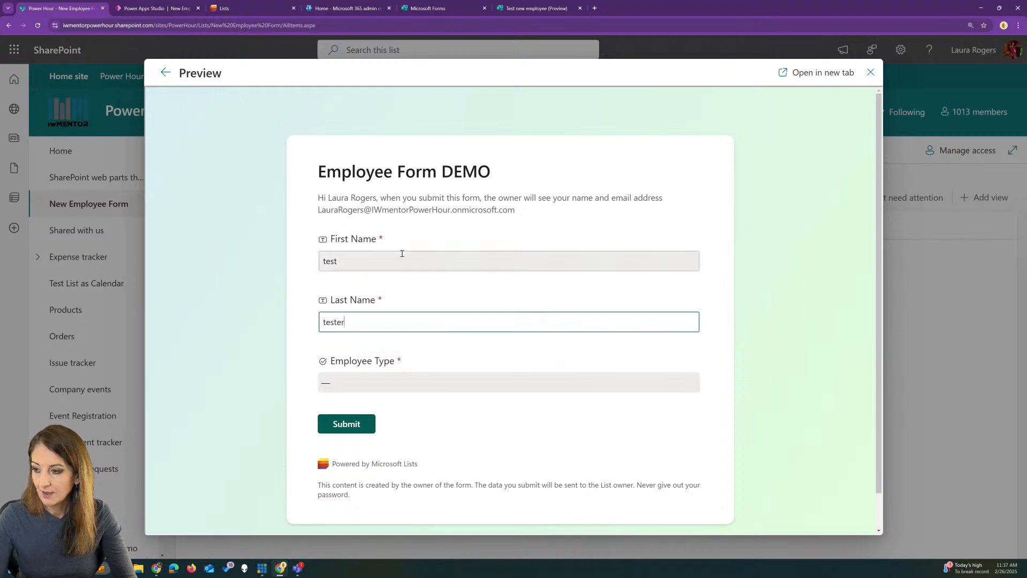
click(399, 383)
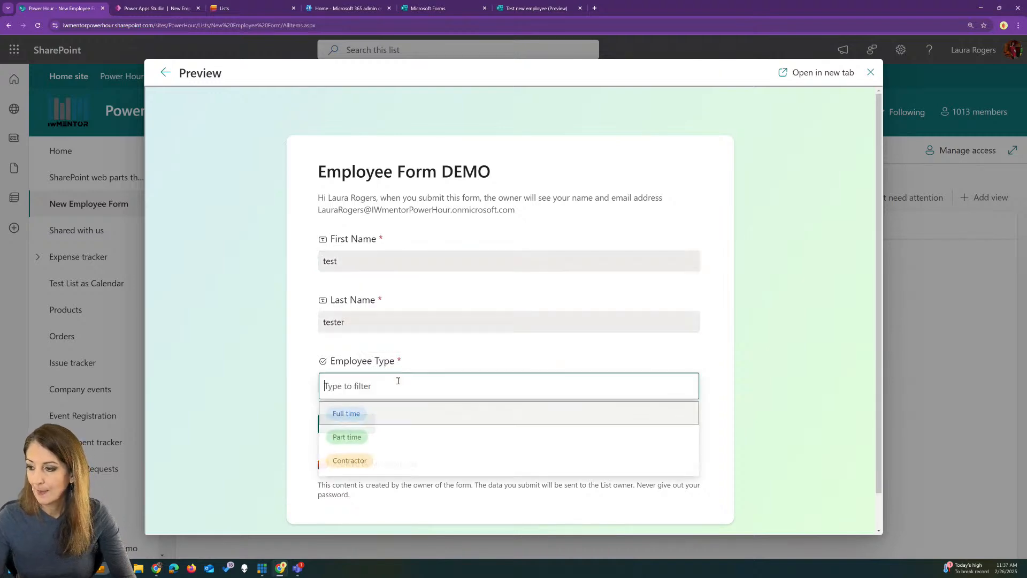
click(396, 460)
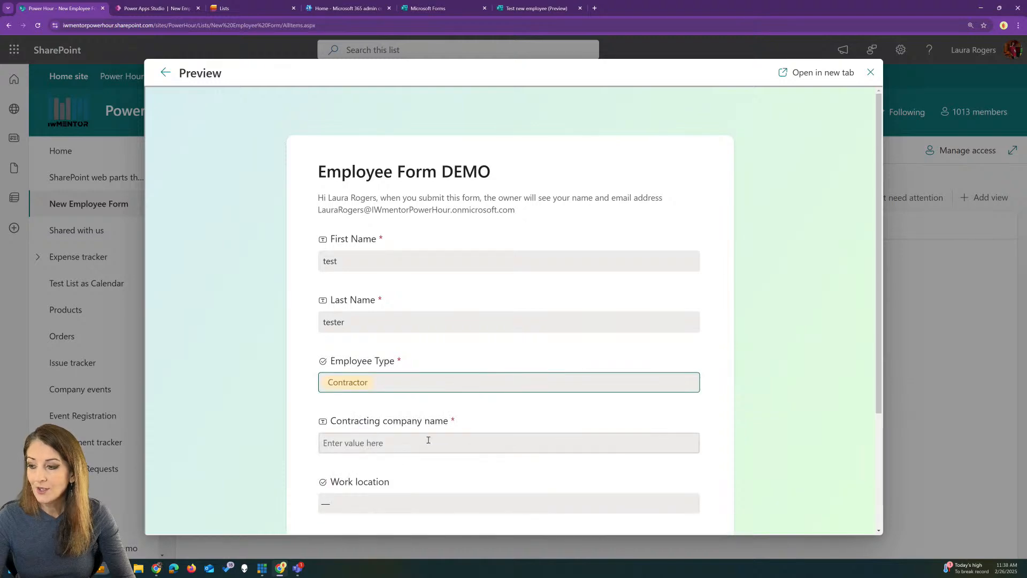
scroll(428, 440, down, 3)
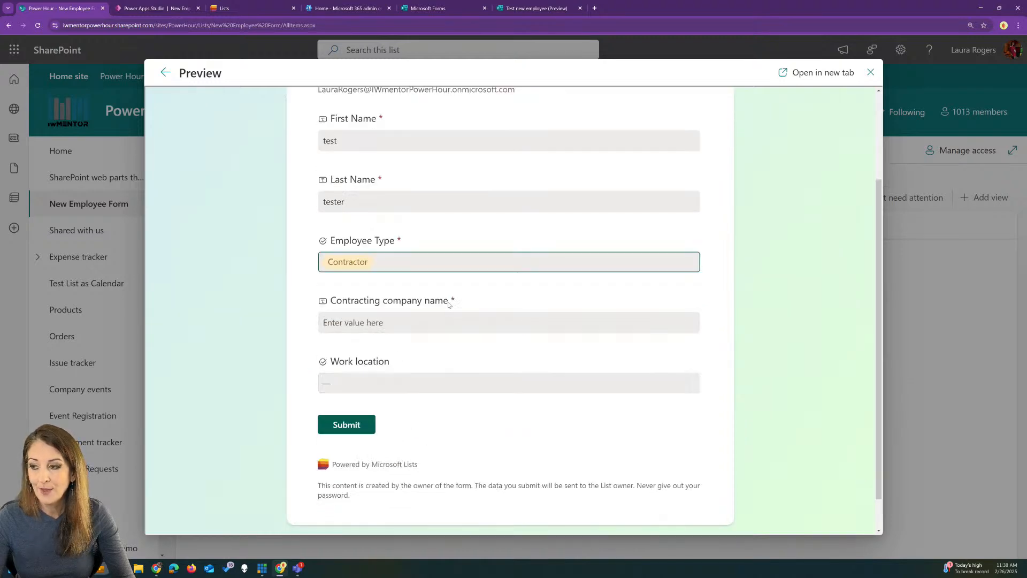
Switch the Employee Type to Full time and set the Department to Finance.
click(385, 263)
click(379, 320)
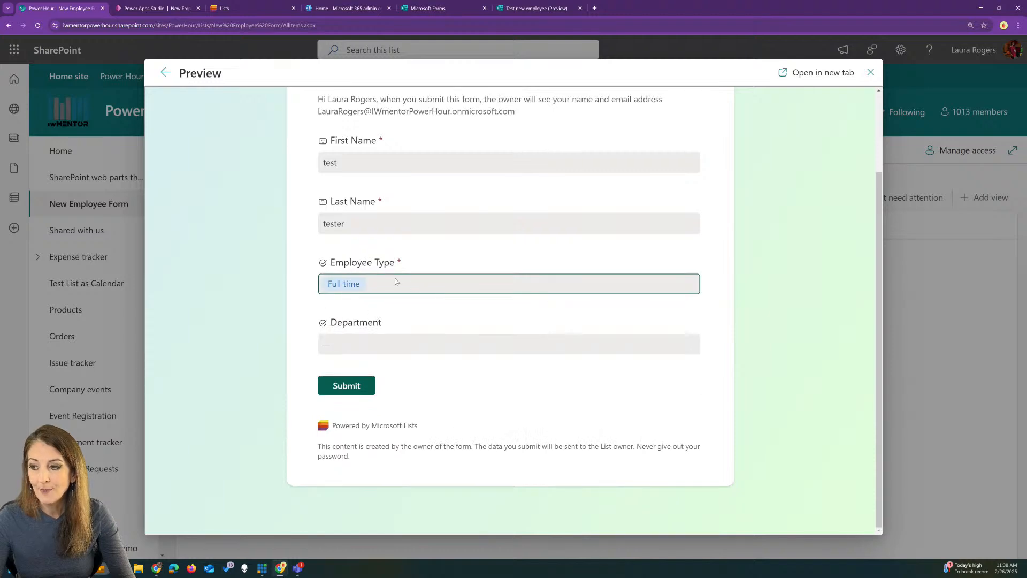
click(374, 346)
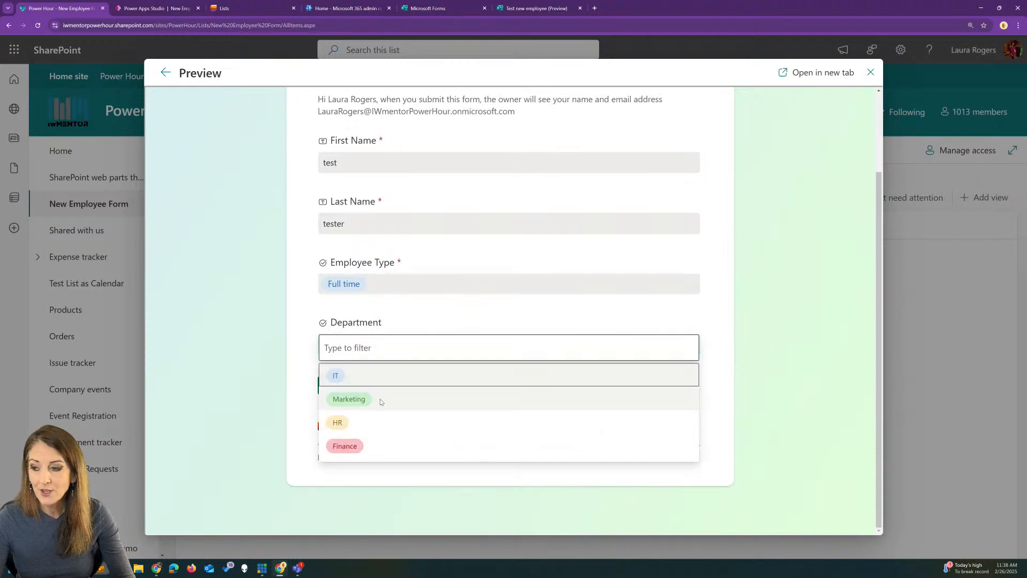
click(386, 453)
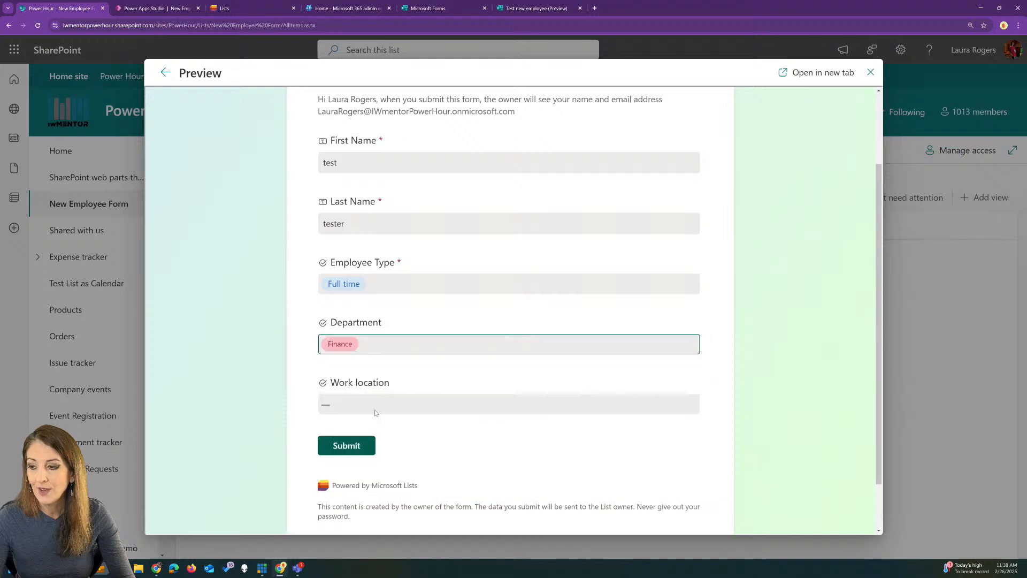
Set the Work location to Office, fill in the manager's name, submit the response and return to the form editor.
click(377, 411)
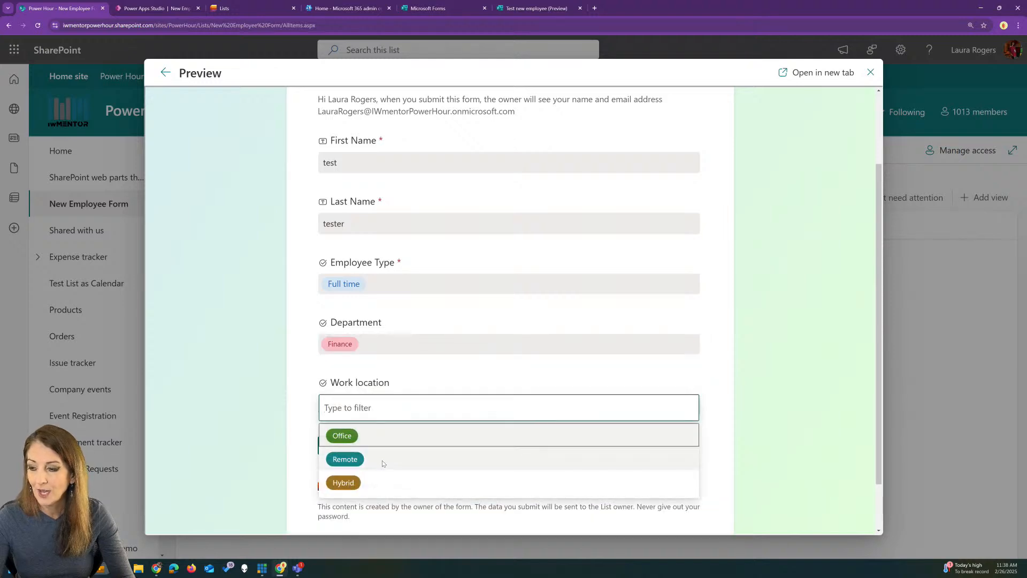
click(390, 435)
click(387, 464)
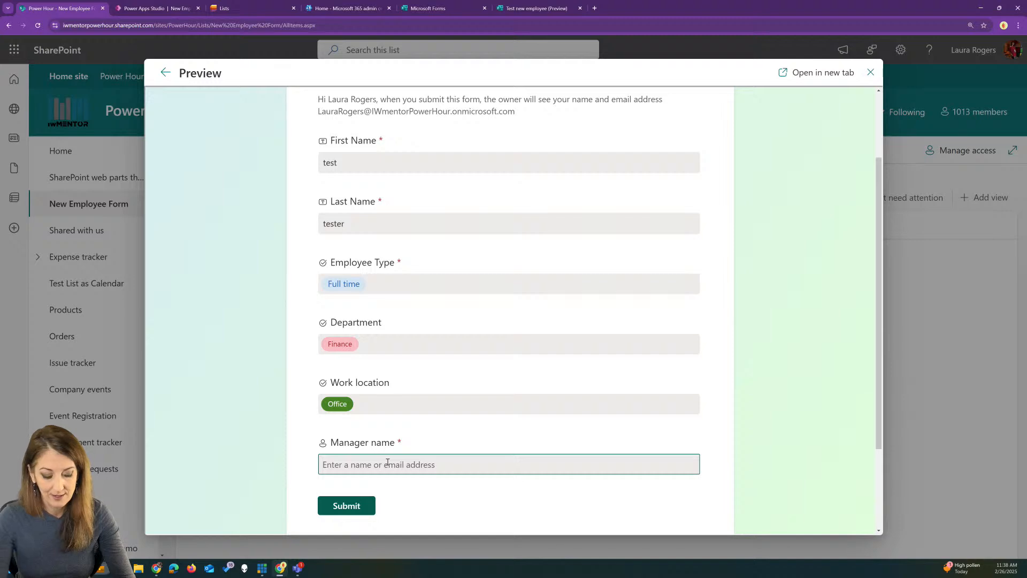
text(laura)
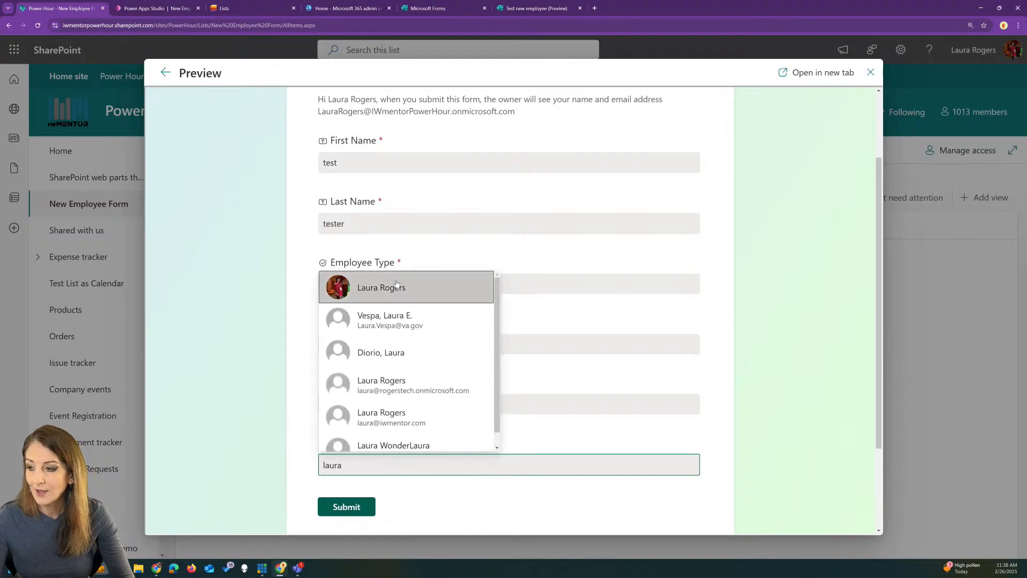
key(Return)
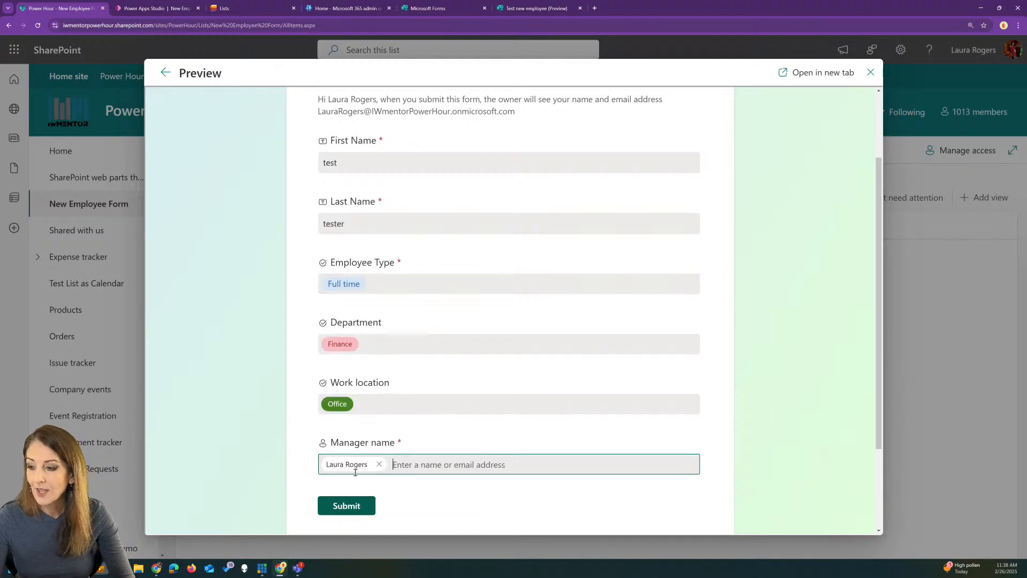
click(350, 509)
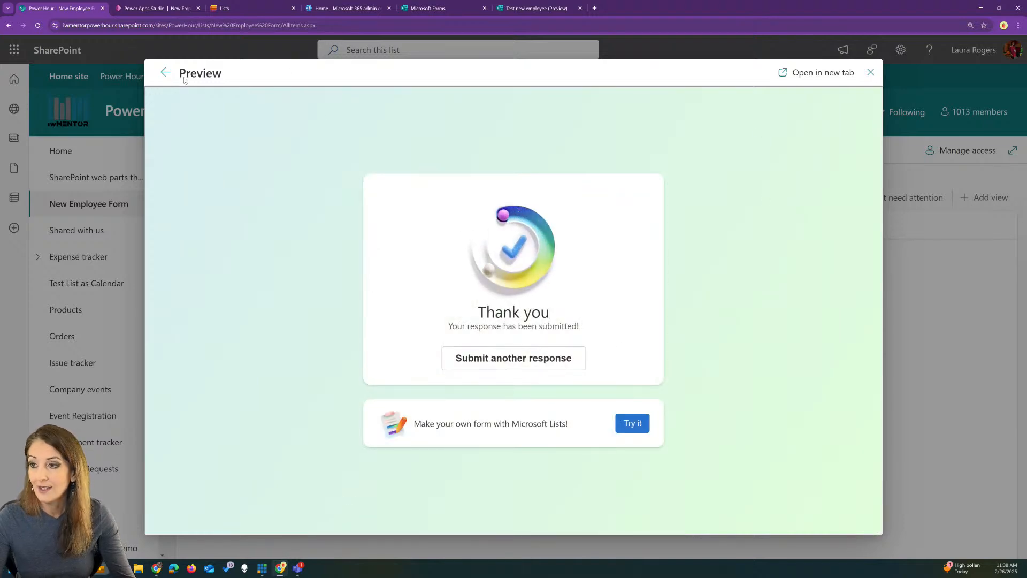
click(167, 75)
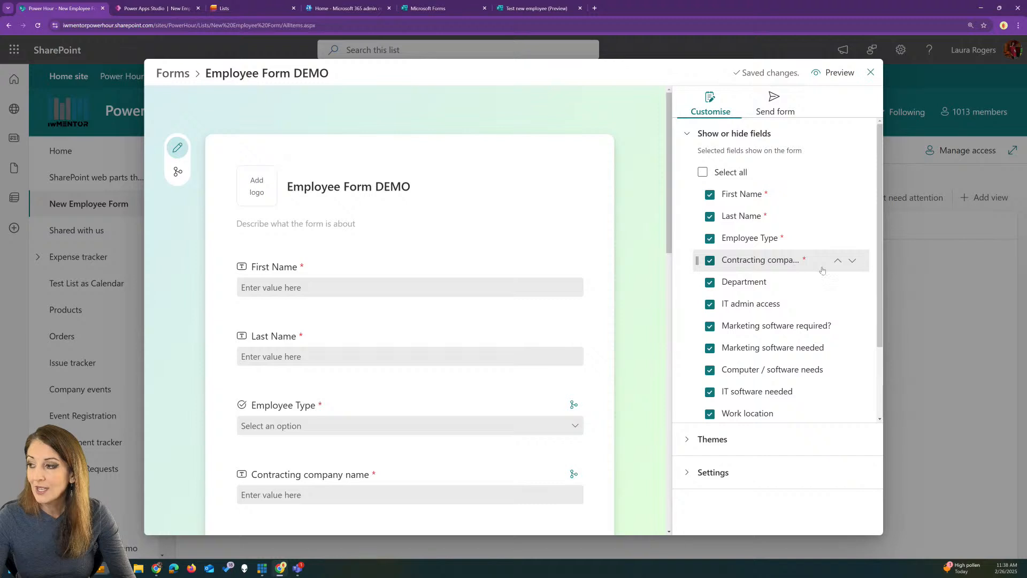
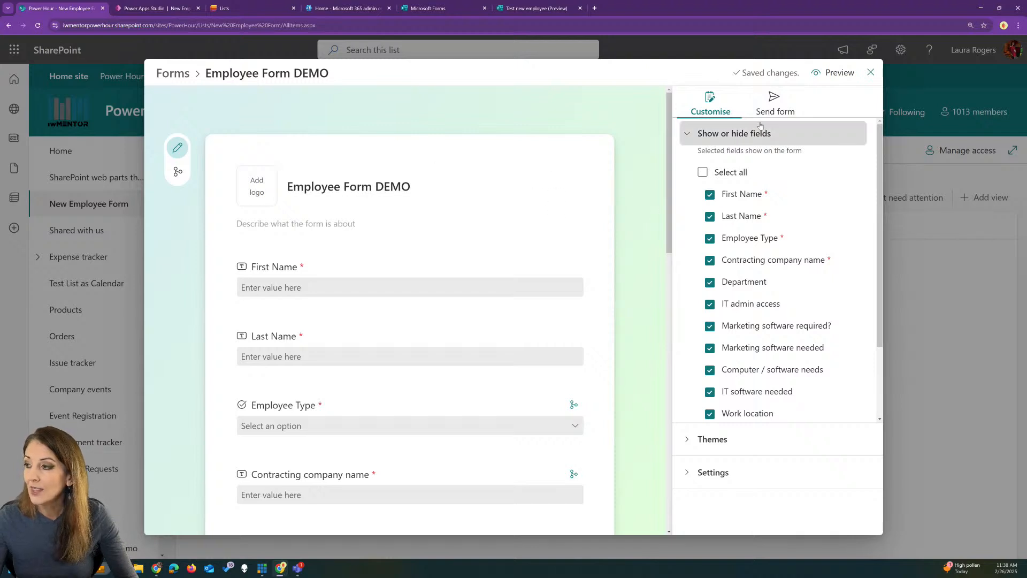
Preview the form again with "test" as both First Name and Last Name, and Full time as the Employee Type.
click(838, 73)
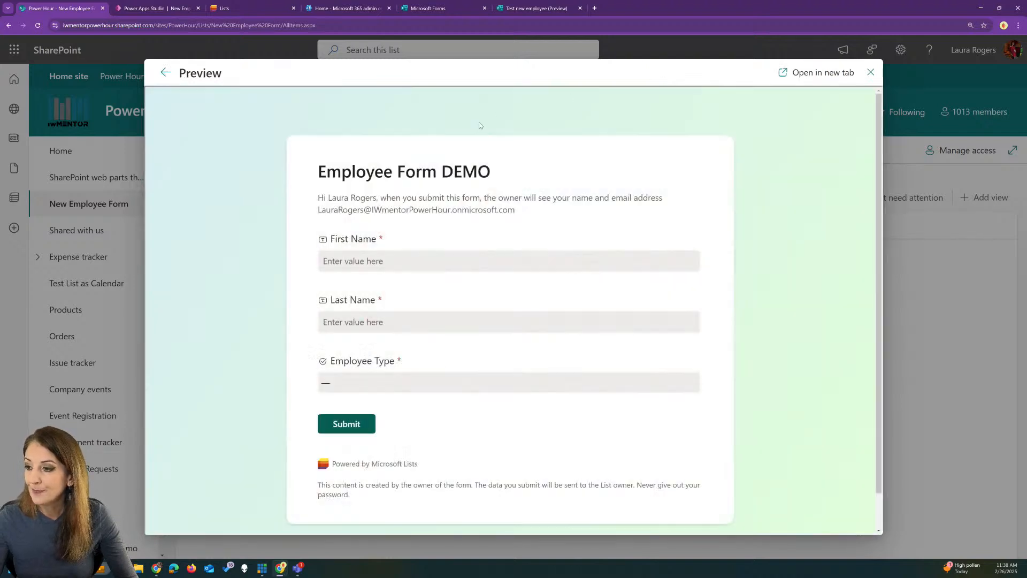
click(404, 260)
text(test)
click(392, 316)
text(test)
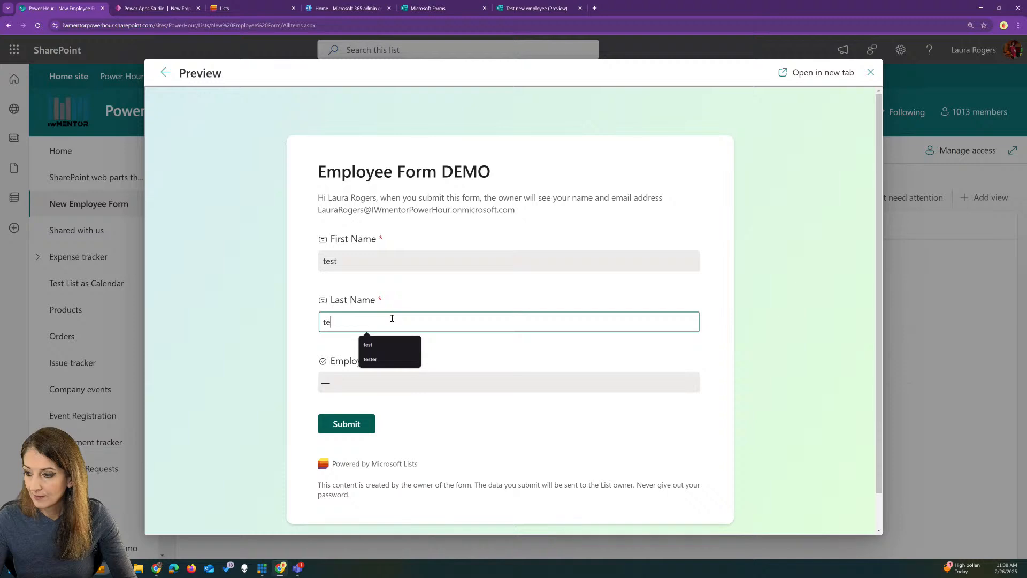
click(374, 385)
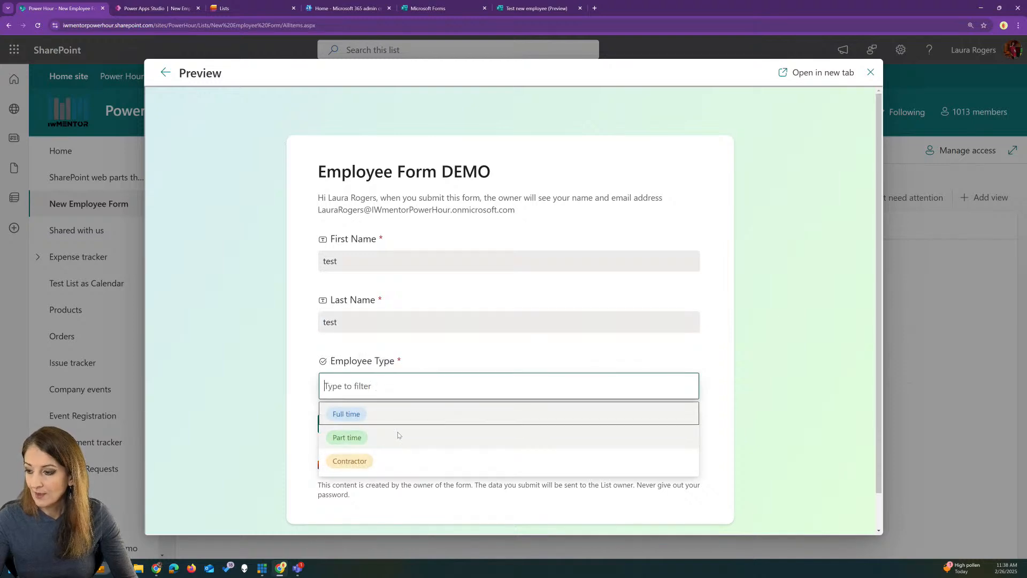
click(406, 418)
Set the Department to IT and enter "test" as the IT admin access in the form preview.
scroll(428, 409, down, 3)
click(431, 349)
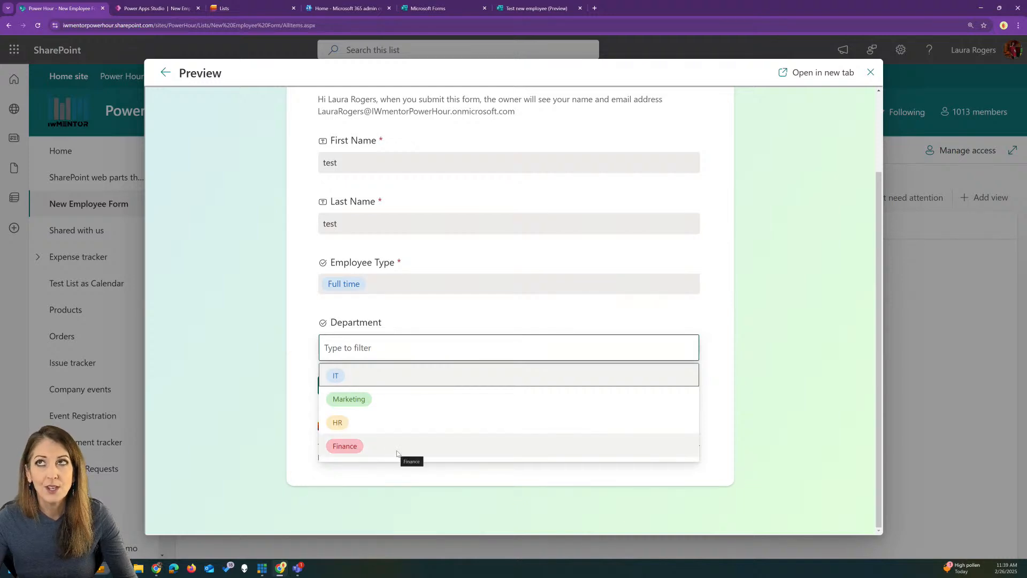
click(397, 375)
scroll(429, 300, down, 2)
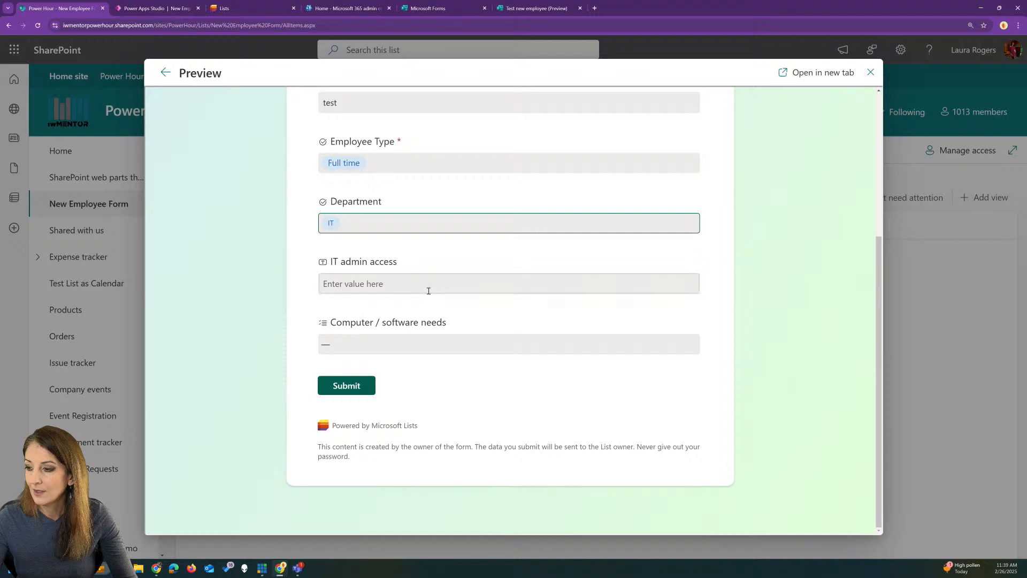
click(428, 283)
text(test)
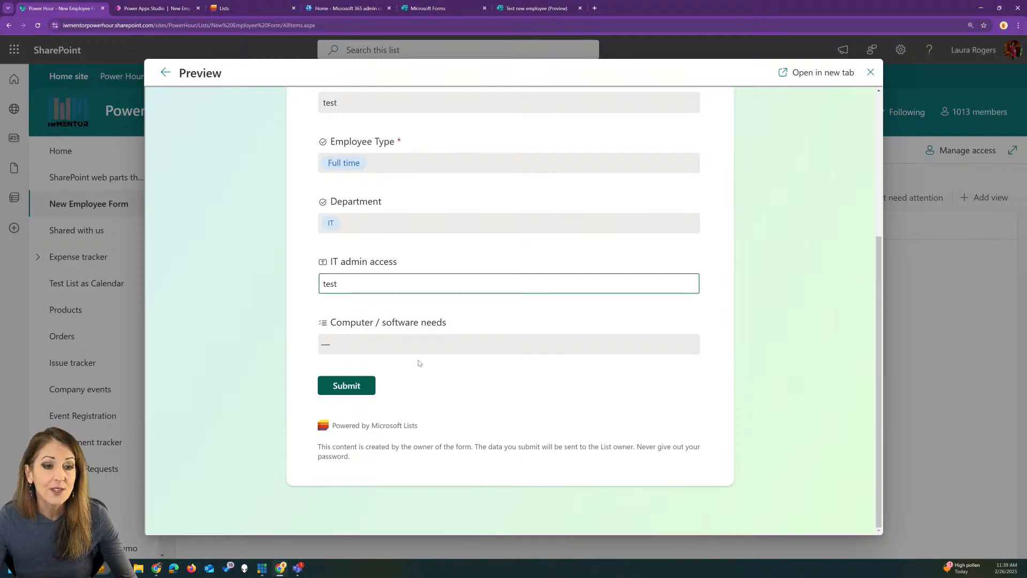
Select both Desktop and Specific software as the Computer / software needs.
click(407, 349)
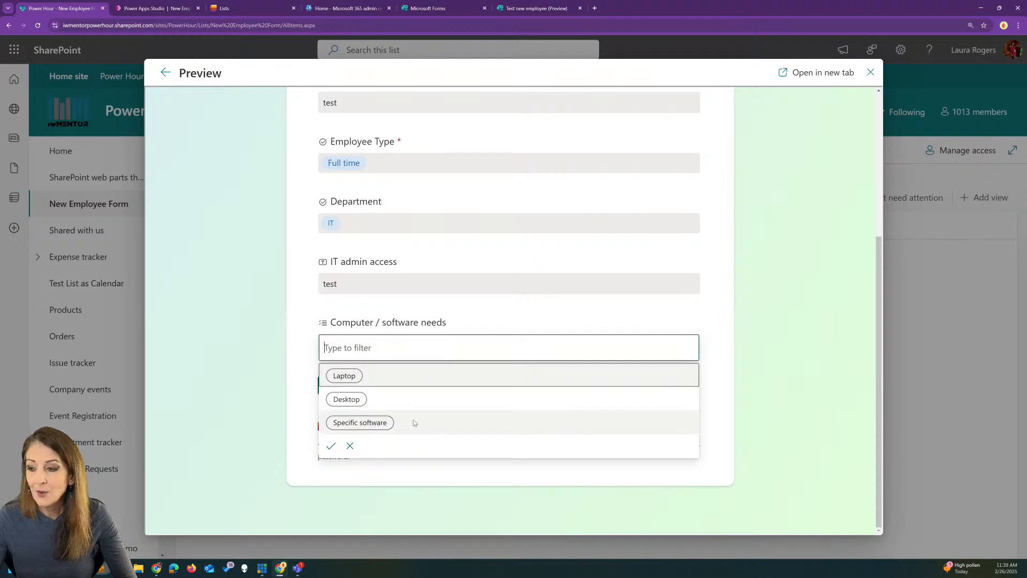
click(416, 399)
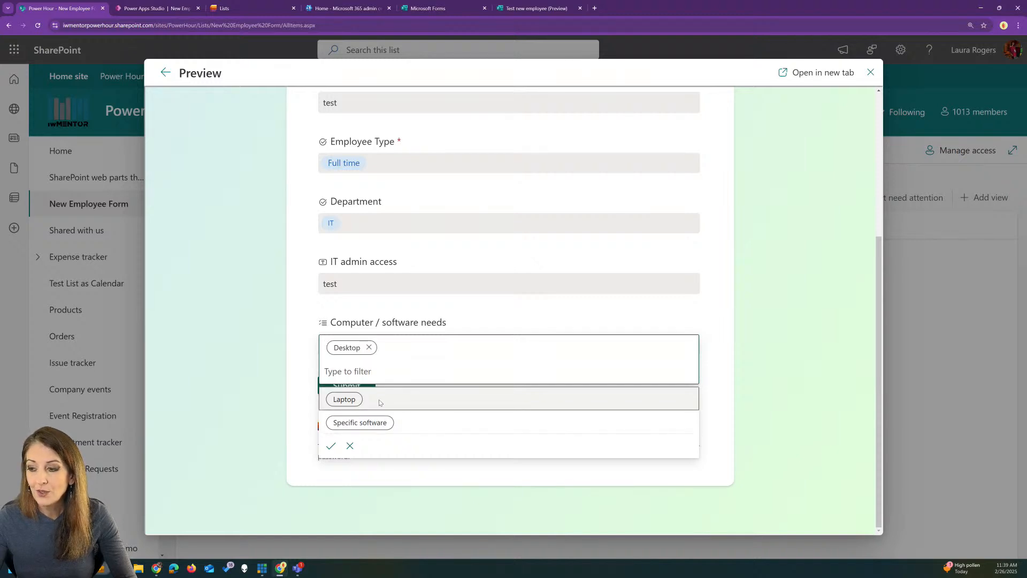
click(420, 423)
click(295, 350)
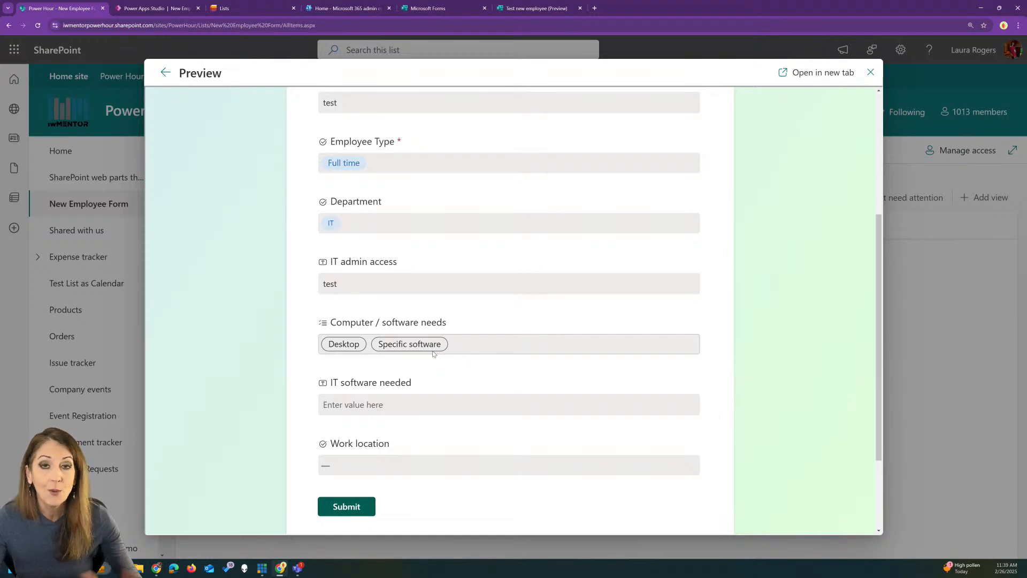
Enter "office" as the IT software needed and set the Work location to Remote.
click(411, 400)
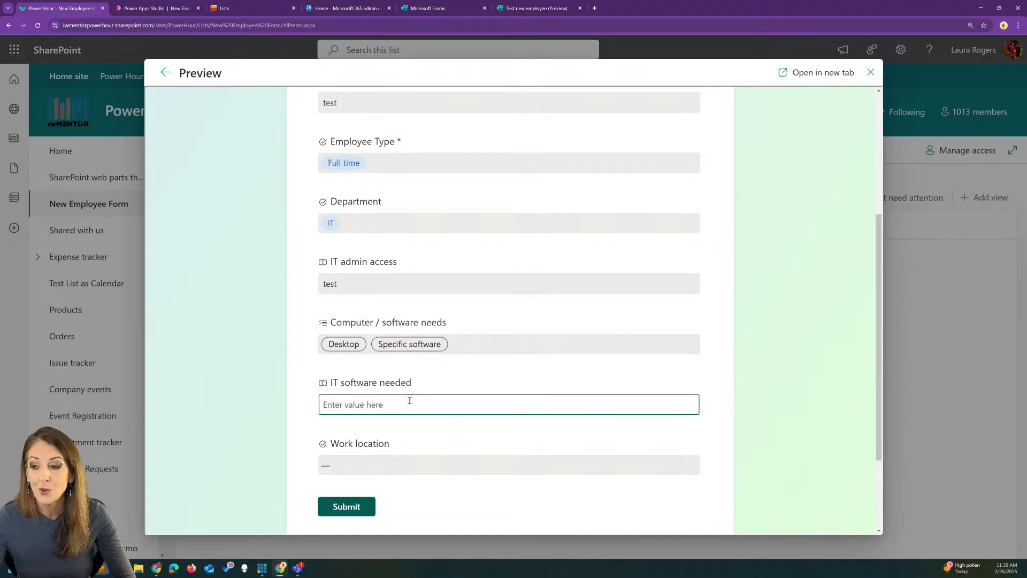
text(office)
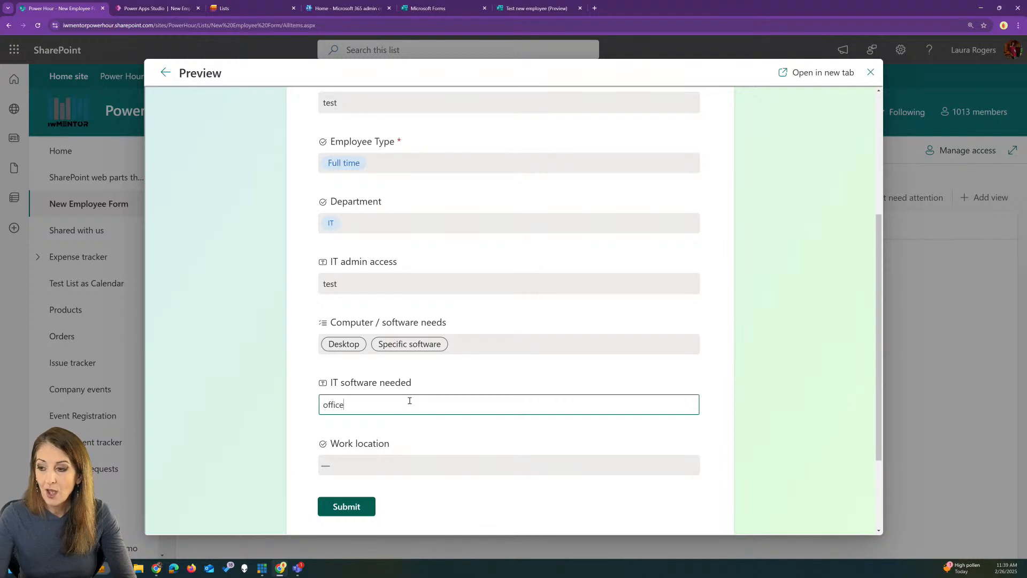
click(403, 468)
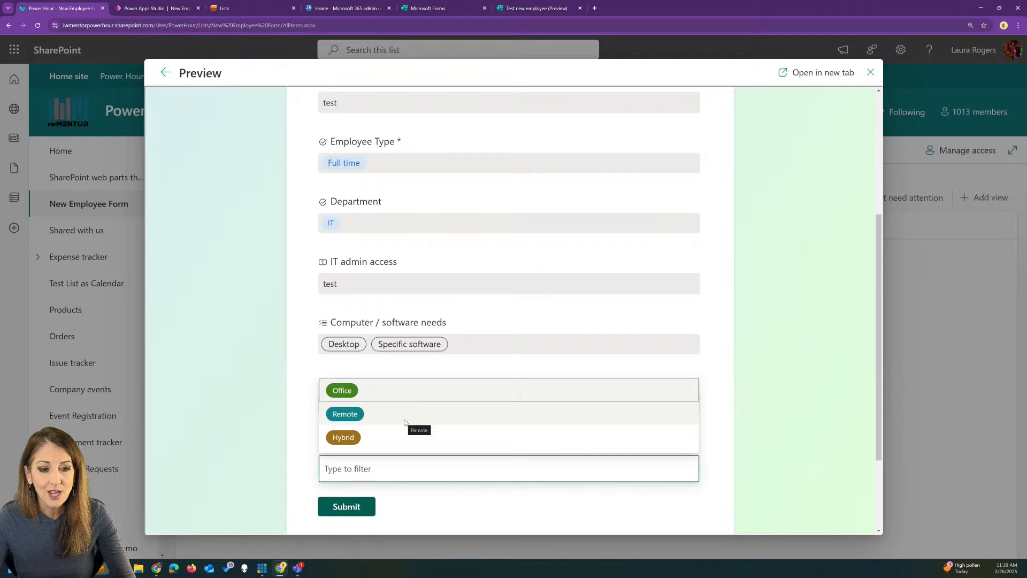
click(405, 423)
scroll(397, 444, down, 4)
Switch the Work location to Office, fill in the manager's name, submit the response and close the preview.
click(386, 266)
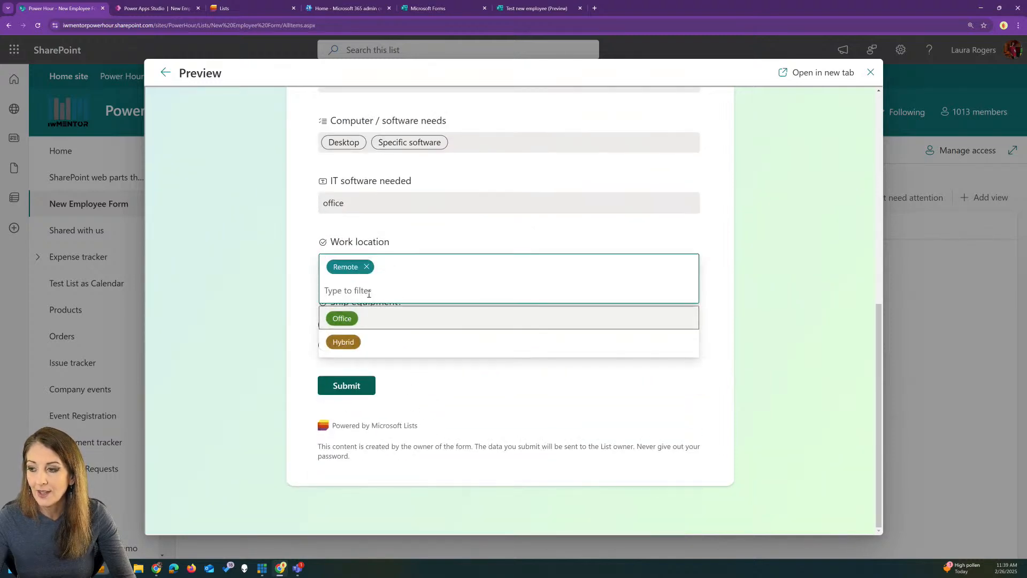
click(368, 321)
click(376, 344)
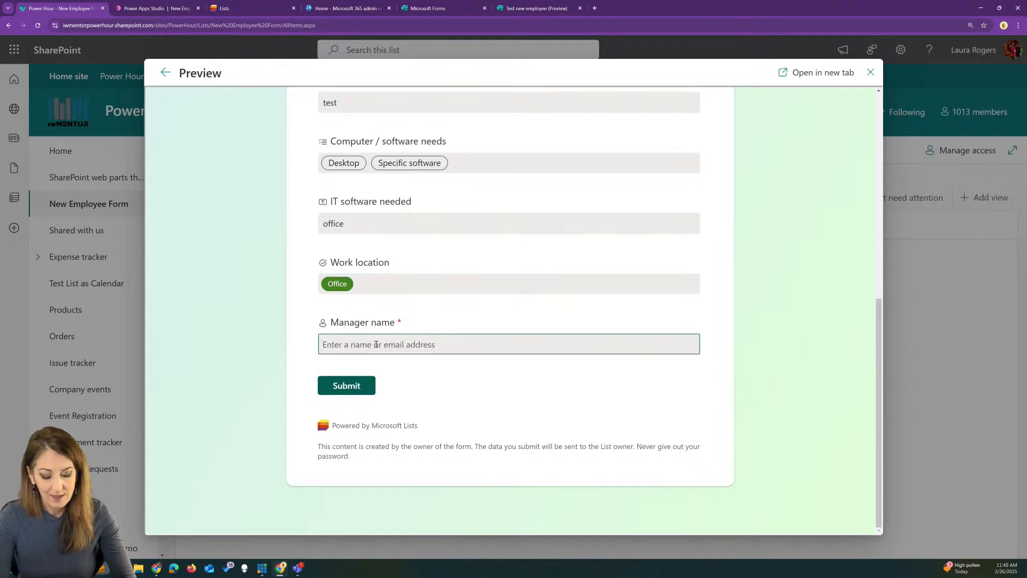
text(laura)
click(422, 179)
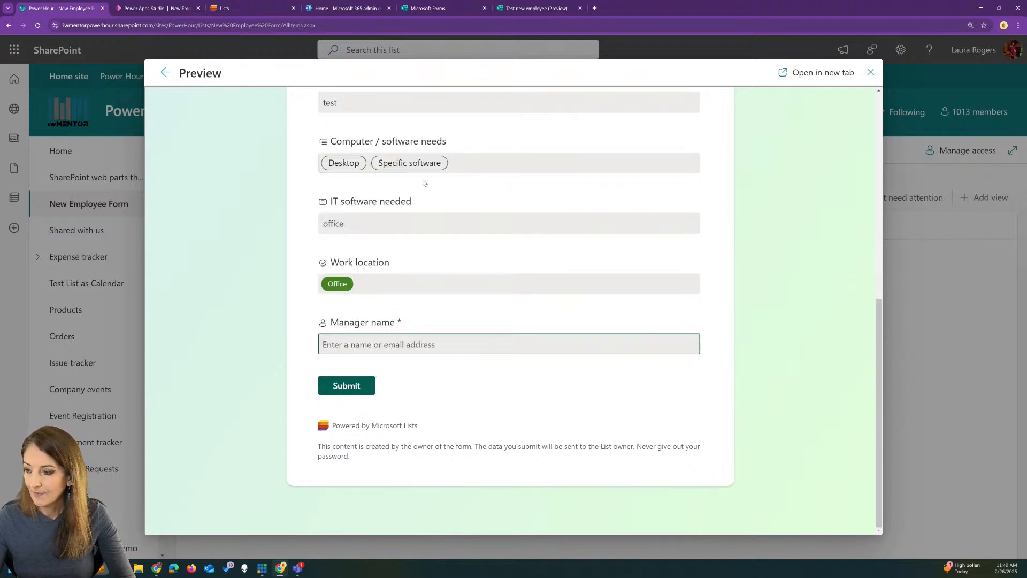
click(355, 385)
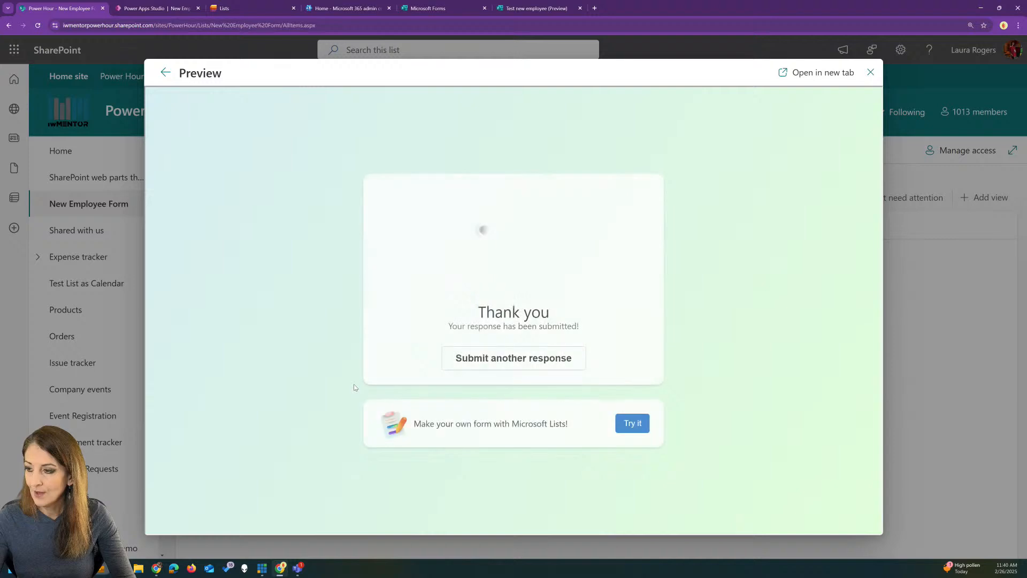
click(871, 73)
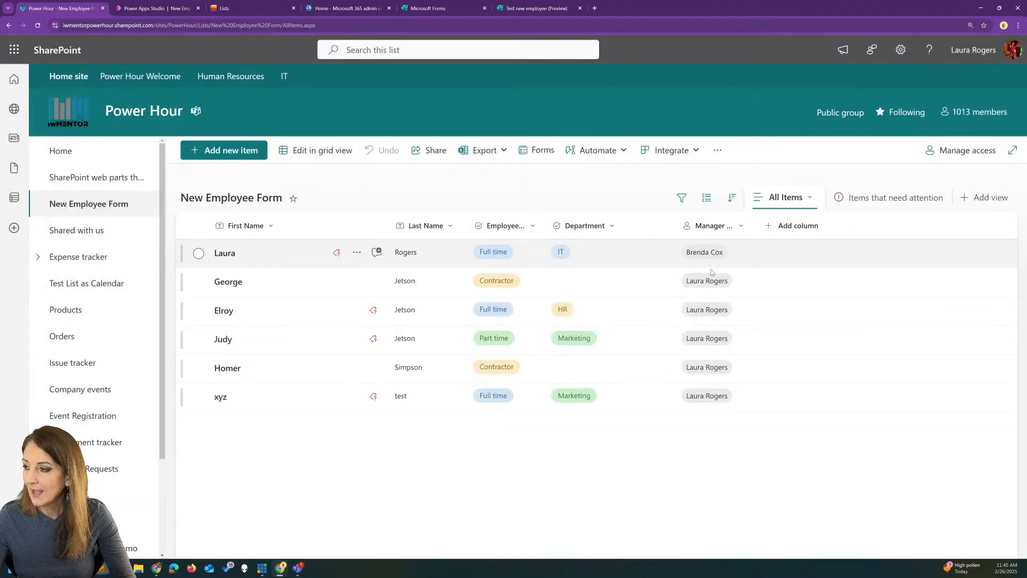
Show the Contracting company name column in the list's All Items view.
click(801, 229)
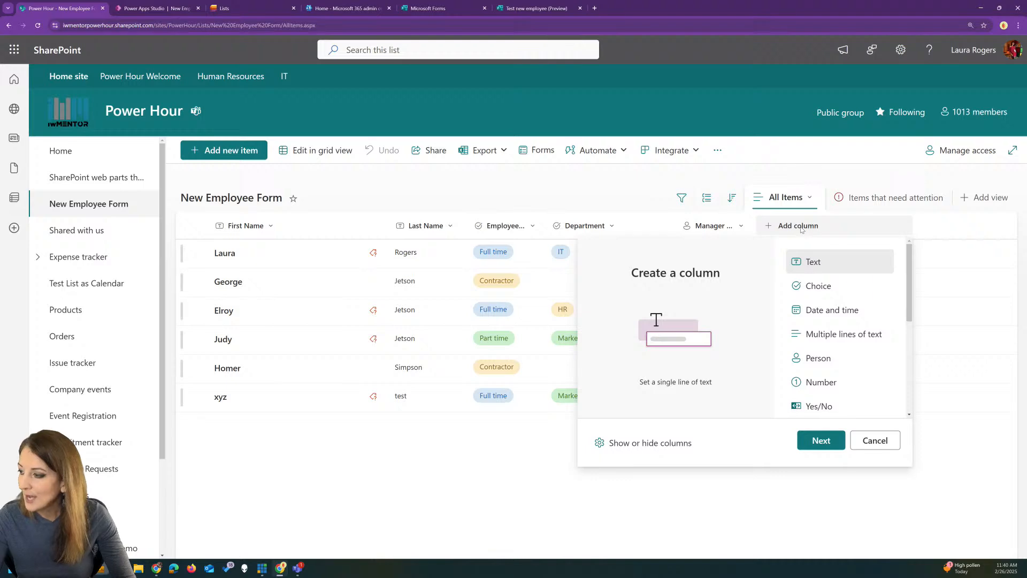
click(637, 445)
click(854, 267)
click(870, 533)
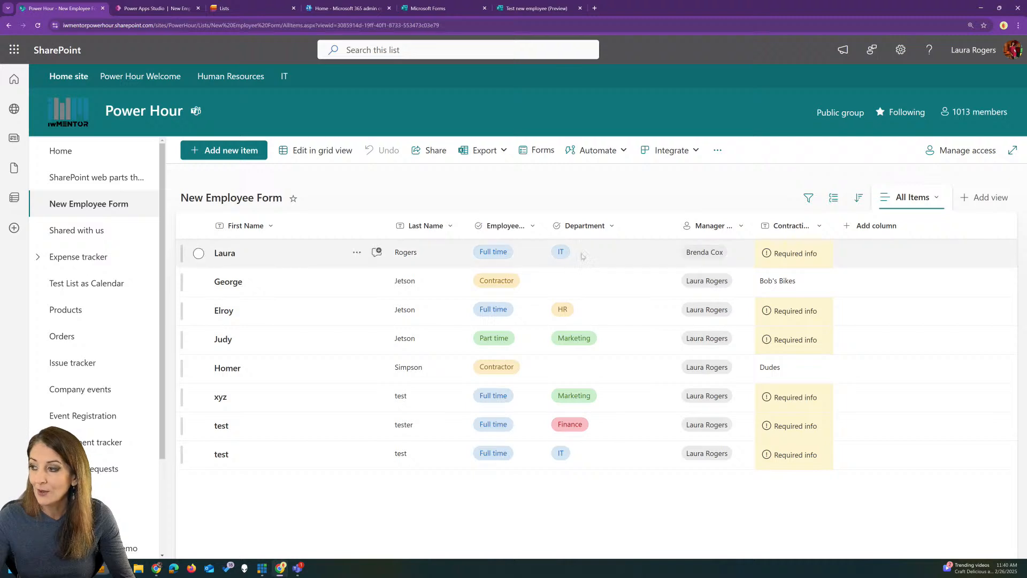
Edit the first list item, try saving it without a Contracting company name, and save it with "x" as that name.
click(603, 259)
click(357, 252)
click(424, 297)
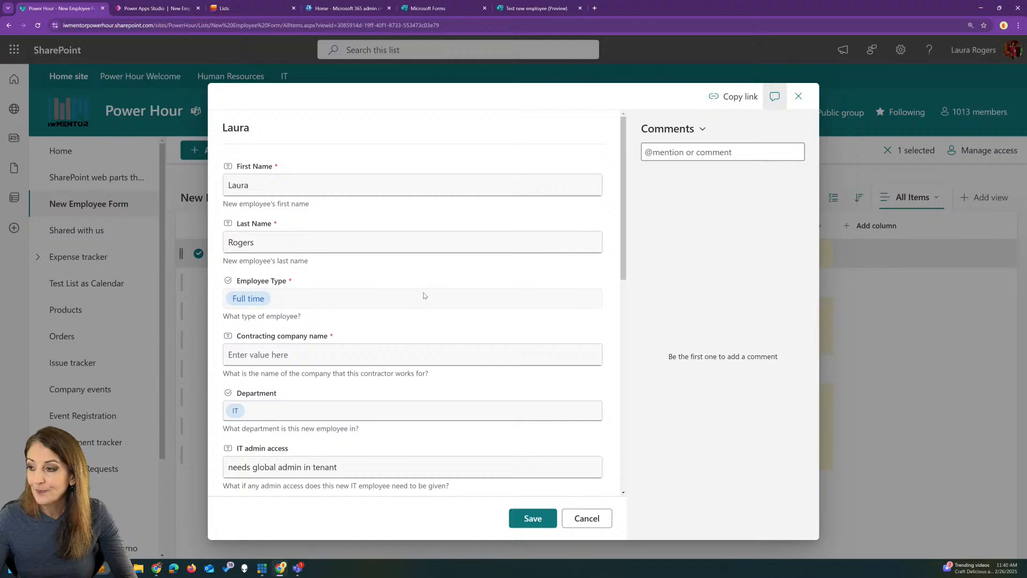
scroll(412, 375, down, 5)
click(530, 518)
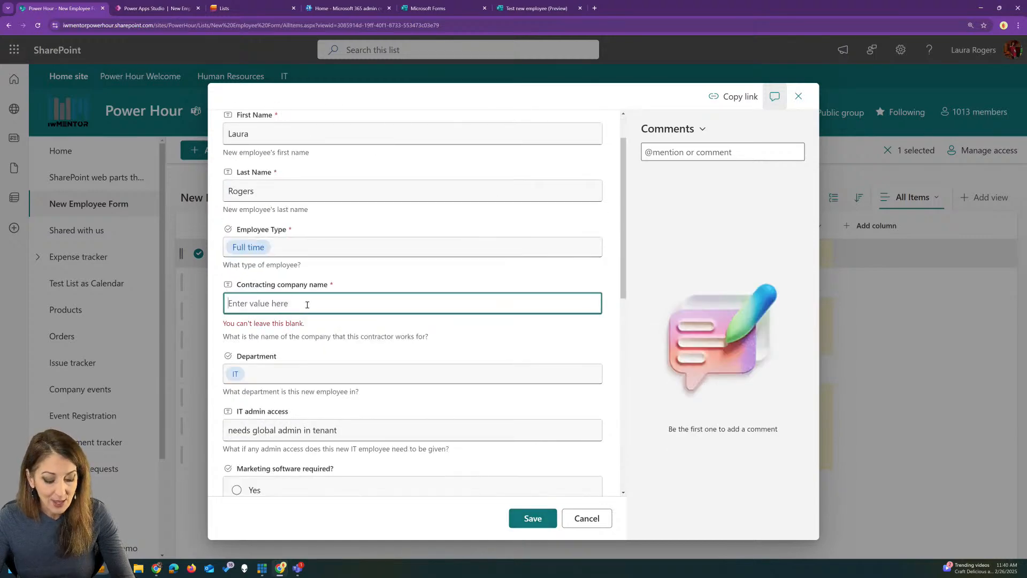
text(x)
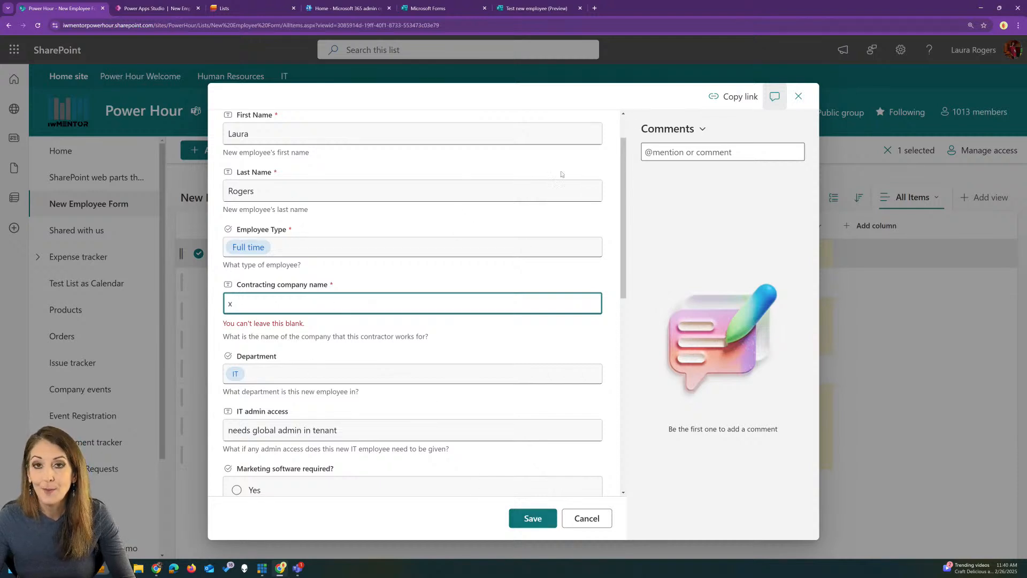
click(528, 519)
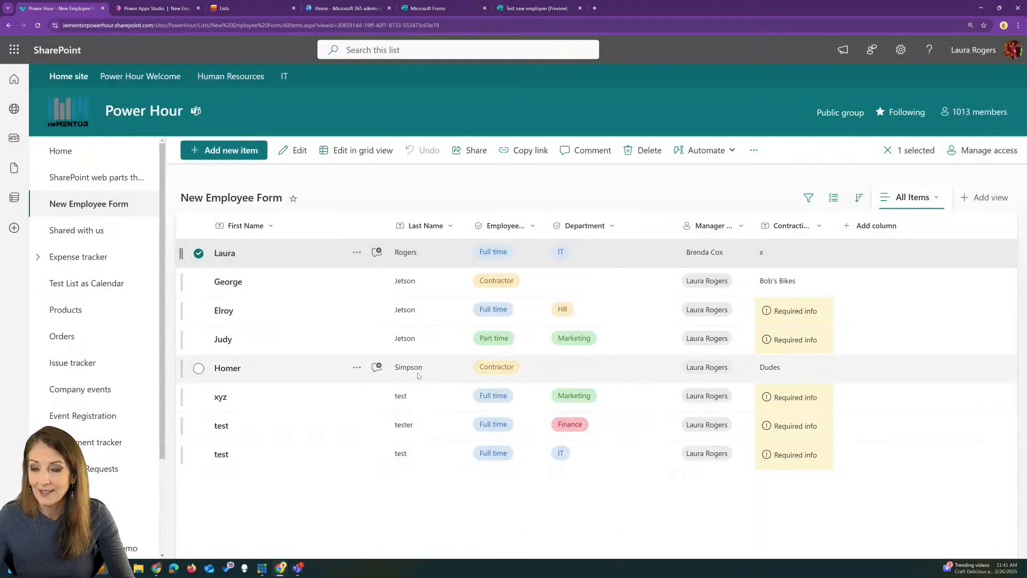